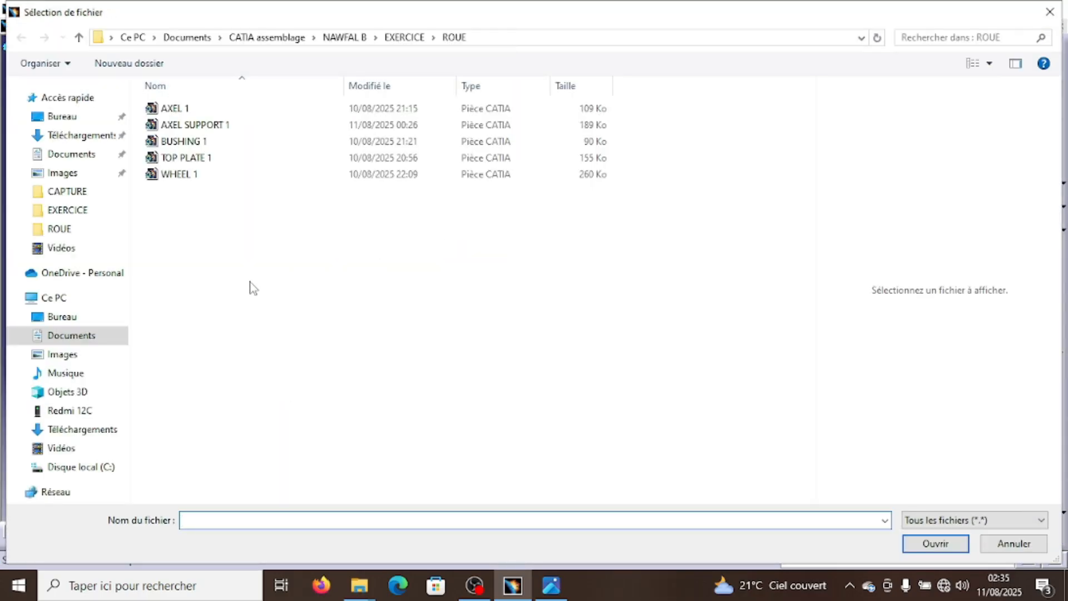
Insert the existing parts TOP PLATE 1 and AXEL SUPPORT 1 into Product1
double_click(189, 158)
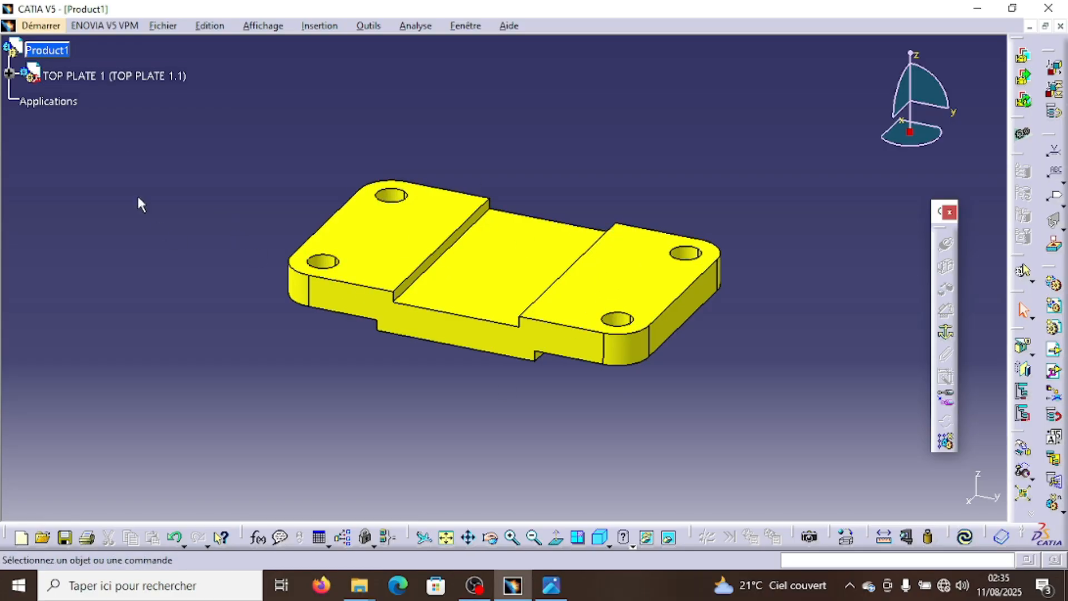
right_click(62, 51)
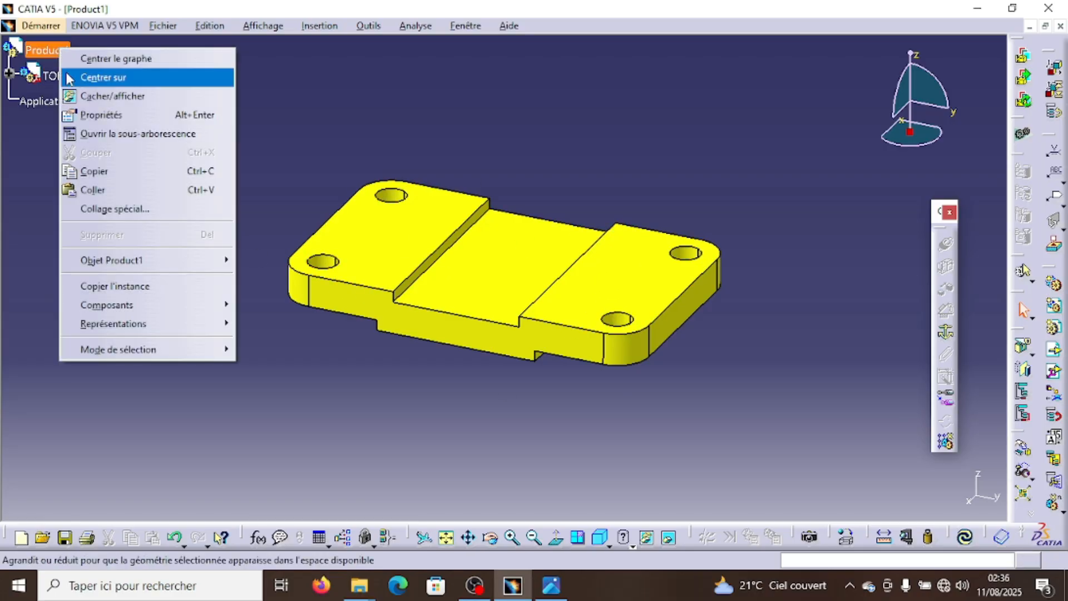
mouse_move(114, 304)
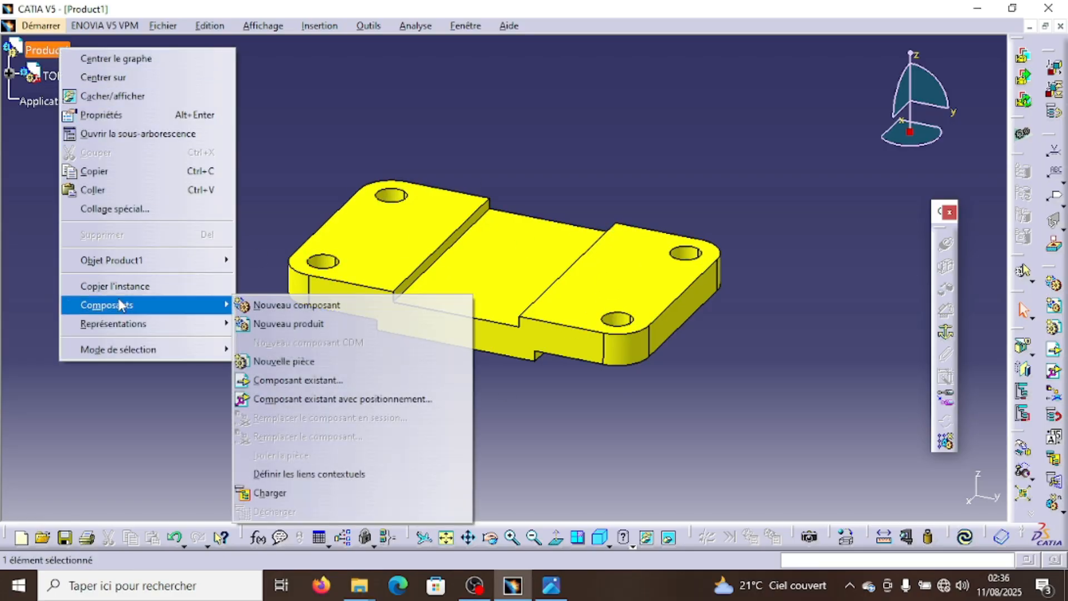
click(296, 380)
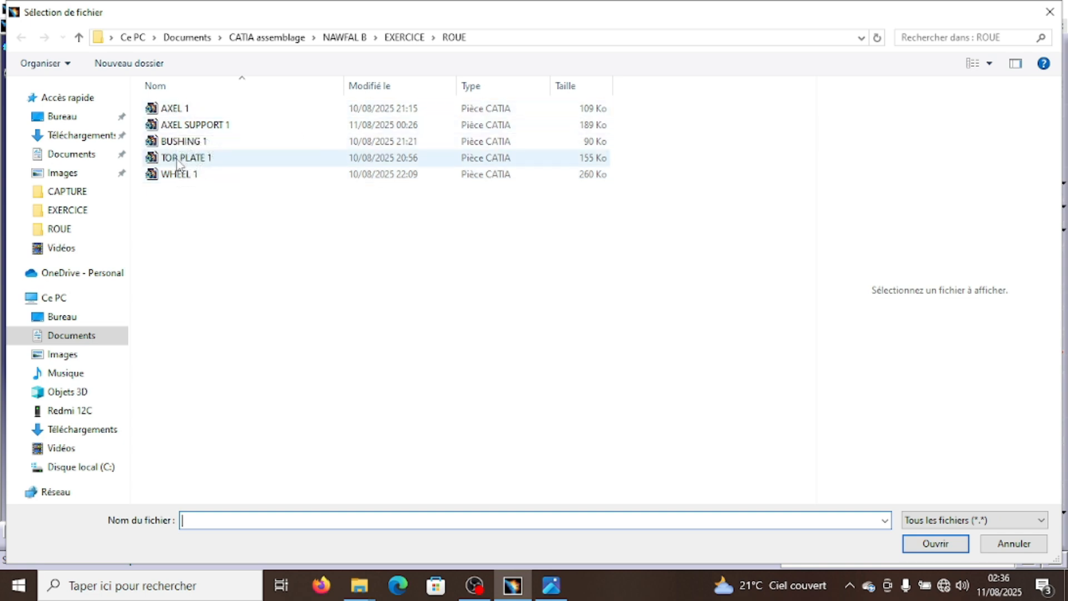
click(176, 124)
double_click(176, 124)
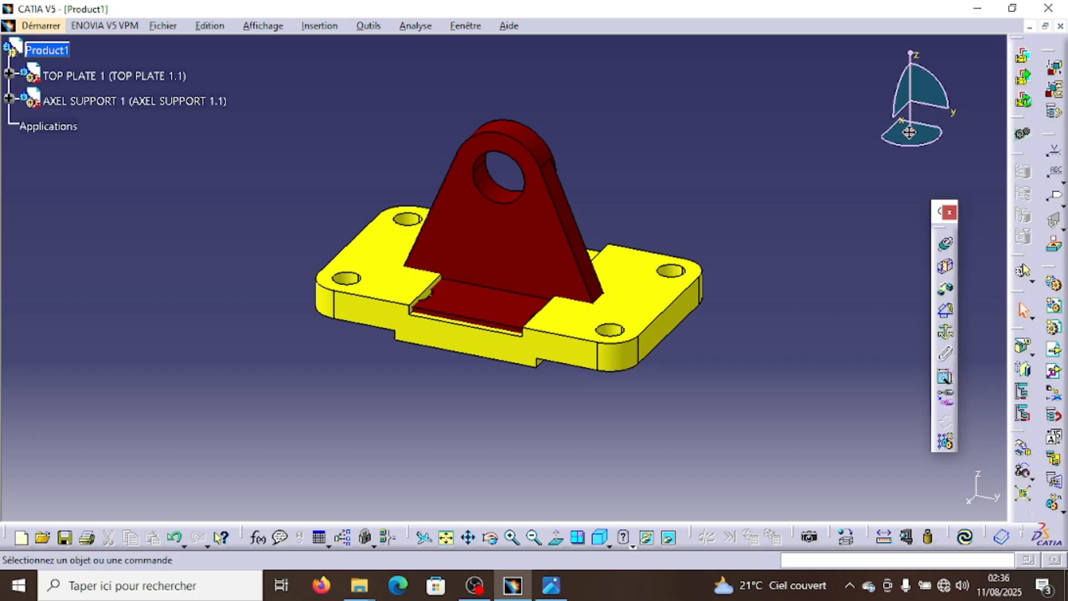
Move the axle support clear below the top plate and flip it so its mounting flange faces up, using the compass
drag(909, 131, 522, 440)
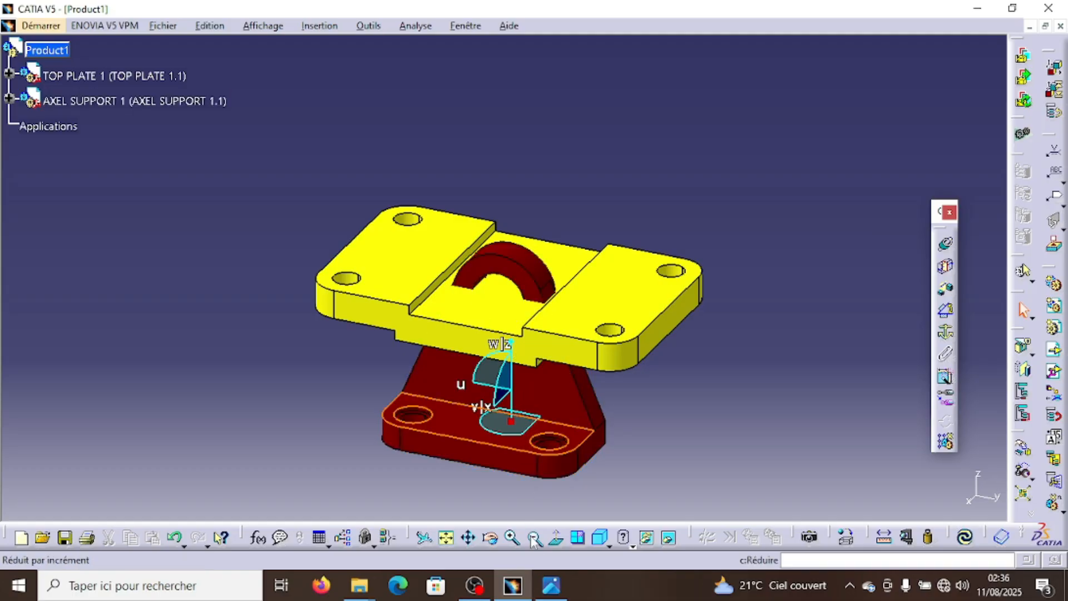
click(534, 537)
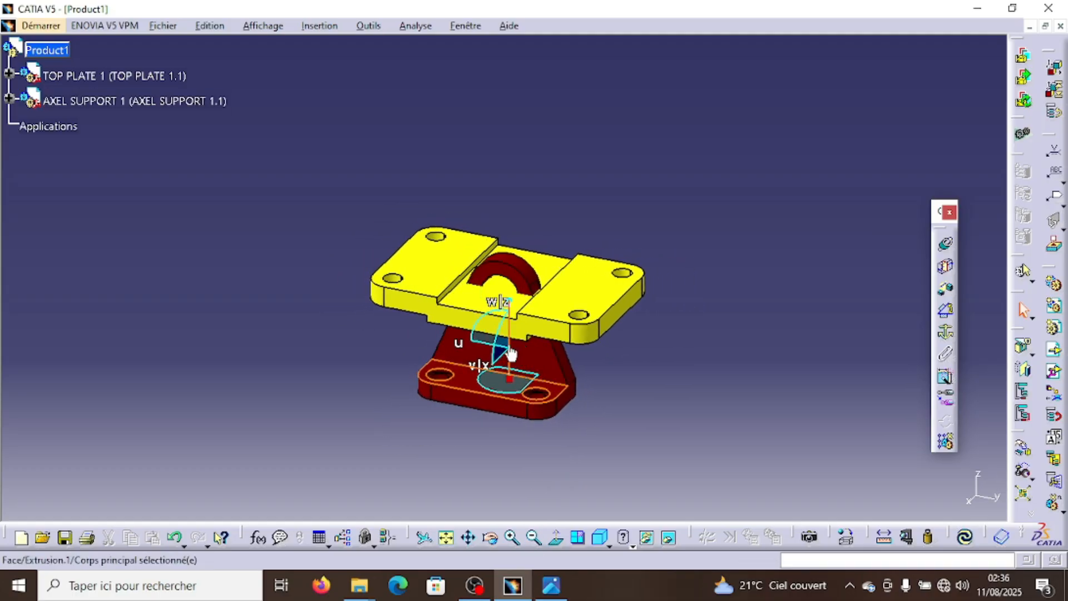
drag(509, 346, 591, 461)
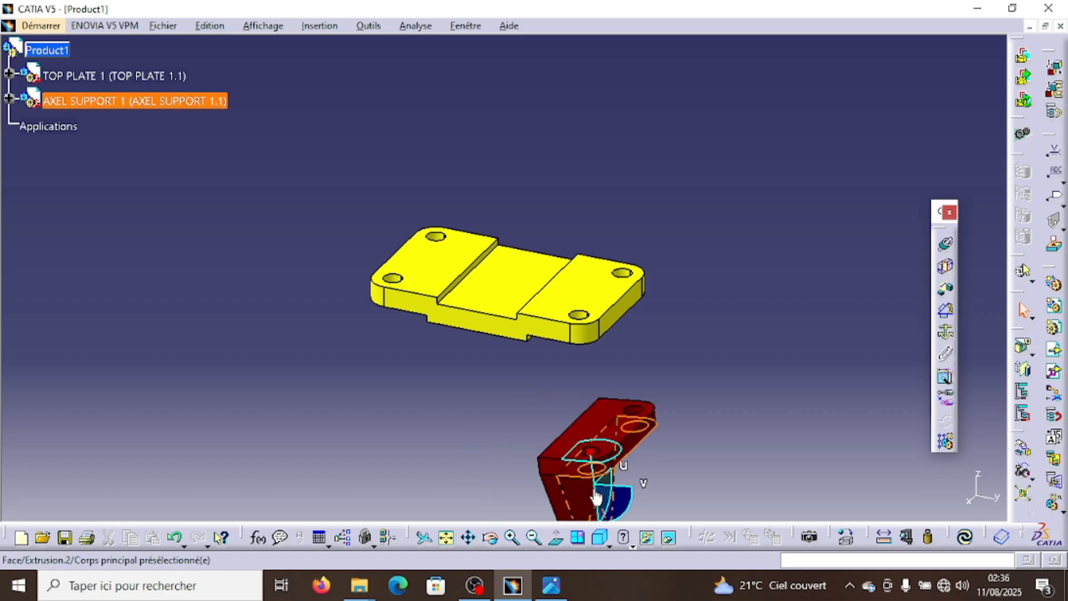
drag(597, 496, 585, 436)
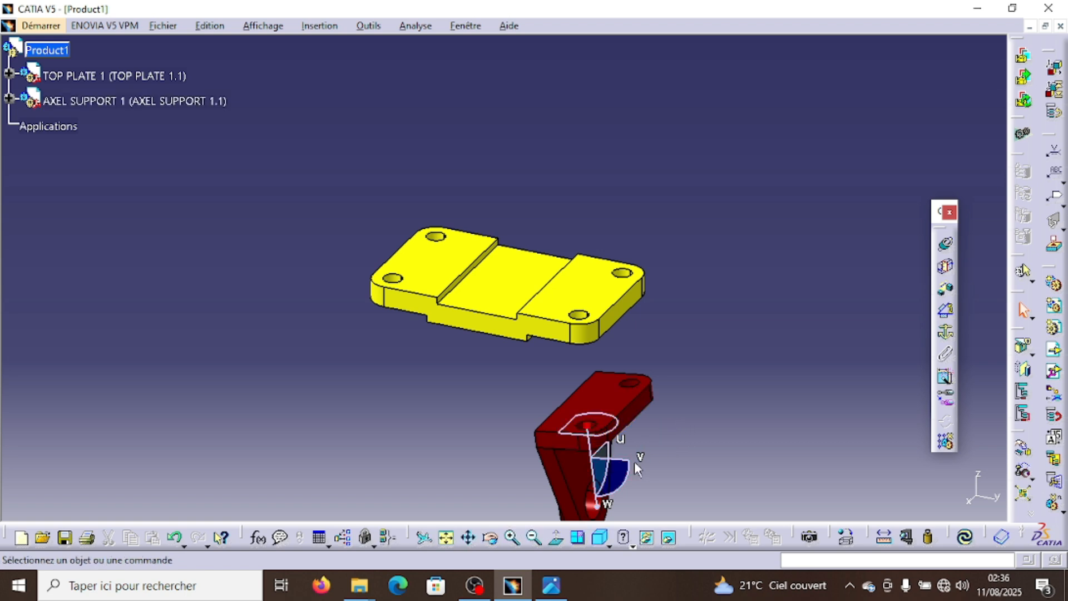
drag(585, 424, 910, 134)
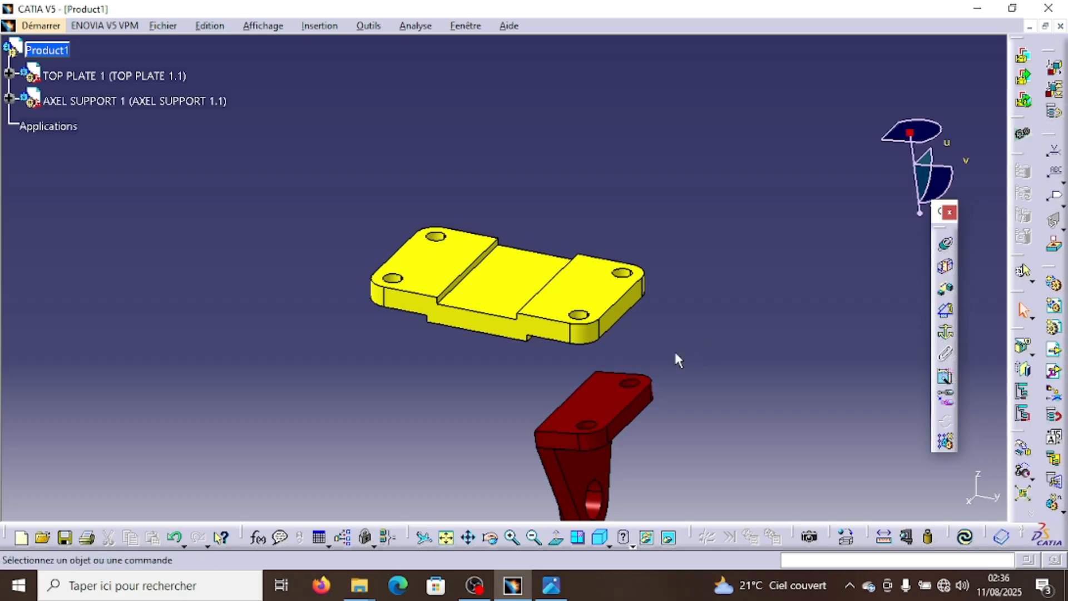
Copy the AXEL SUPPORT 1 component and paste a second instance into Product1
right_click(94, 103)
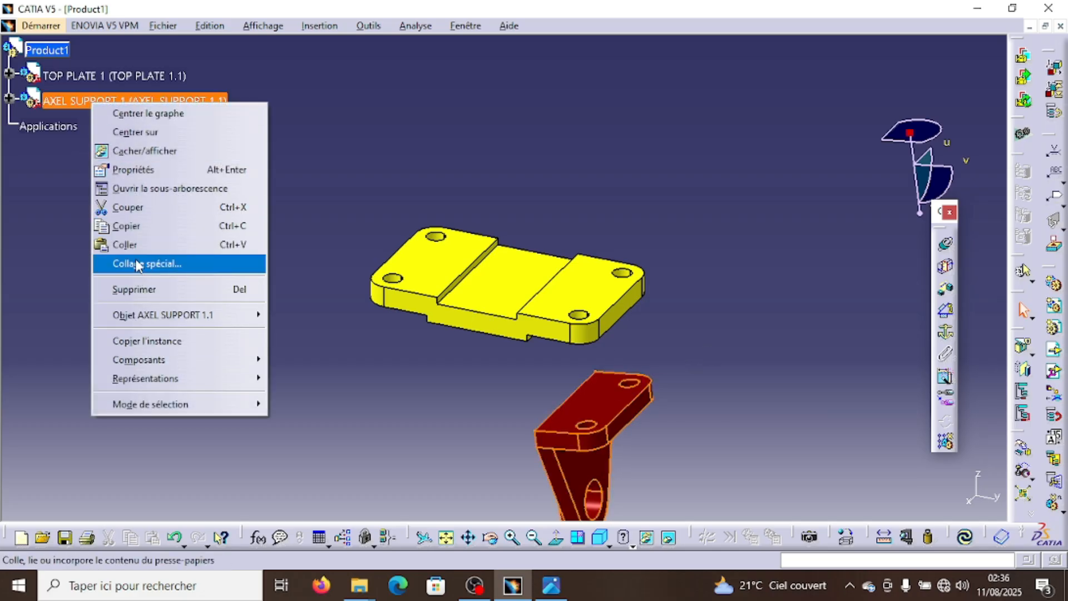
click(135, 229)
right_click(49, 51)
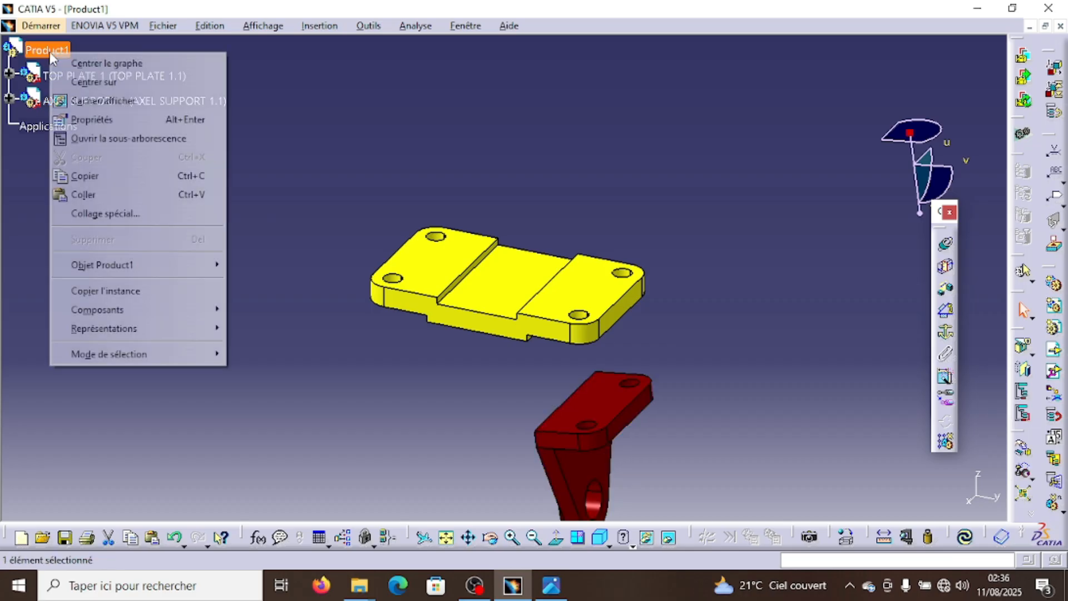
click(83, 195)
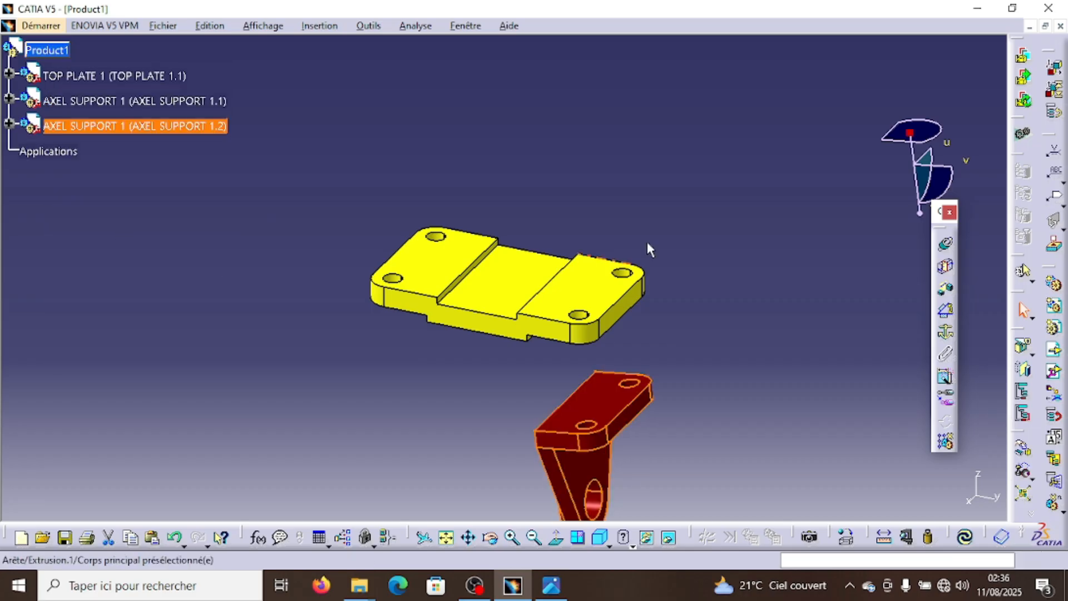
Separate the overlapping supports by moving AXEL SUPPORT 1.1 to the plate's opposite end and turning it about the vertical axis, then detach the compass
drag(911, 136, 614, 401)
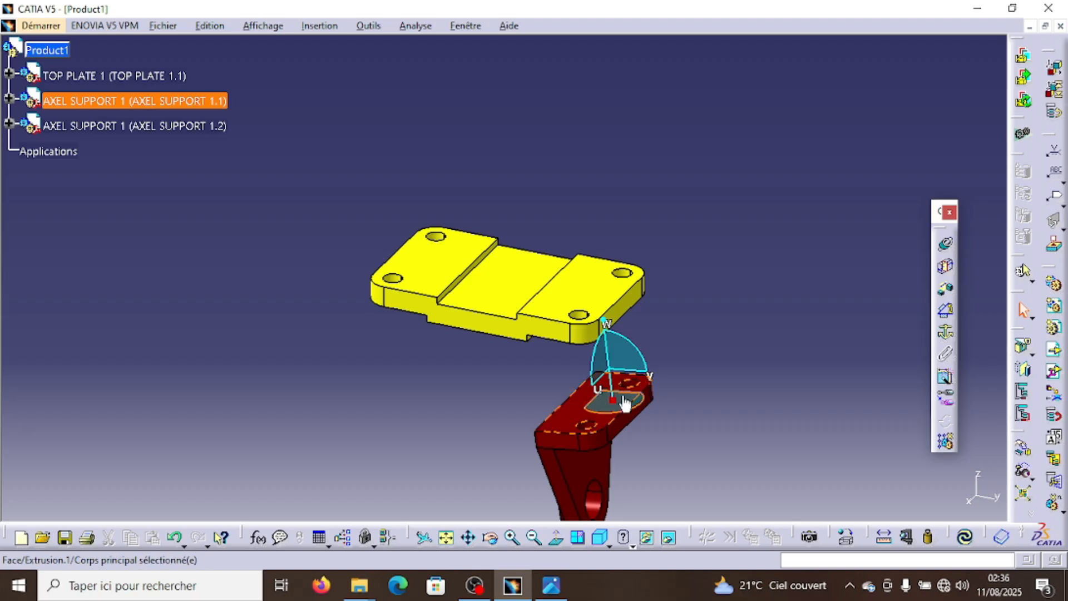
click(610, 400)
drag(631, 396, 258, 391)
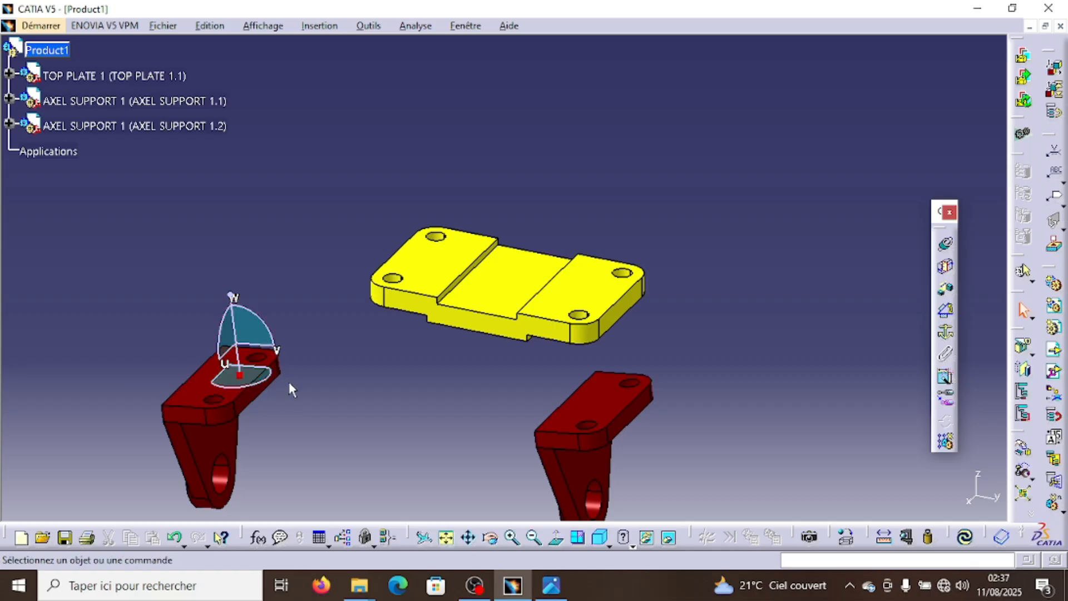
click(202, 389)
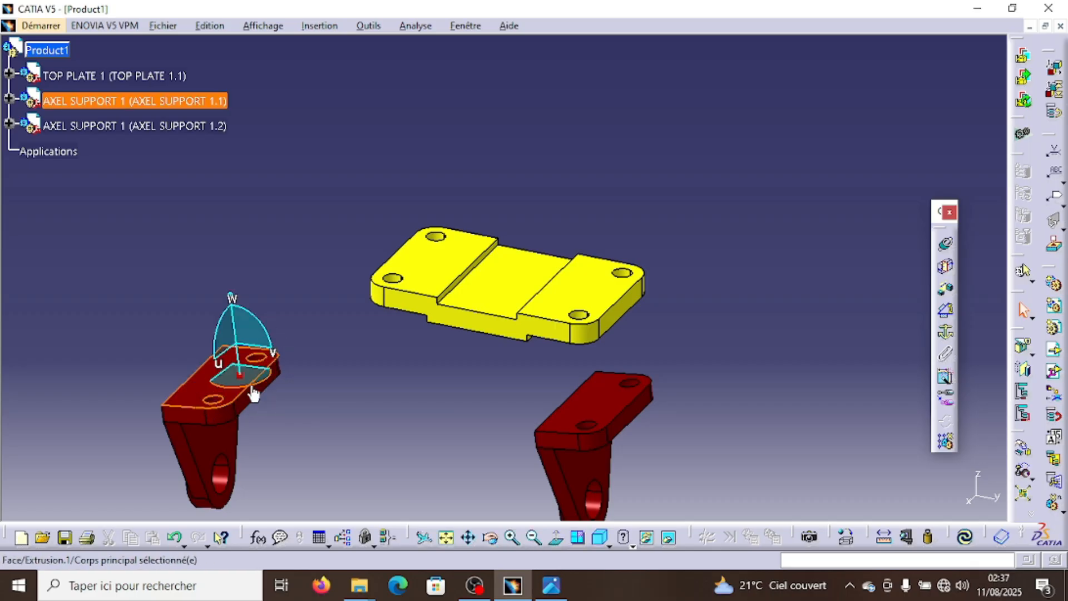
drag(253, 394, 211, 257)
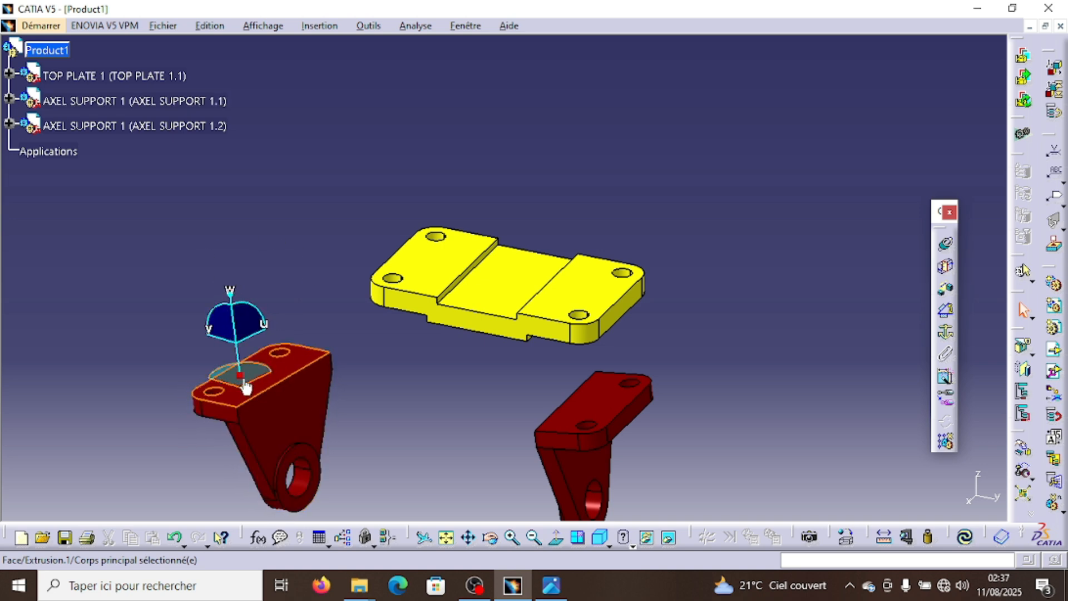
drag(245, 388, 802, 132)
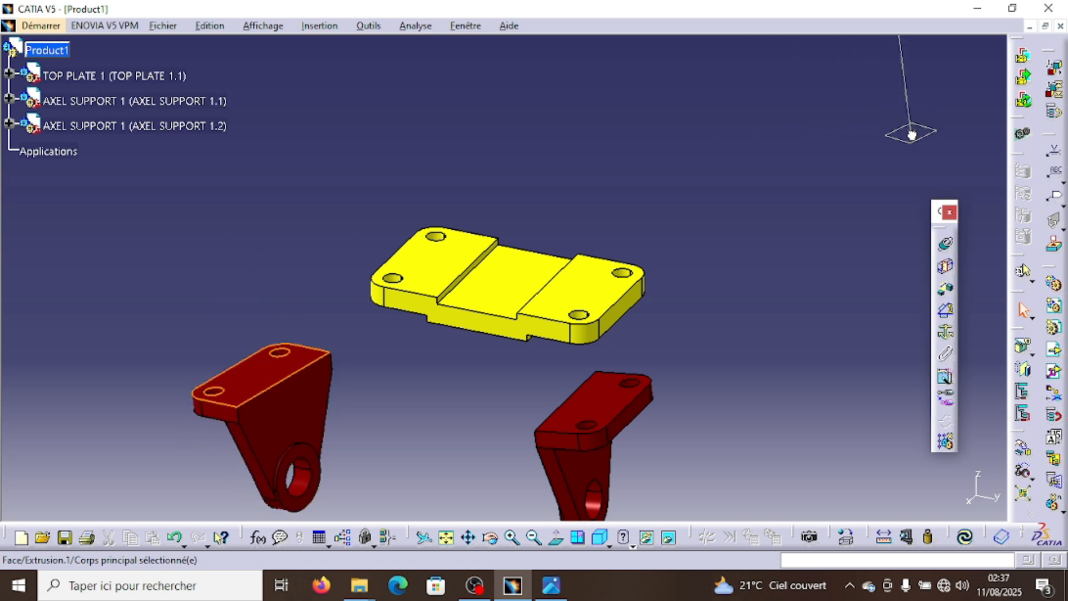
drag(911, 134, 910, 133)
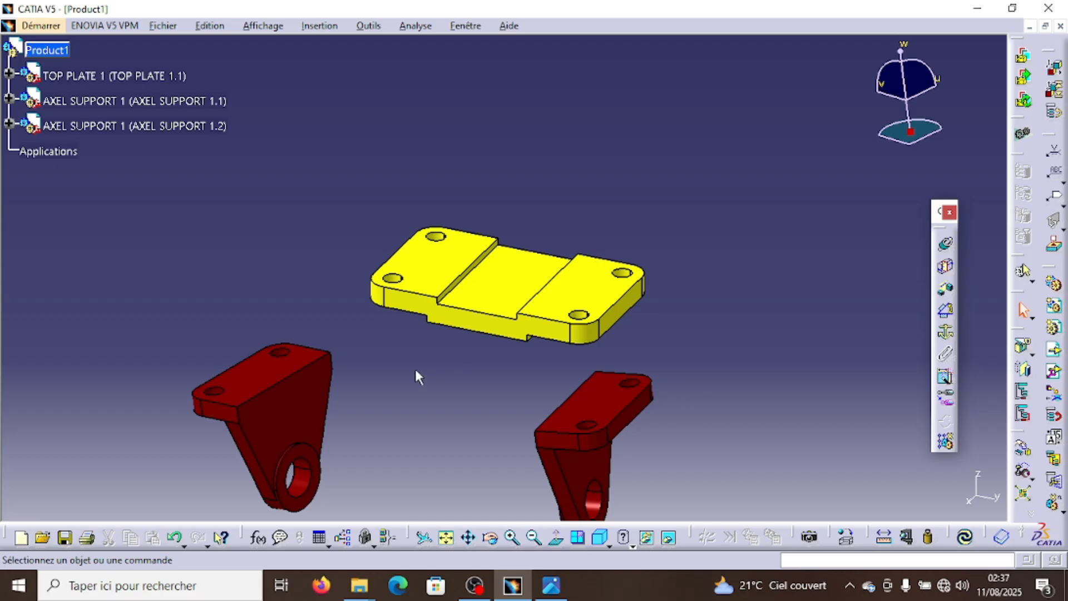
Insert the existing part AXEL 1 into Product1
right_click(48, 51)
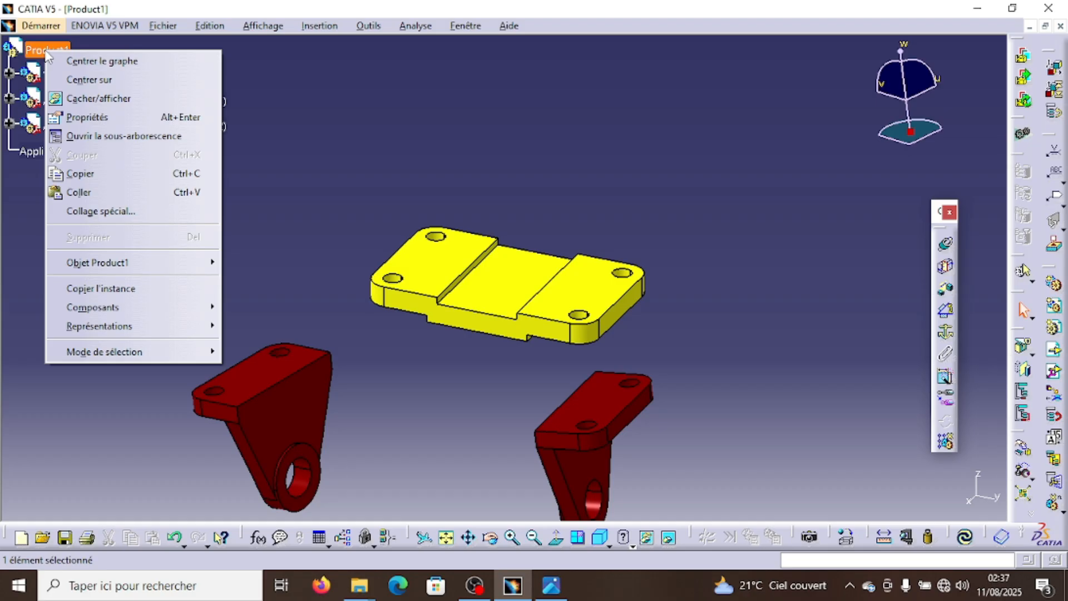
mouse_move(121, 305)
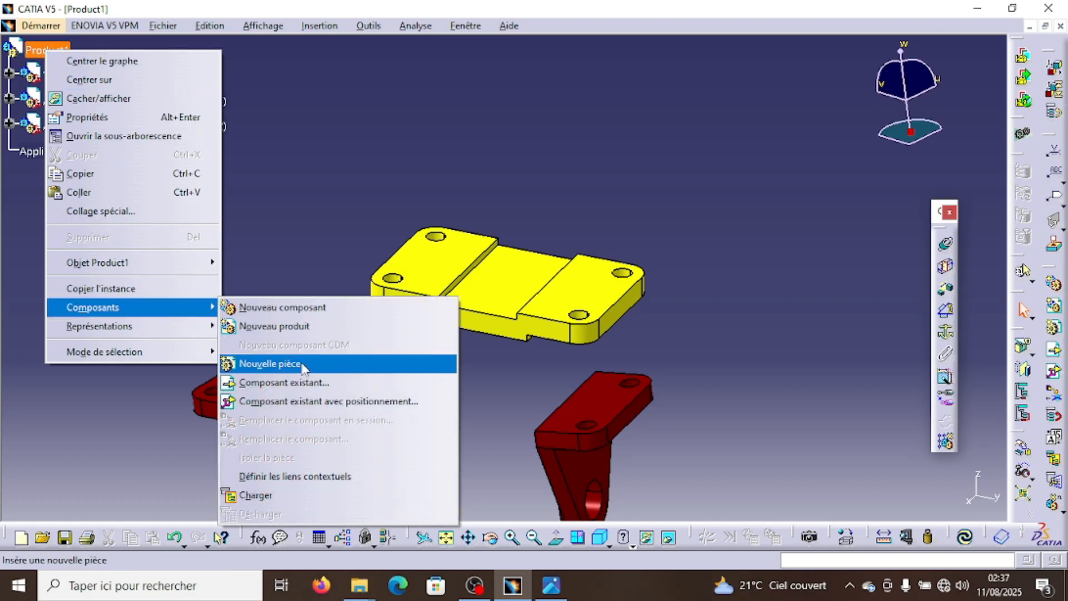
click(290, 382)
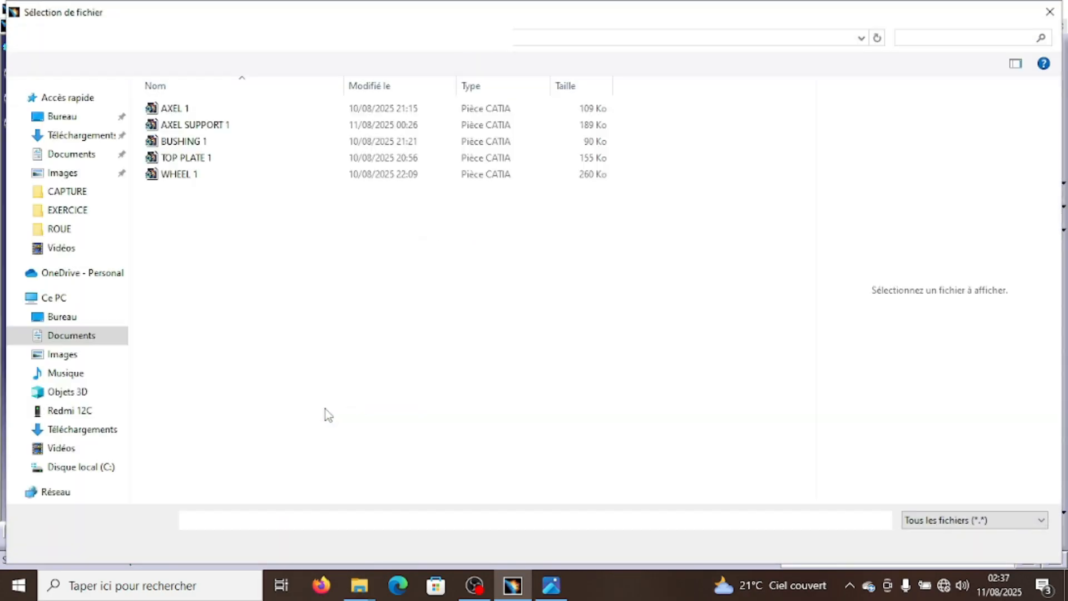
double_click(174, 108)
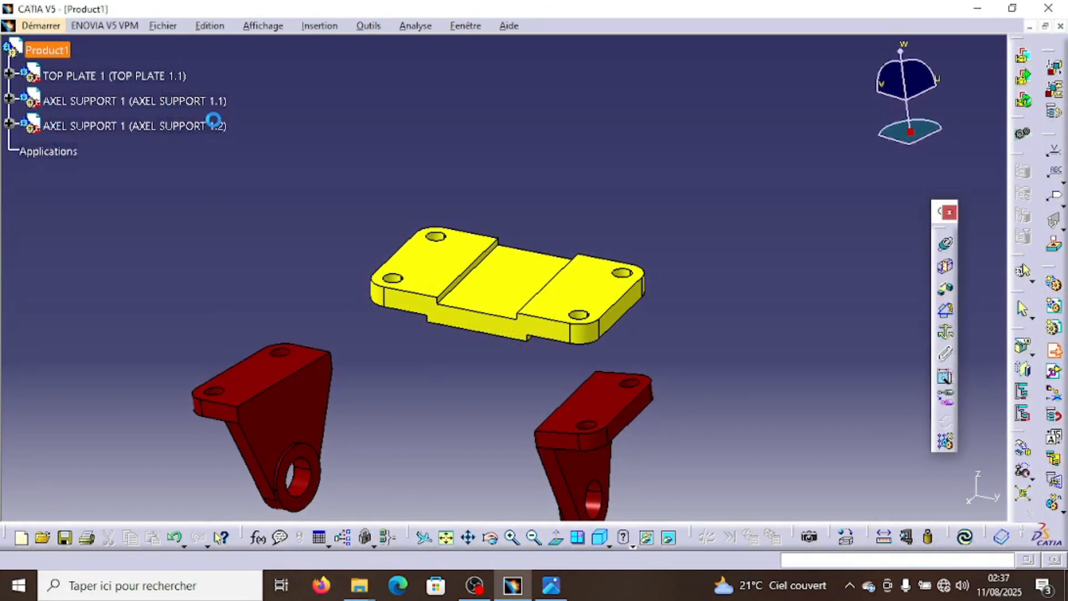
Move the axle out of the top plate to the free space between the two supports with the compass
click(512, 538)
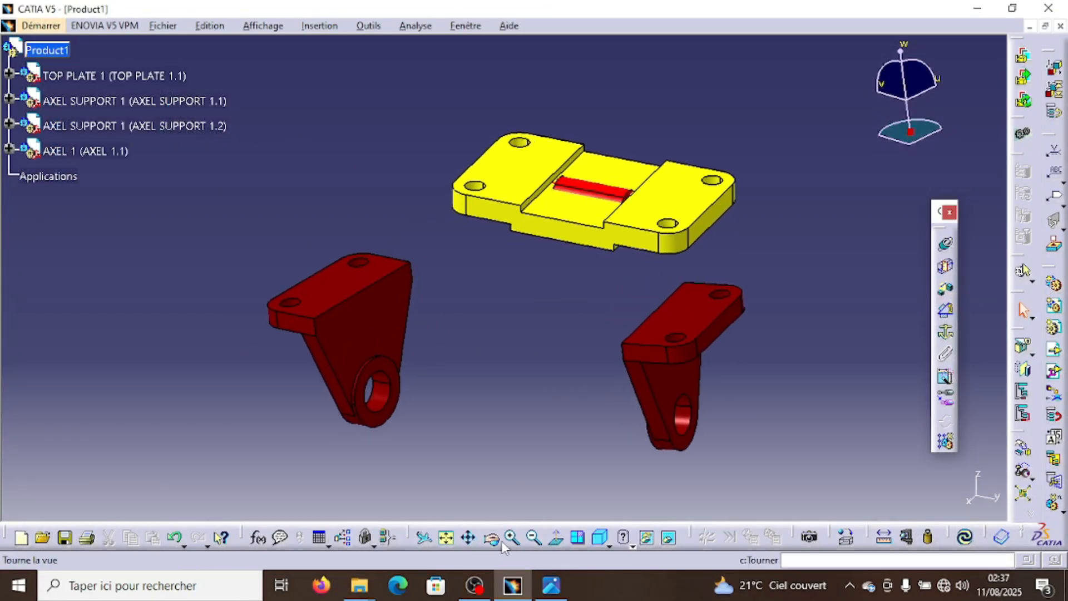
click(512, 538)
click(511, 537)
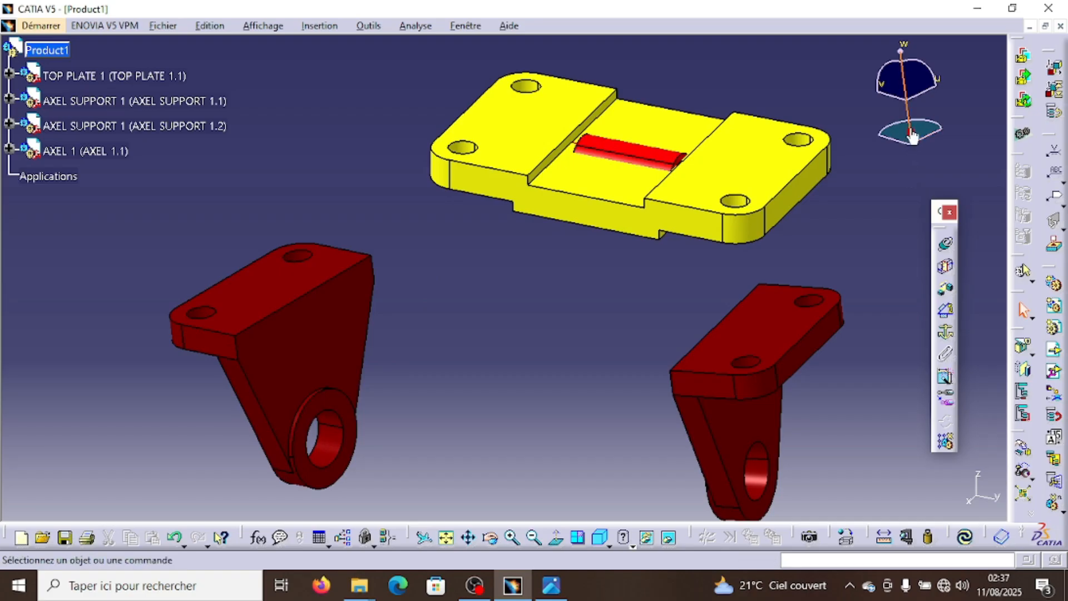
drag(913, 139, 586, 296)
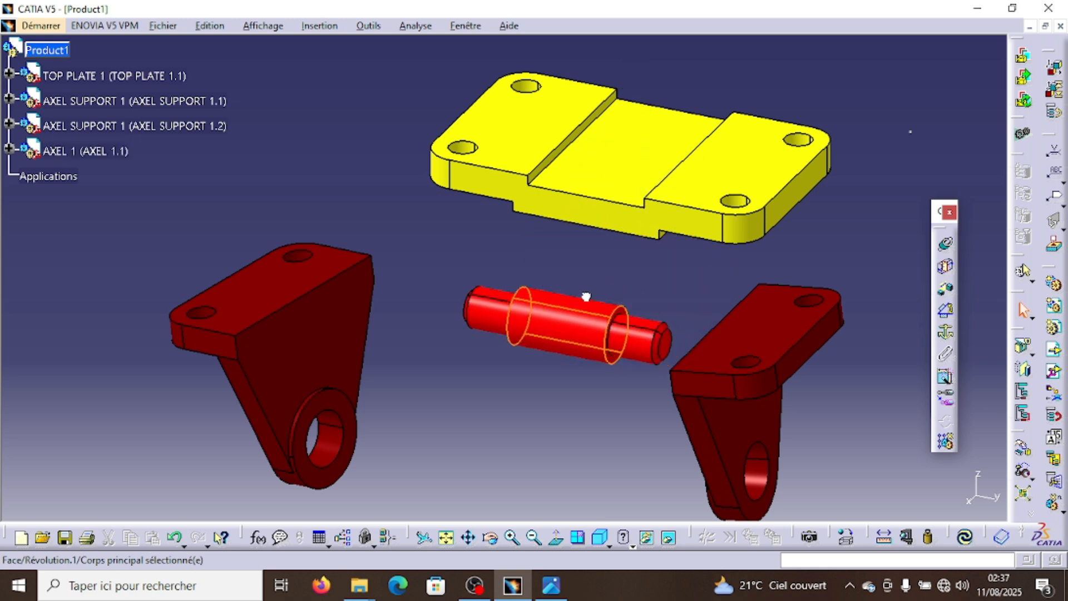
drag(912, 130, 910, 131)
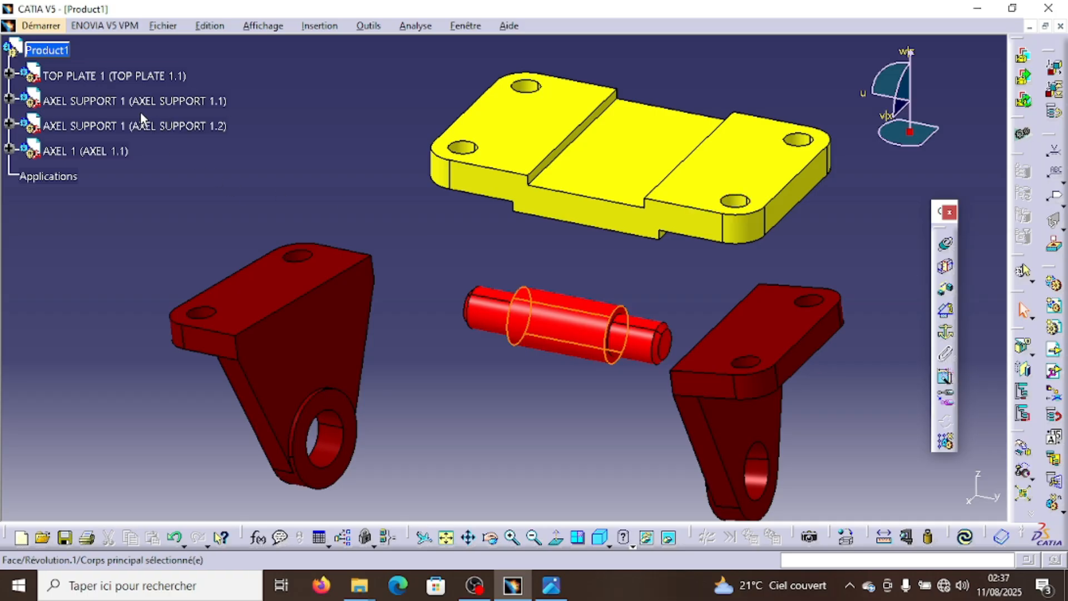
Insert the existing part BUSHING 1 into Product1
right_click(43, 49)
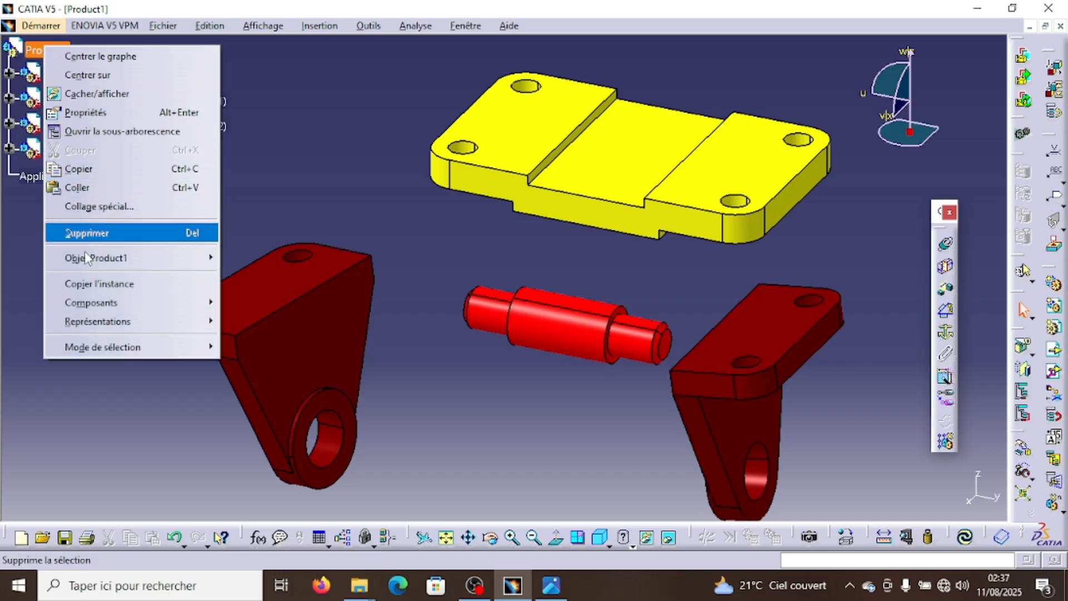
mouse_move(156, 303)
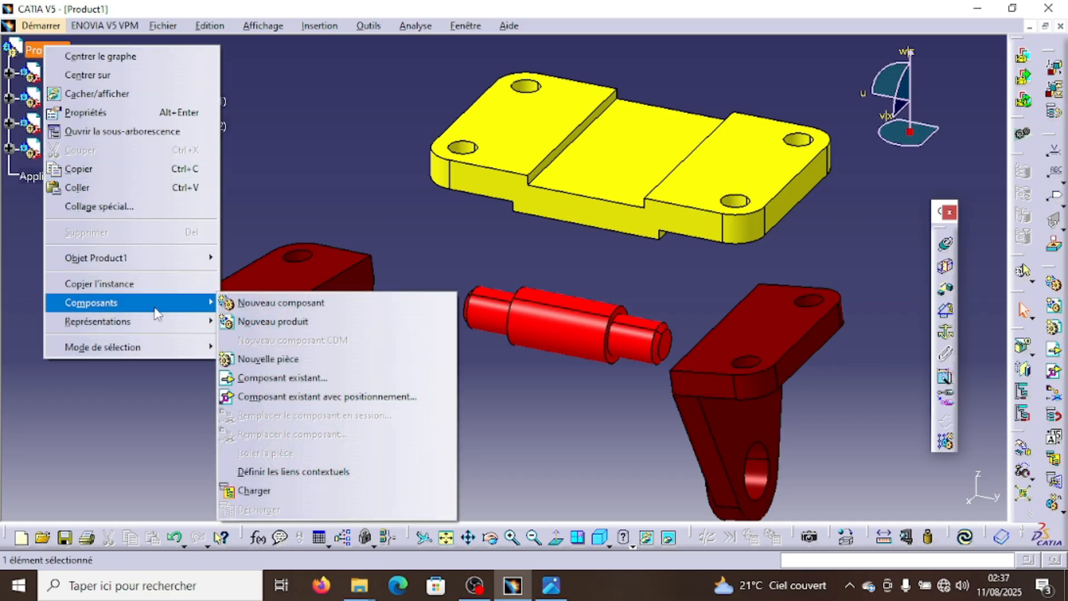
click(284, 375)
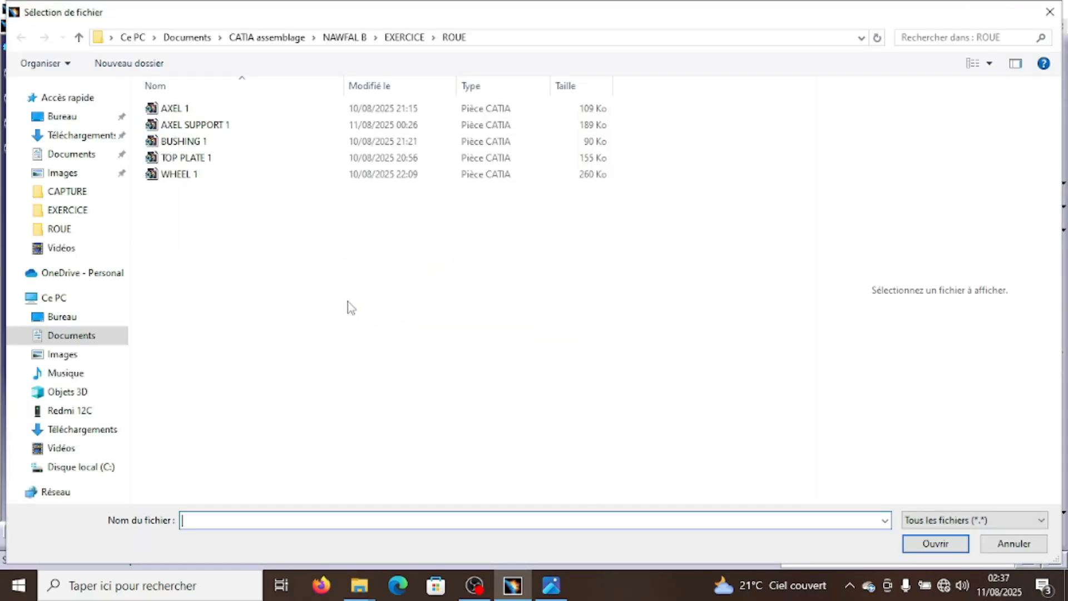
double_click(184, 141)
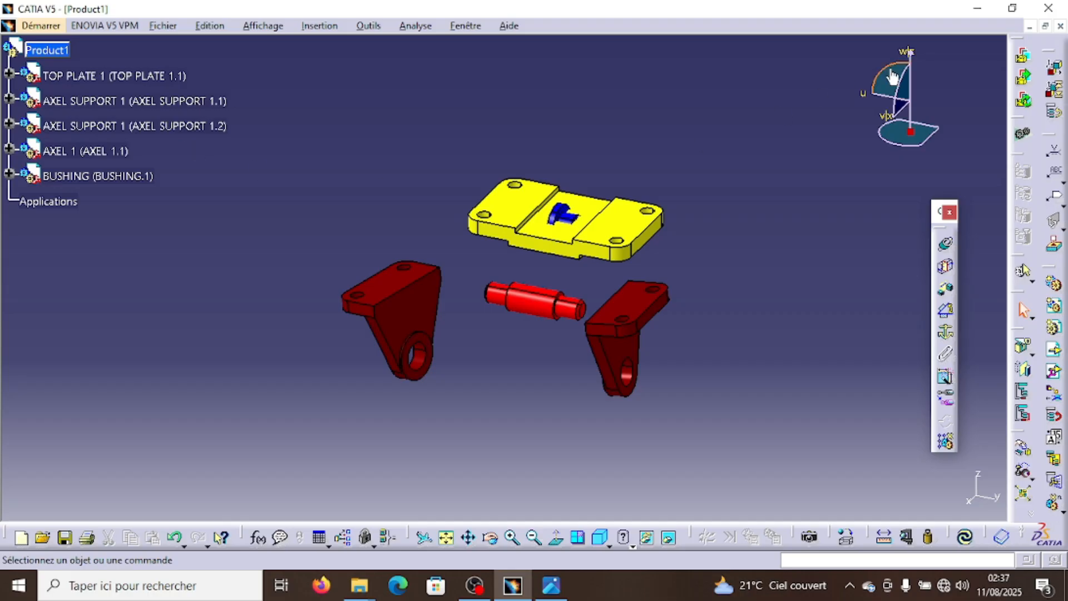
Move the bushing out of the top plate to between AXEL SUPPORT 1.1 and the axle, turning its sleeve toward that support
drag(910, 131, 562, 218)
click(512, 538)
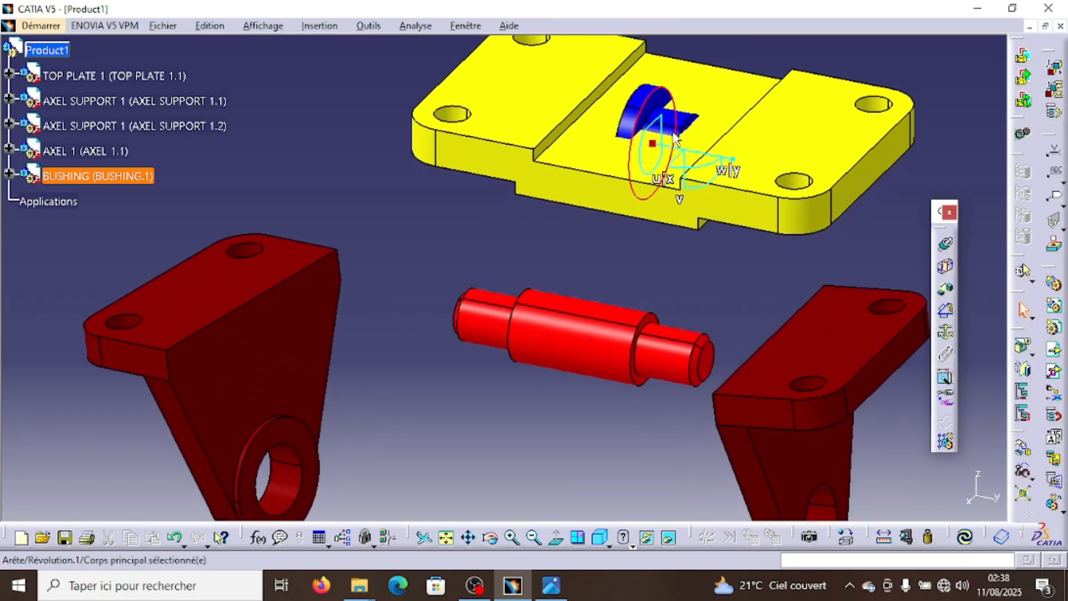
click(680, 155)
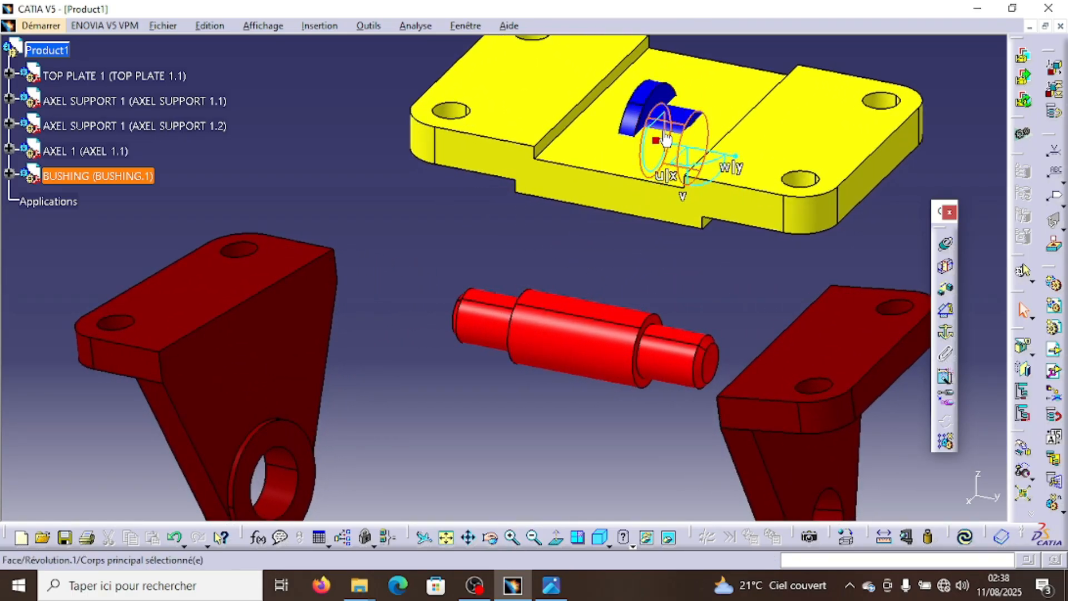
drag(666, 139, 928, 121)
drag(940, 75, 910, 133)
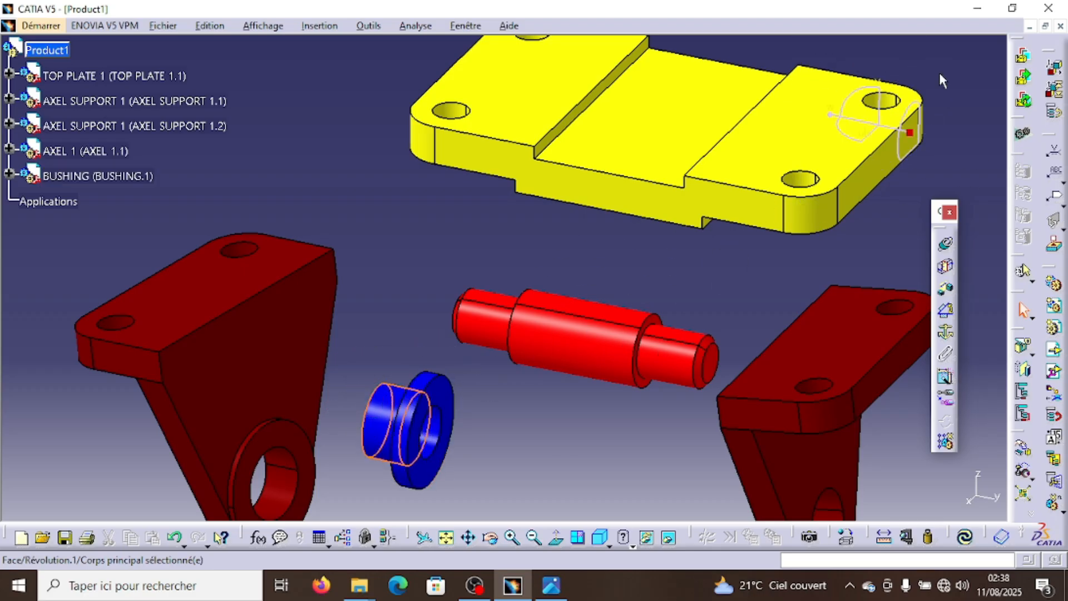
click(533, 538)
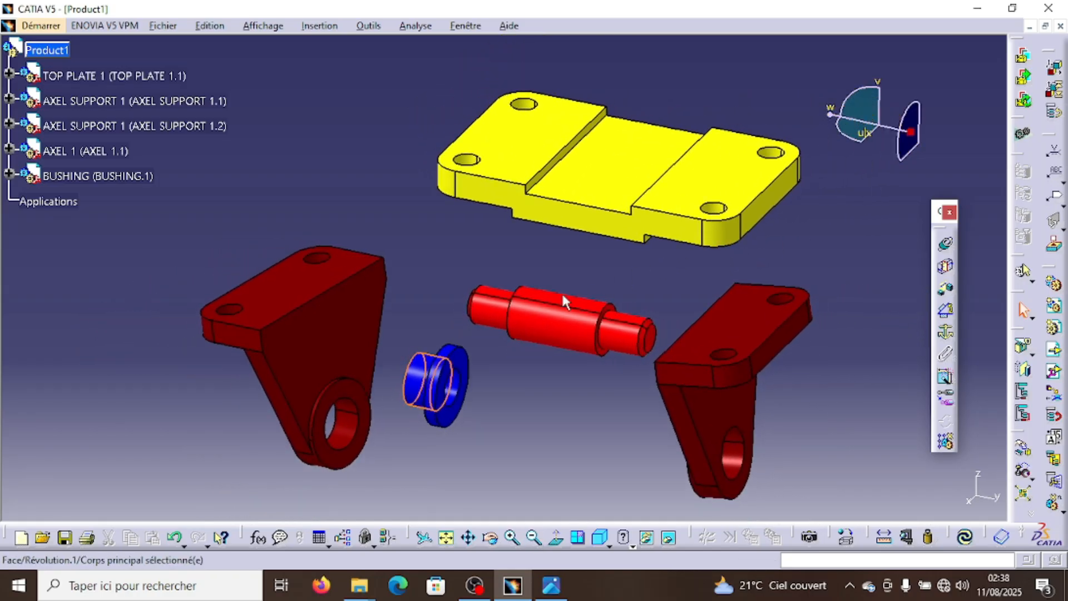
Duplicate the bushing BUSHING.1 by copying it and pasting it into Product1
right_click(89, 177)
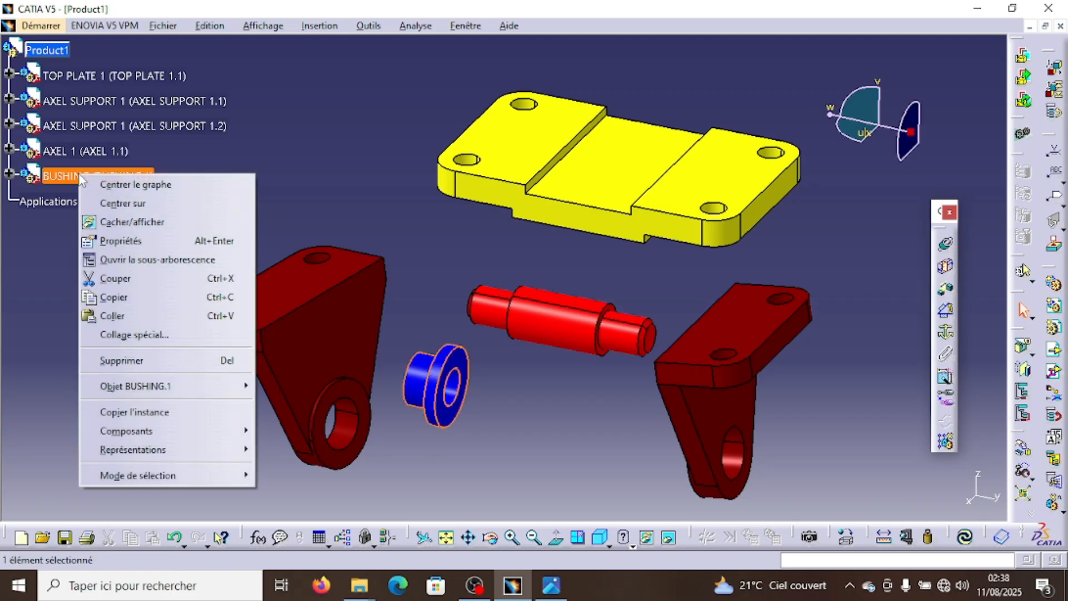
click(125, 295)
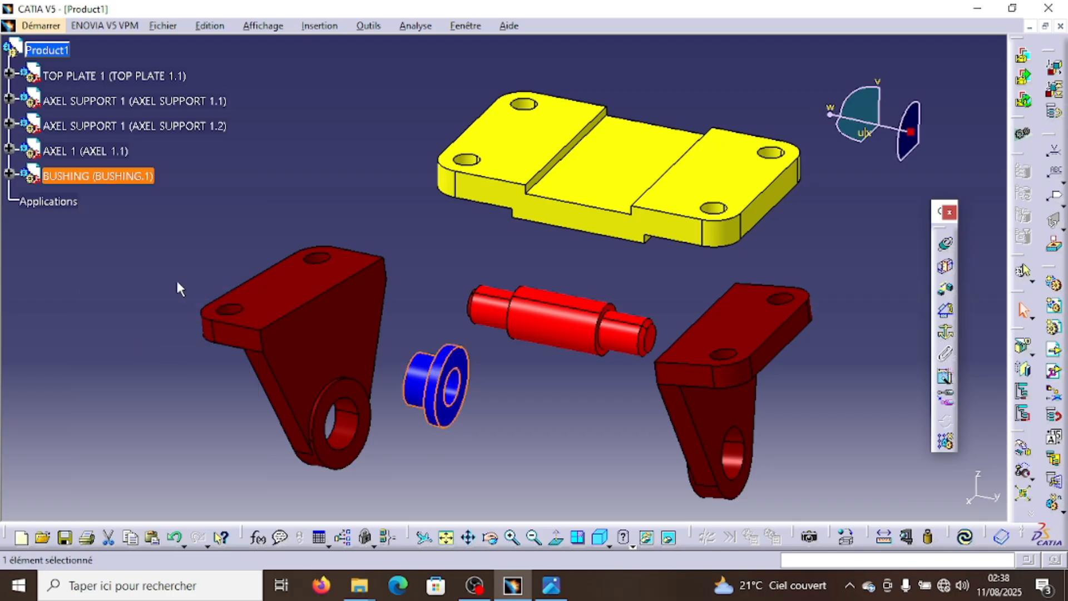
right_click(53, 51)
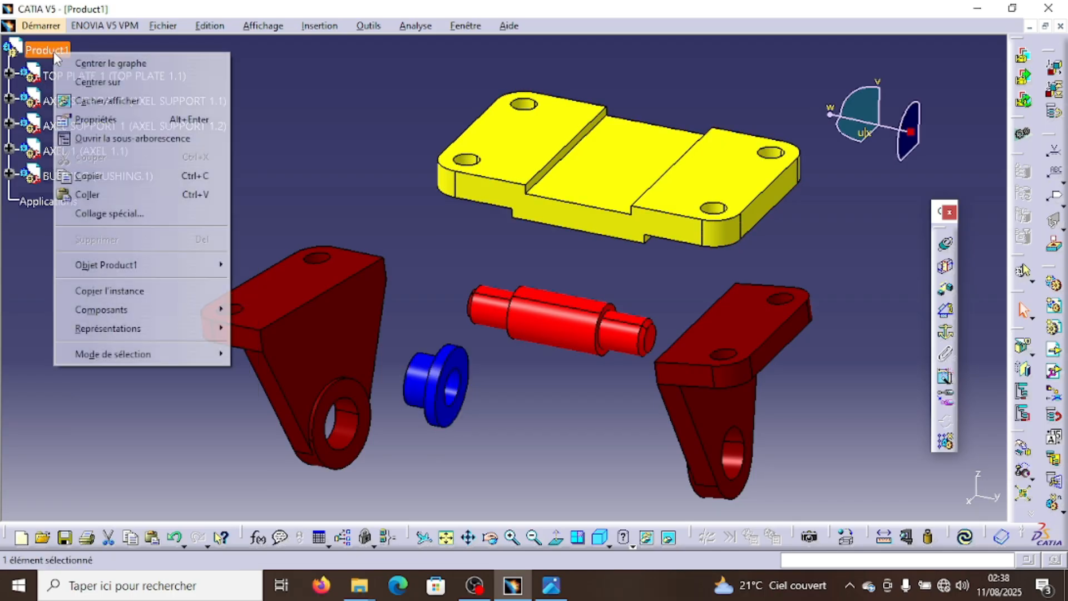
click(84, 196)
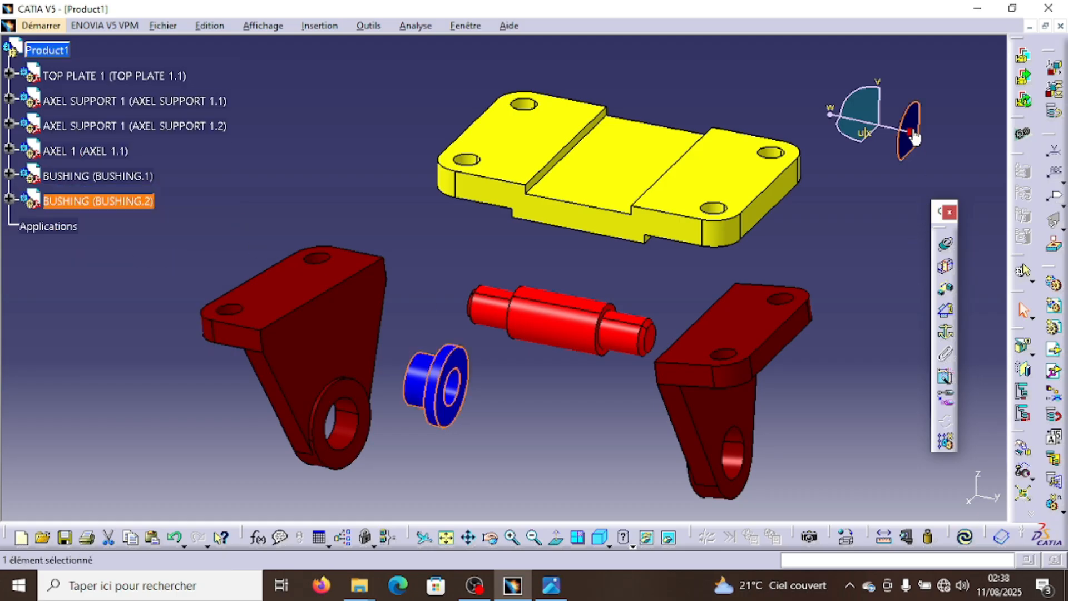
Move the copied bushing with the compass toward AXEL SUPPORT 1.2 and flip it so its sleeve faces that support
drag(911, 130, 450, 383)
click(918, 176)
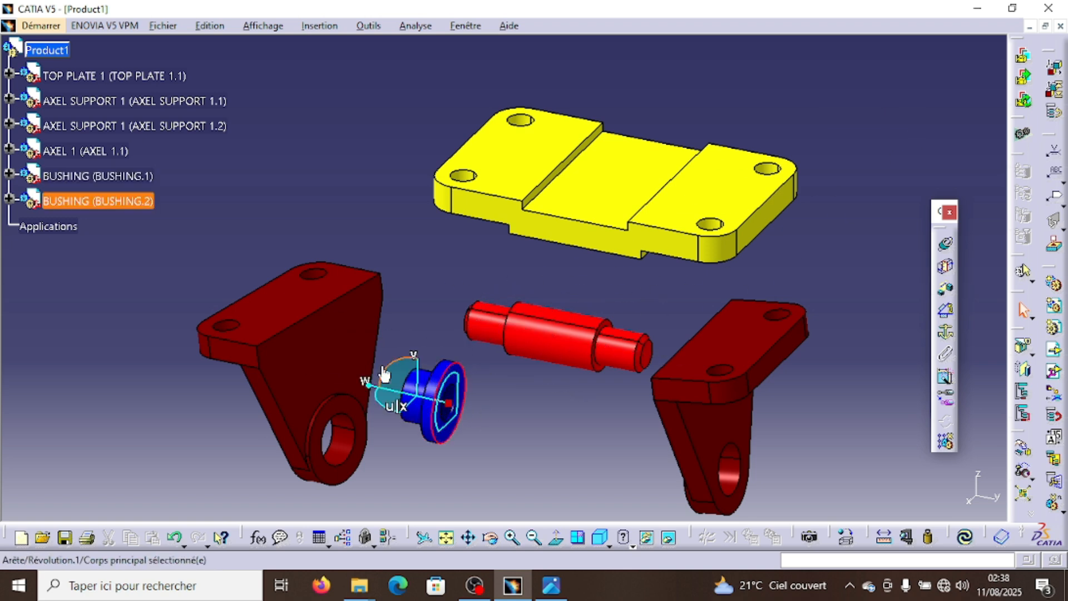
drag(390, 377, 909, 132)
click(859, 358)
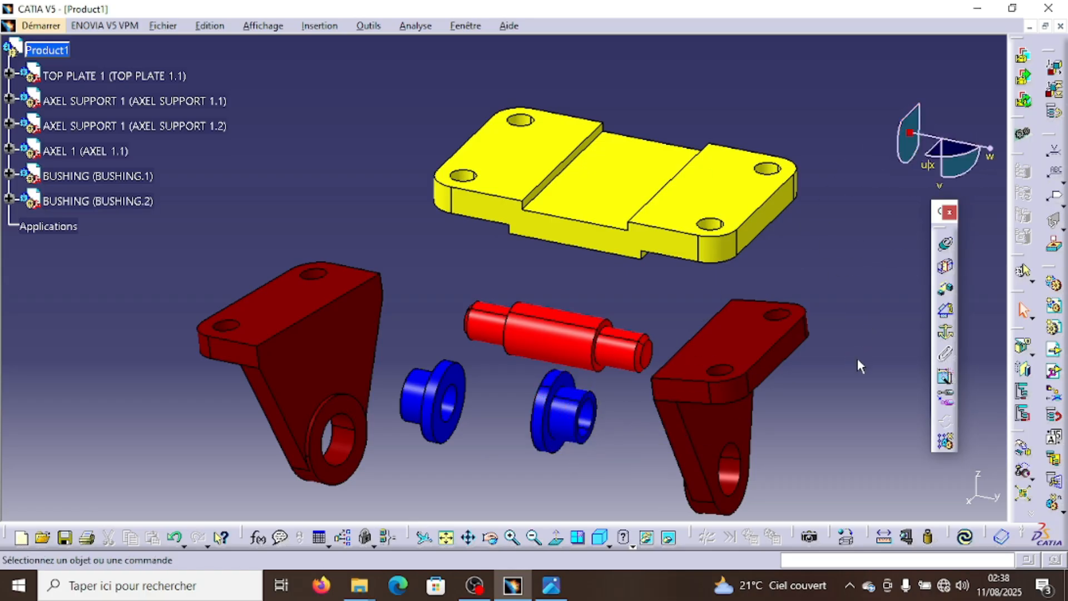
Insert the existing part WHEEL 1 into Product1
right_click(58, 52)
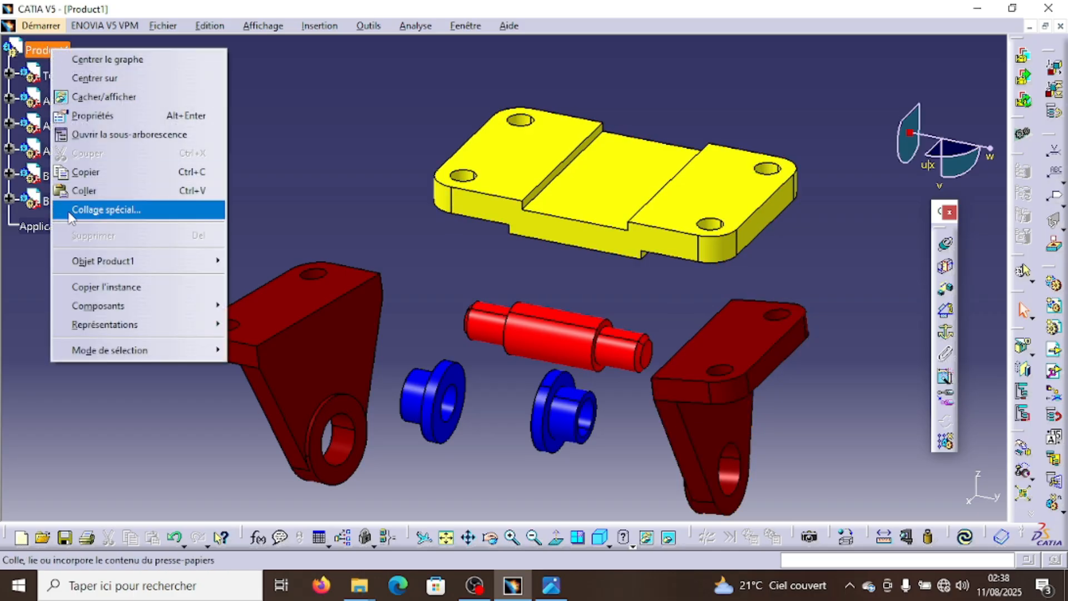
mouse_move(207, 308)
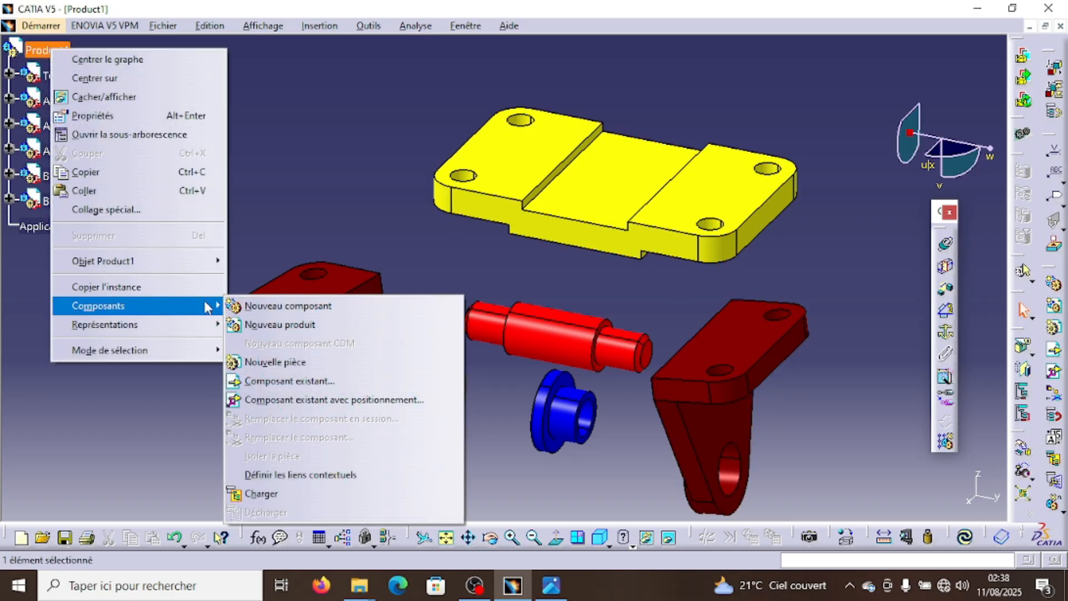
click(289, 381)
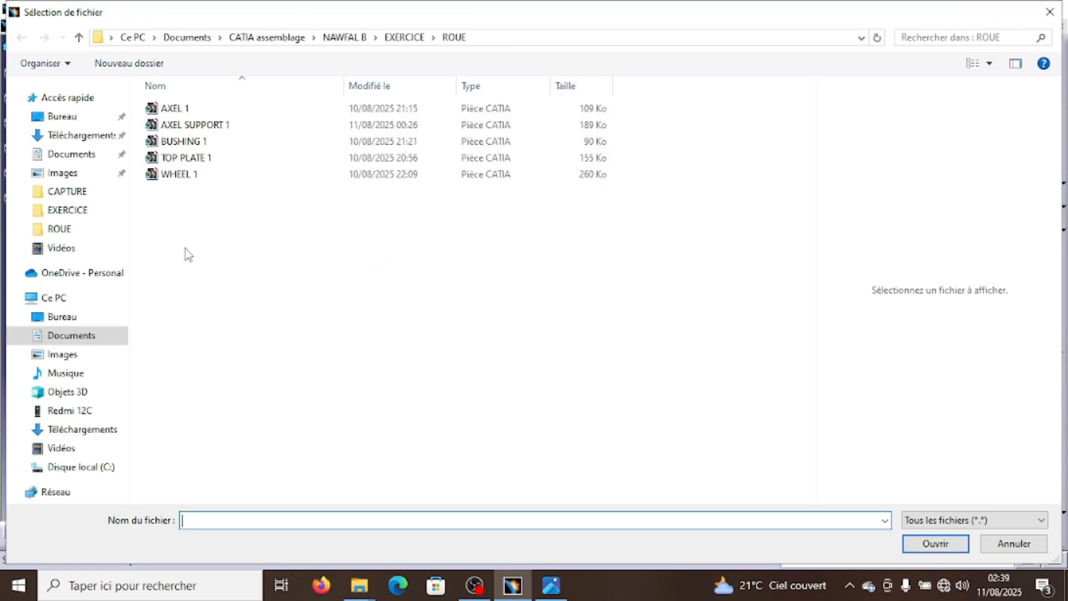
double_click(183, 174)
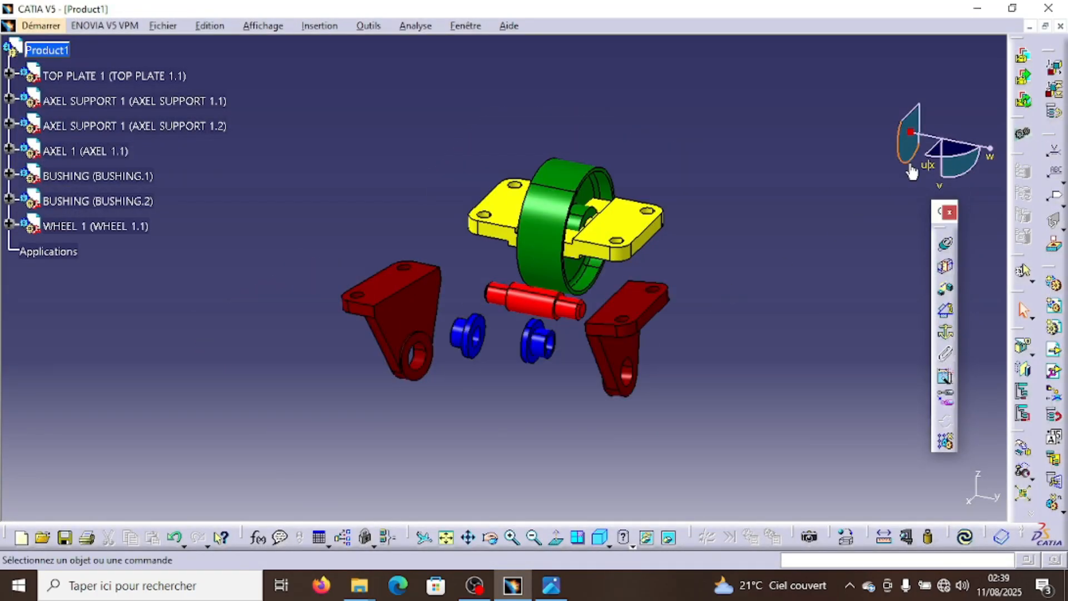
Move the wheel out of the top plate to the free space below the bushings with the compass, then park the compass again
drag(911, 133, 646, 148)
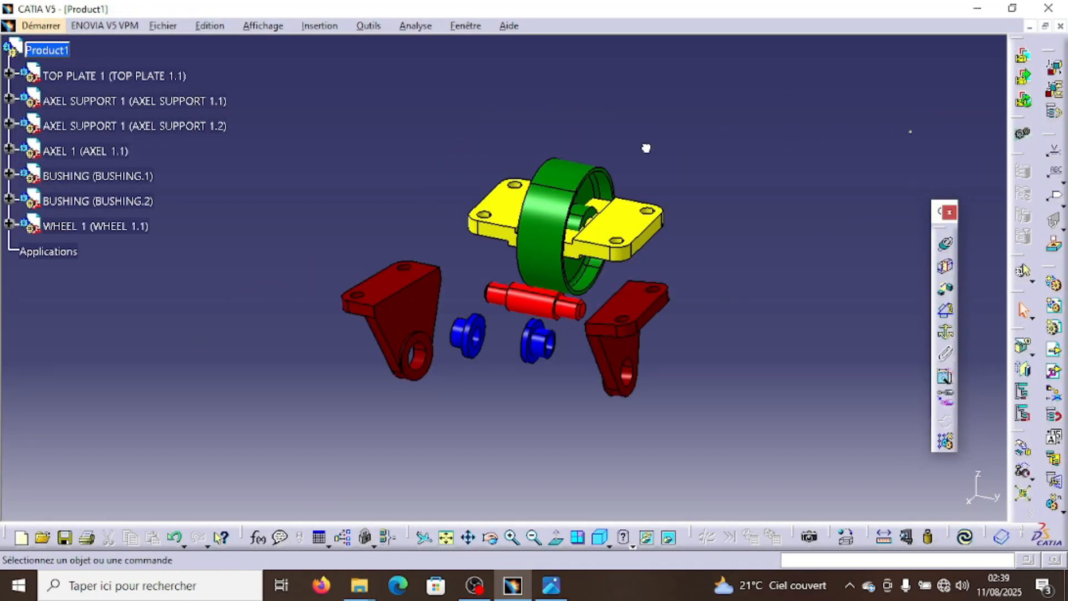
click(566, 178)
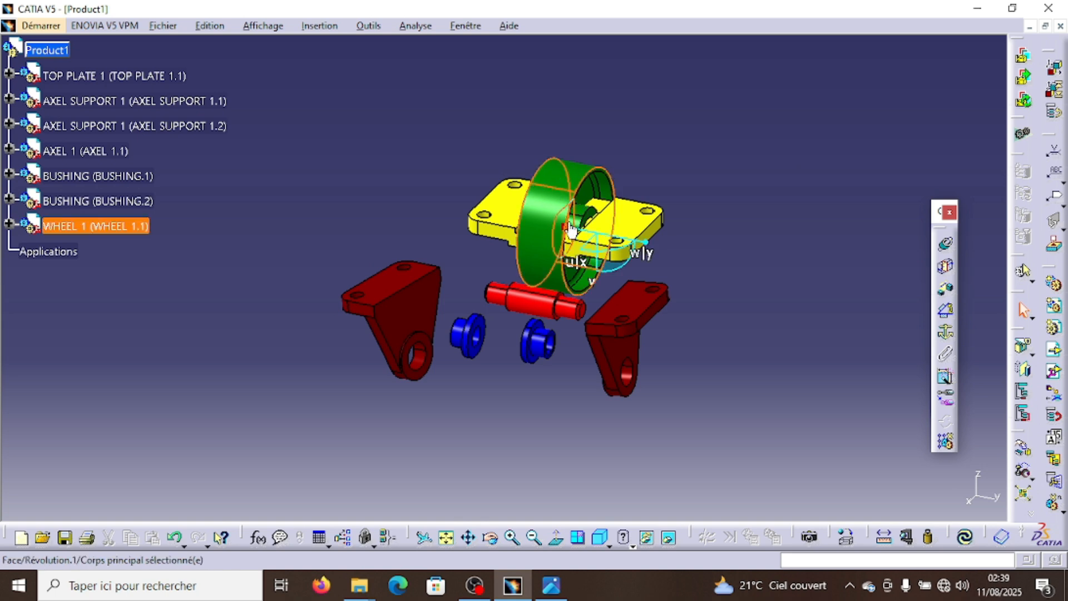
drag(575, 221, 499, 468)
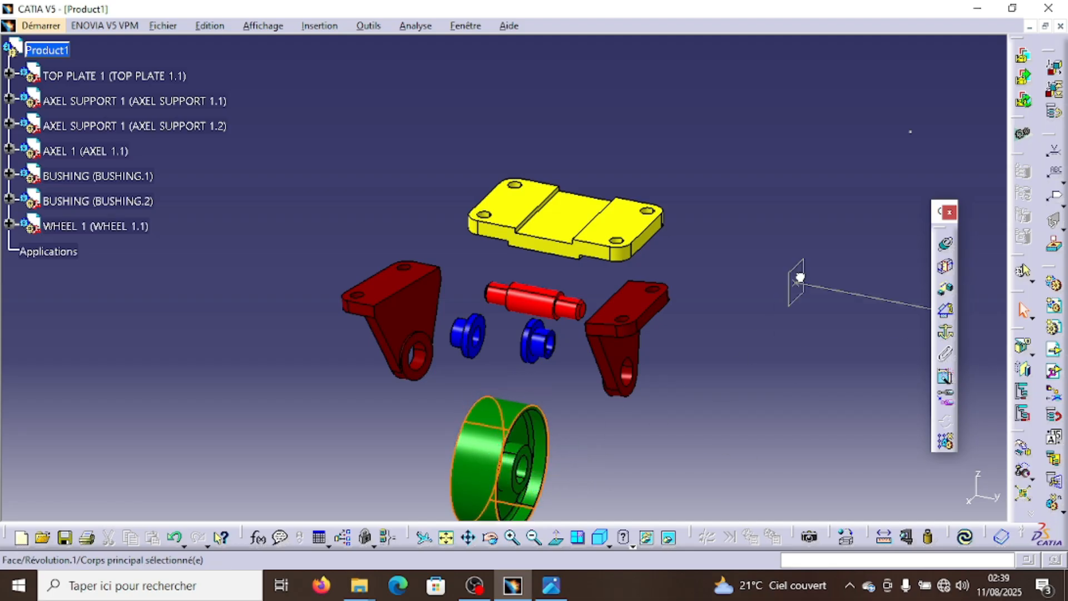
drag(910, 136, 912, 134)
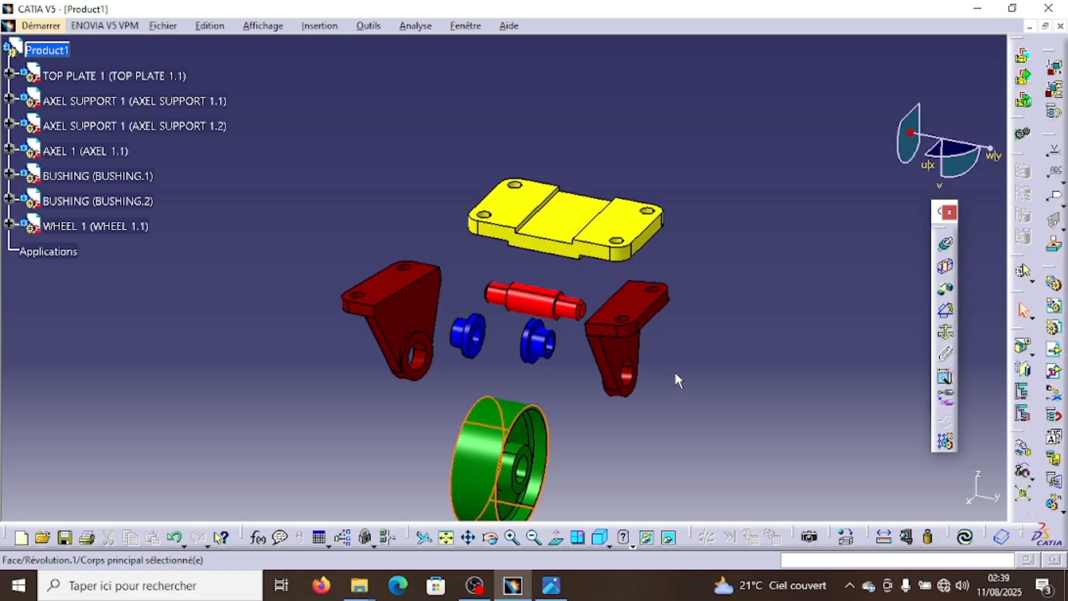
click(675, 377)
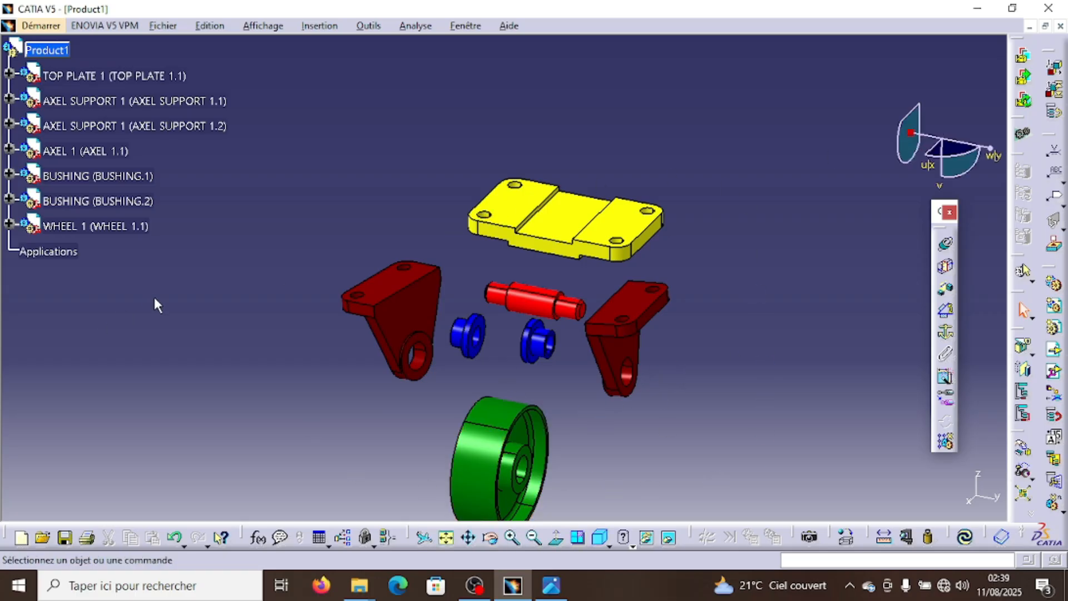
Hide the wheel and both bushings
right_click(90, 224)
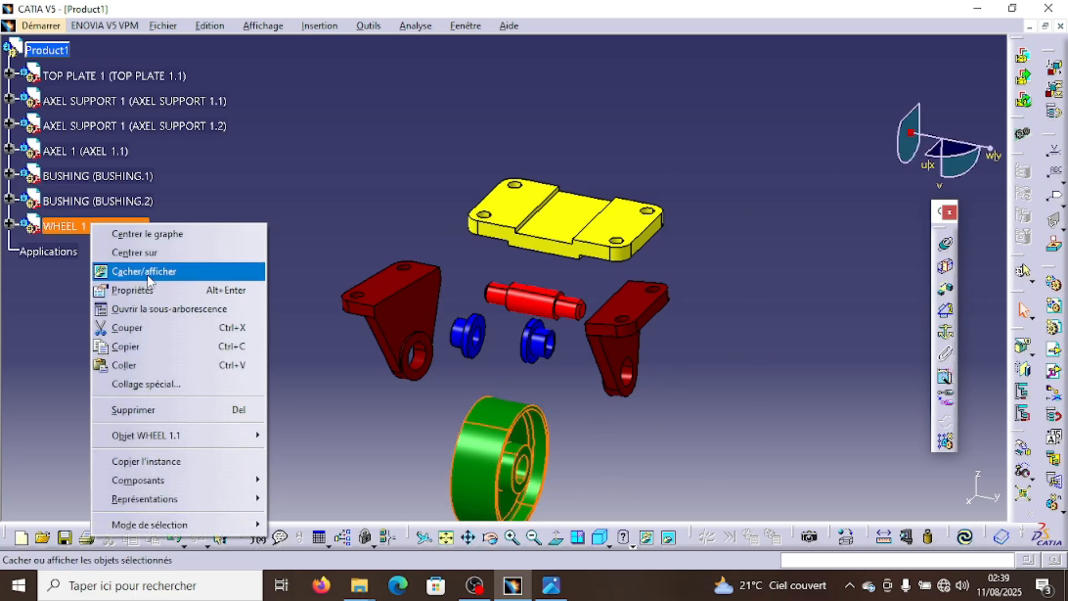
click(134, 271)
right_click(89, 202)
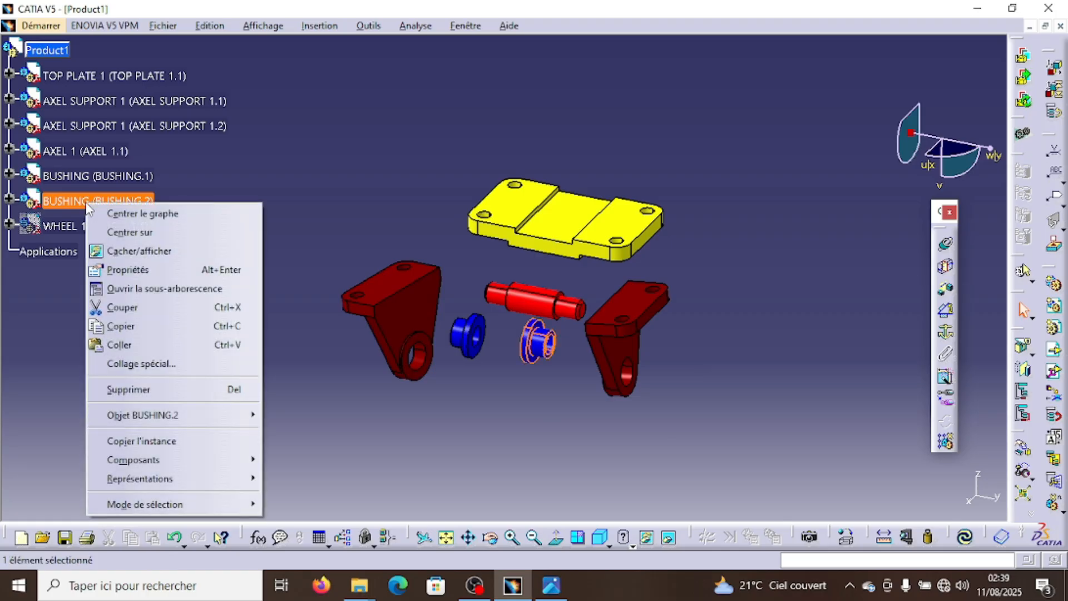
click(124, 254)
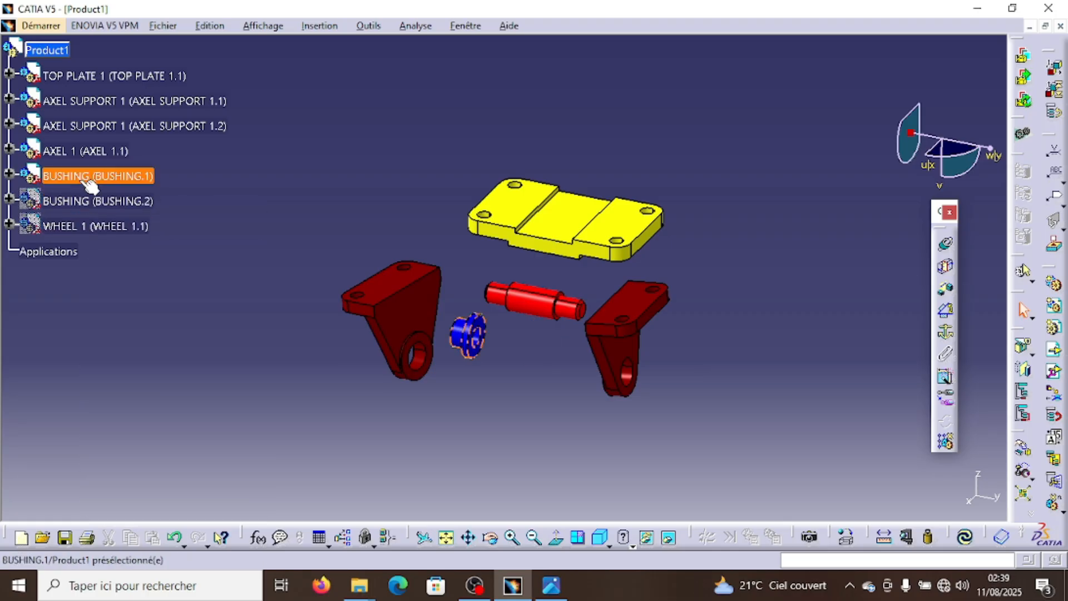
right_click(84, 179)
click(129, 229)
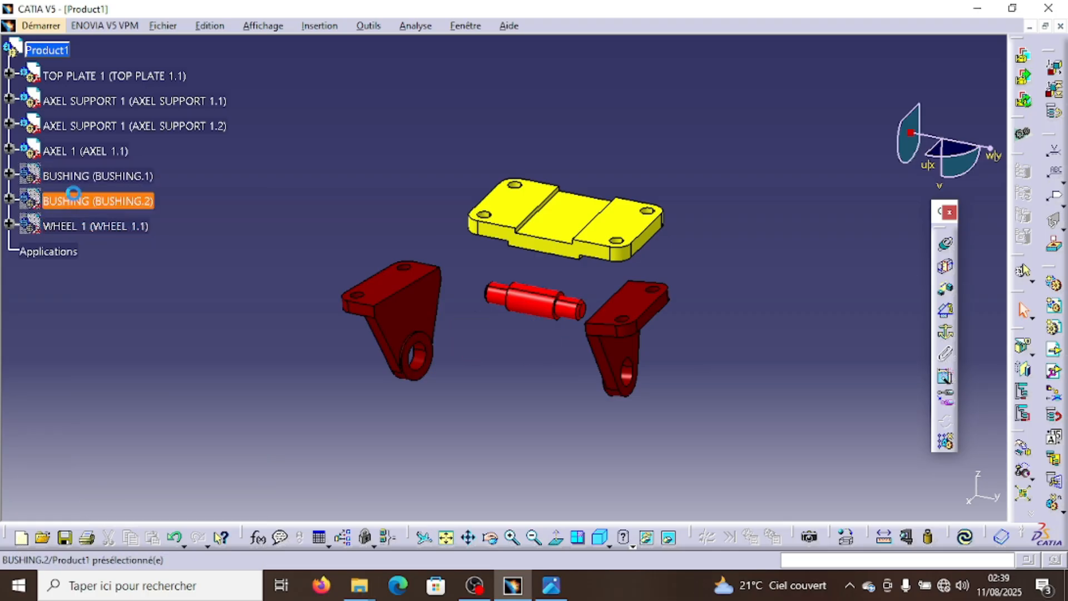
Hide the axle and AXEL SUPPORT 1.1, leaving the top plate and AXEL SUPPORT 1.2 displayed
right_click(72, 151)
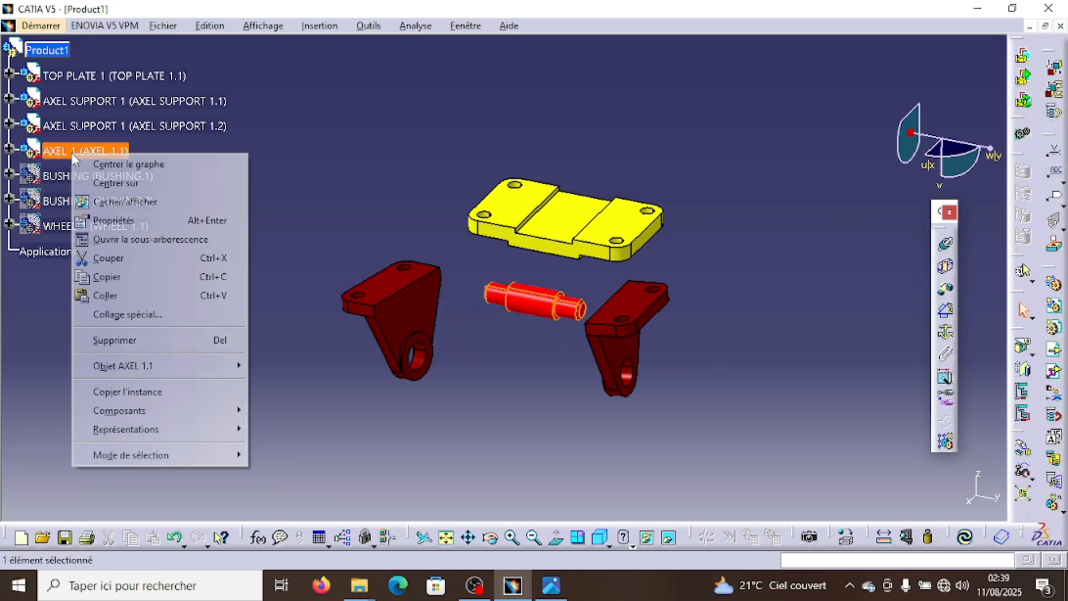
click(112, 203)
click(87, 126)
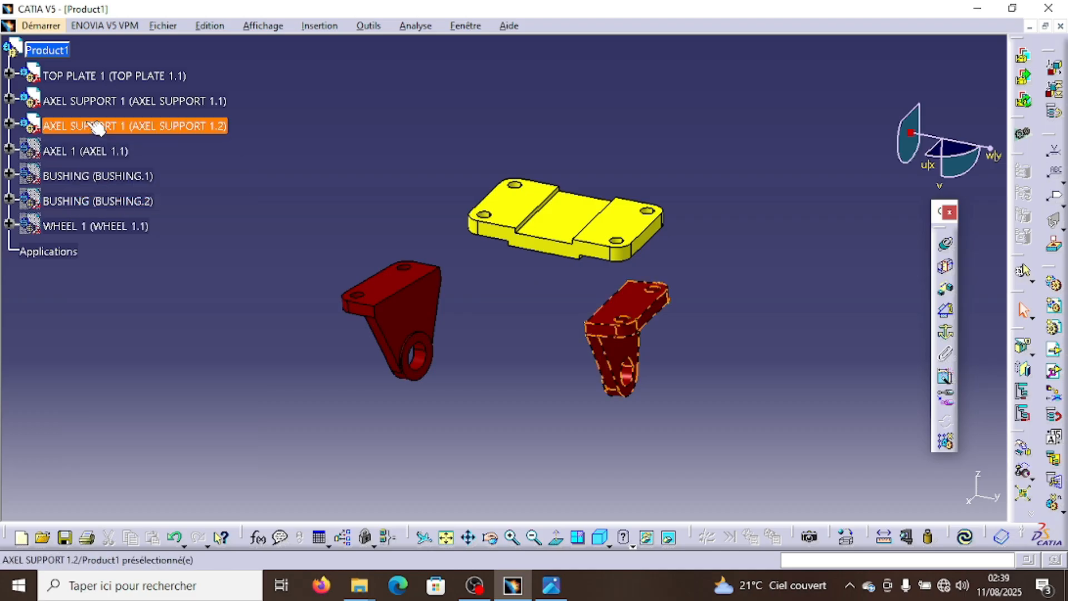
click(93, 104)
right_click(93, 107)
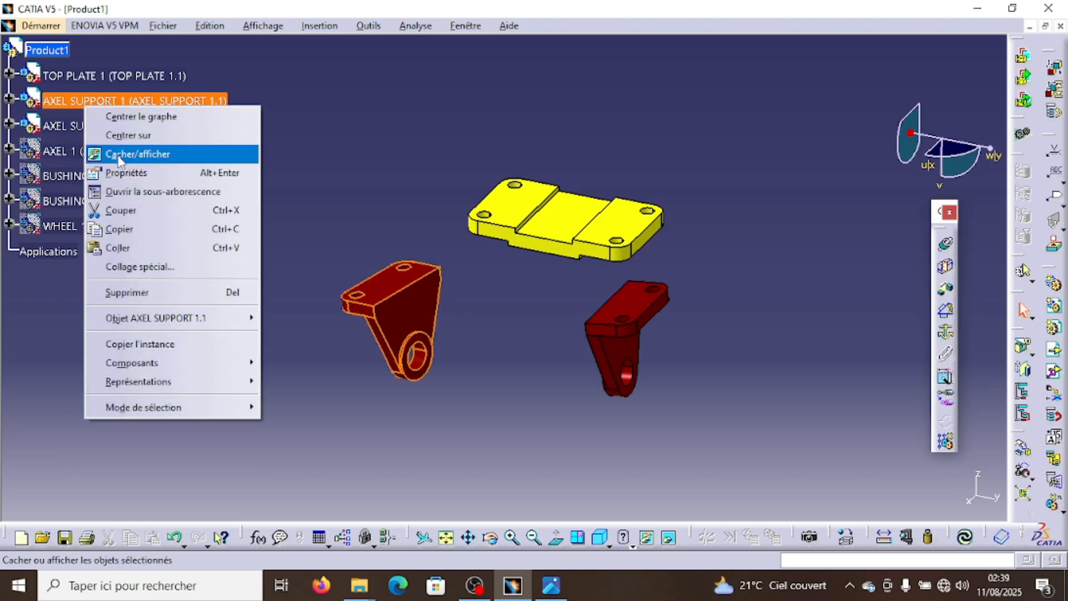
click(119, 153)
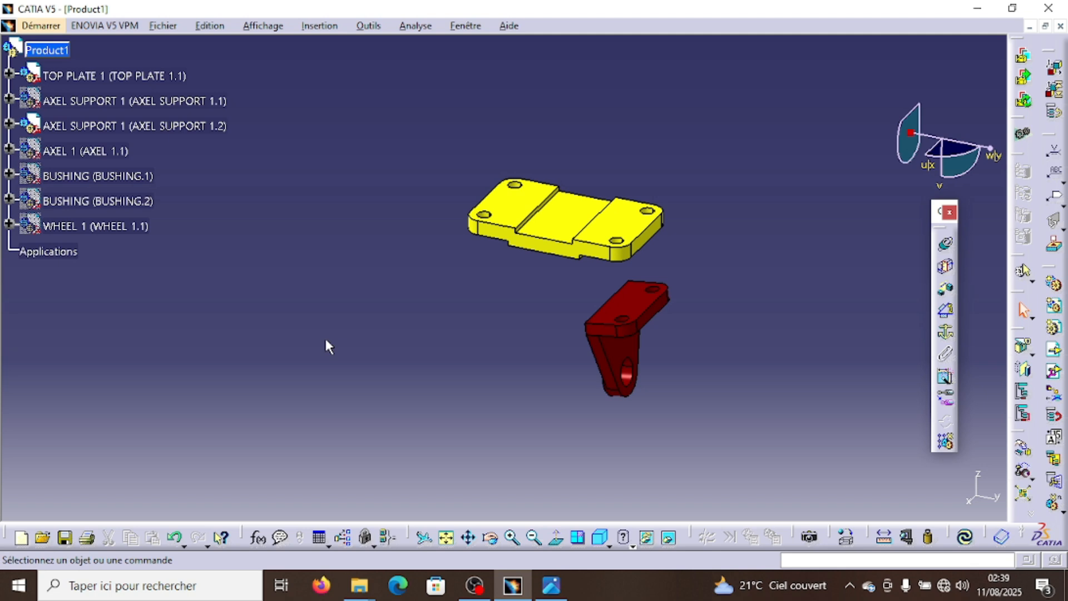
Anchor the top plate in place with a Fix constraint
click(946, 334)
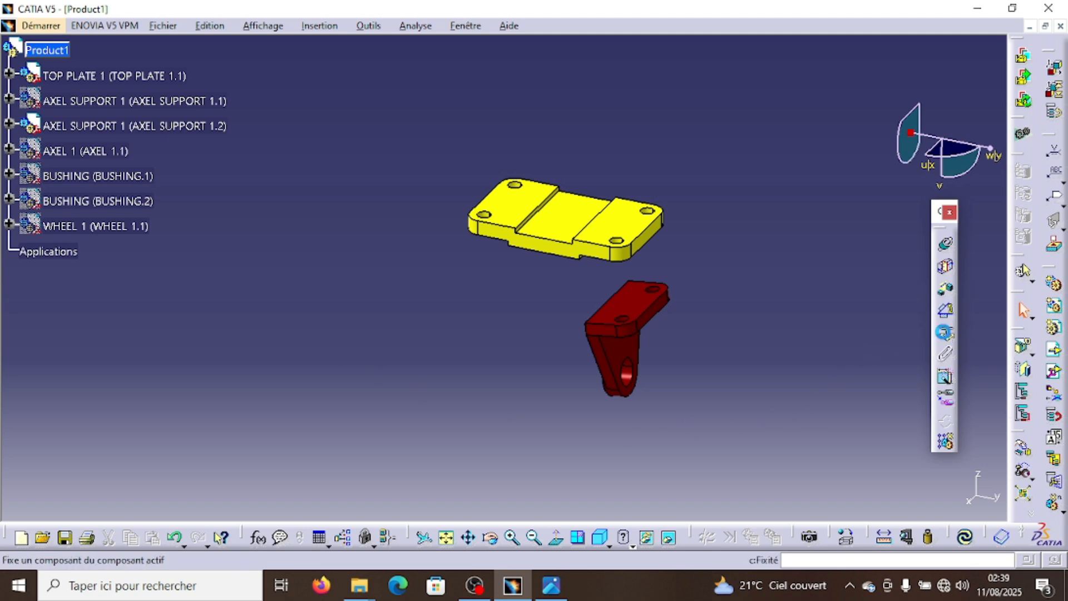
click(571, 222)
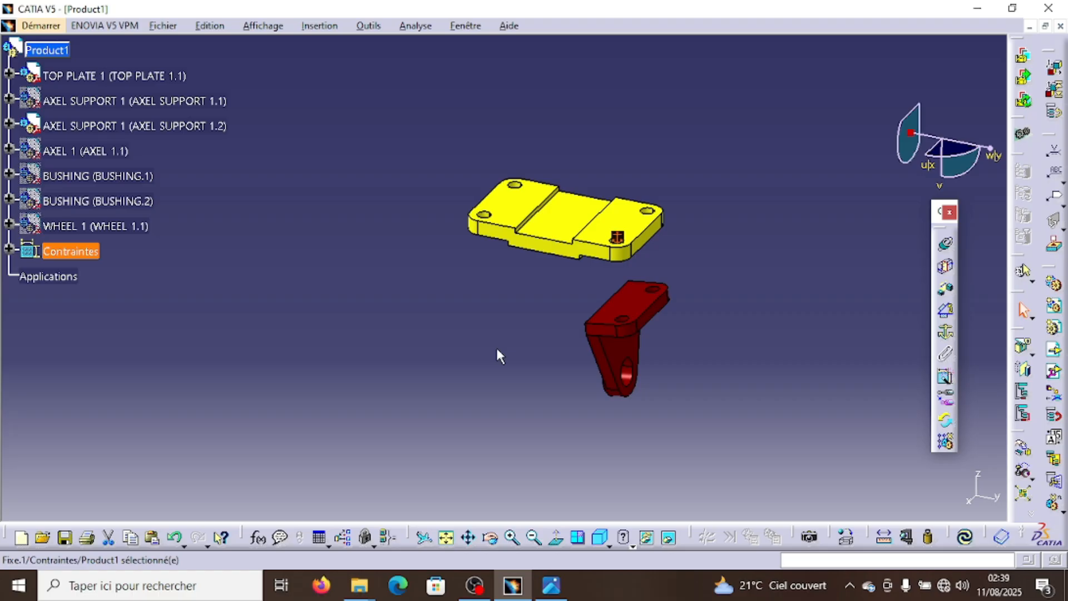
click(73, 251)
Add a coincidence constraint between the axis of AXEL SUPPORT 1.2's front mounting hole and the matching front corner hole of the top plate
click(490, 537)
drag(503, 456, 591, 364)
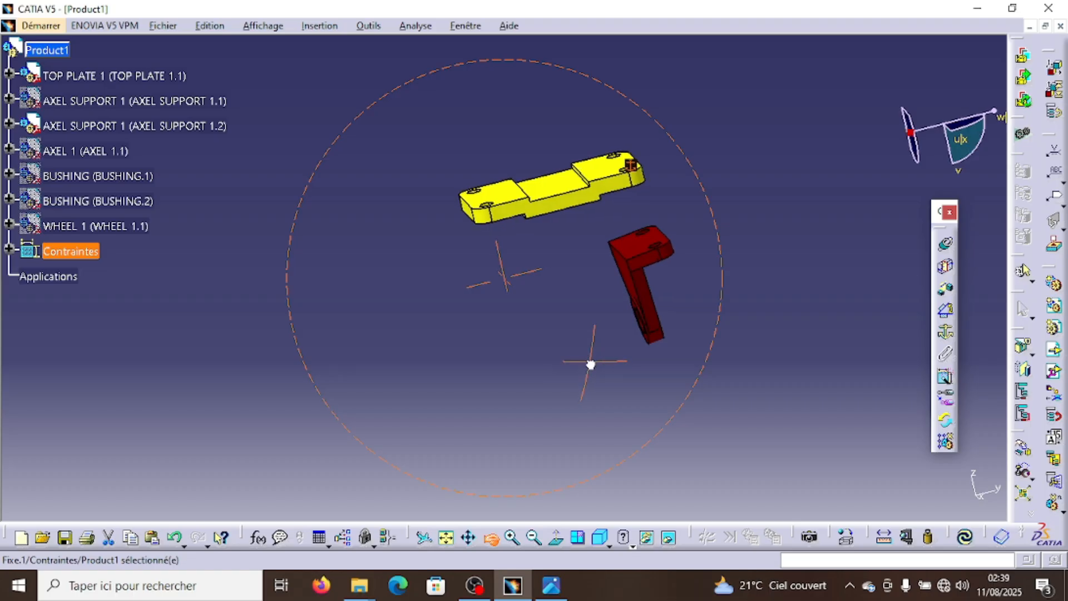
click(512, 537)
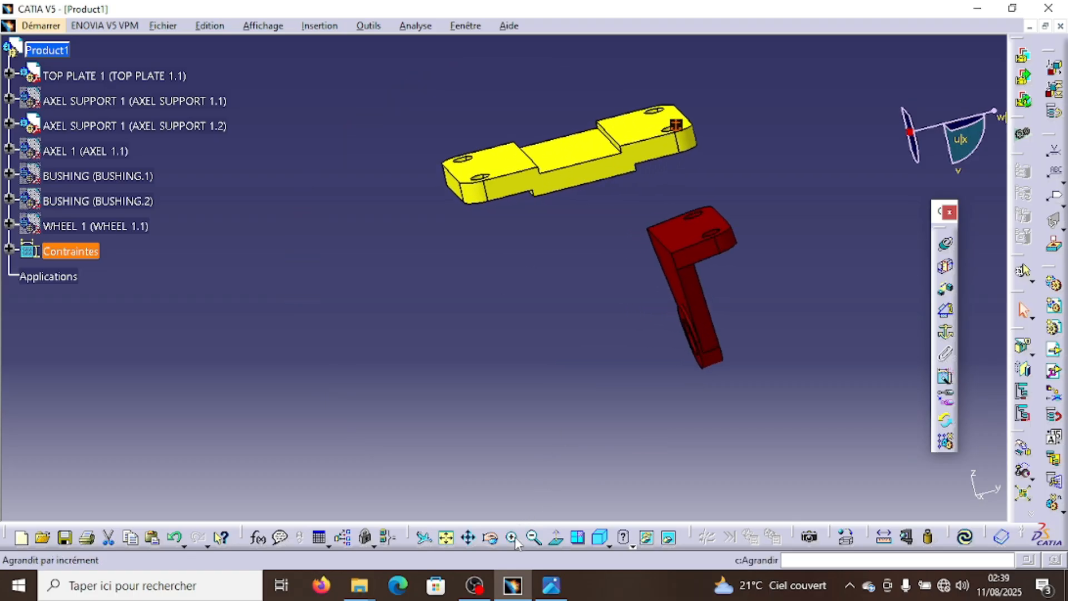
click(512, 538)
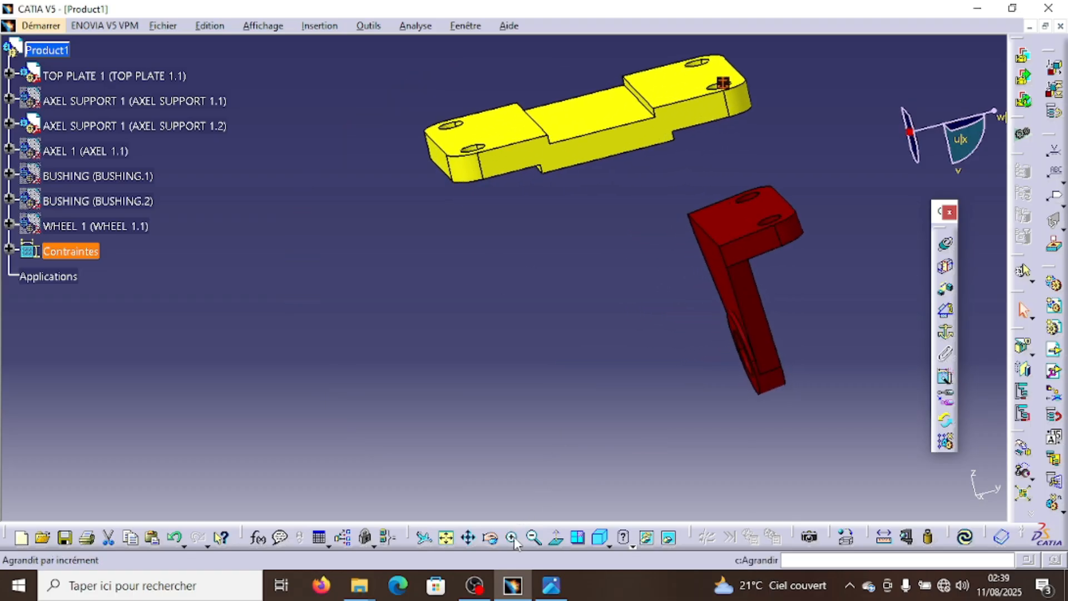
click(469, 537)
drag(523, 356, 470, 447)
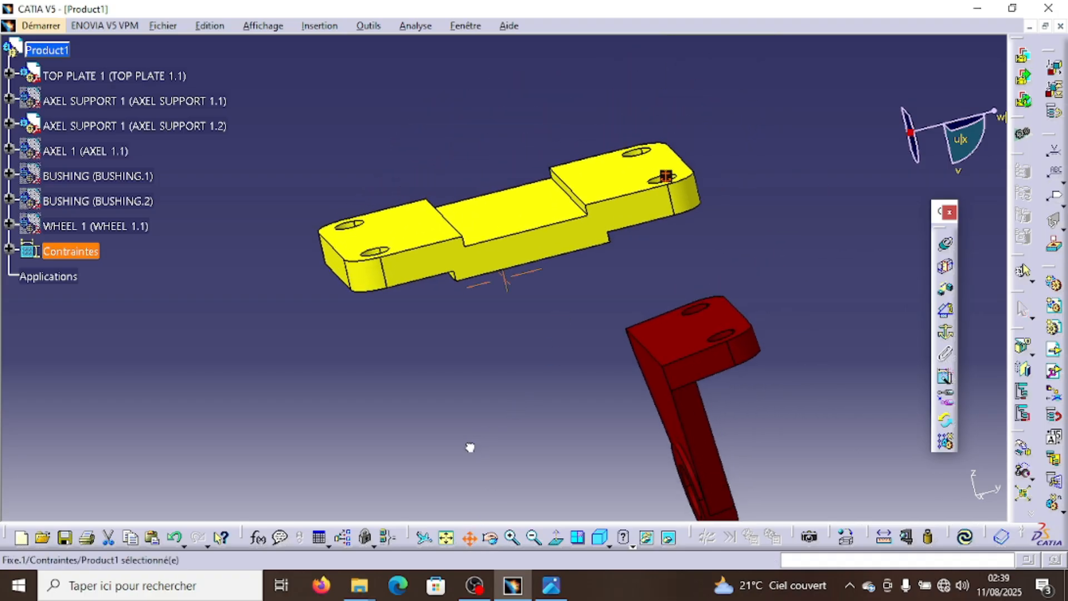
click(946, 244)
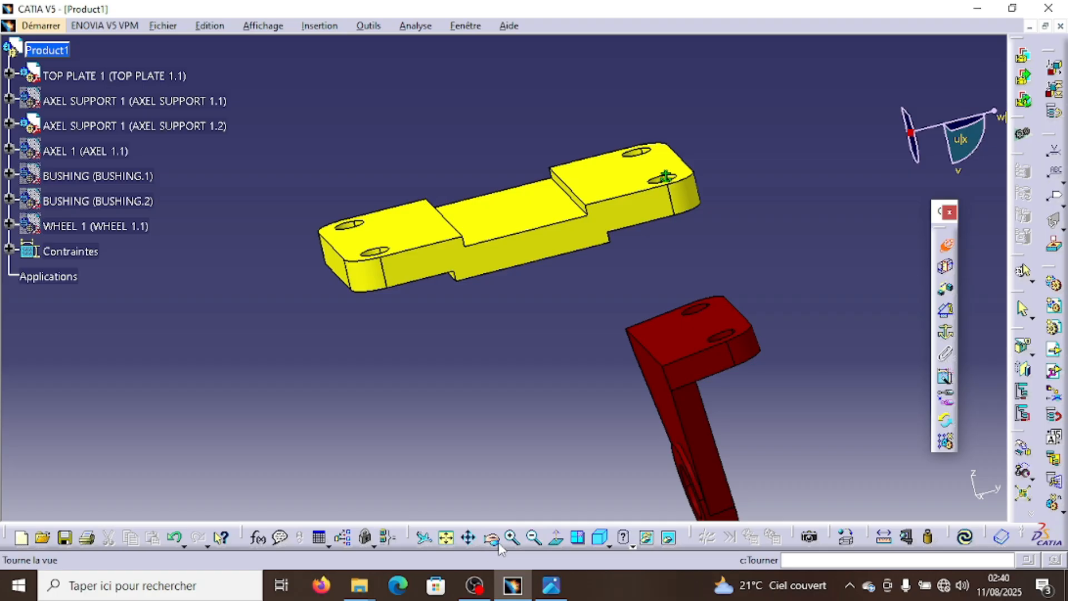
click(512, 538)
key(Escape)
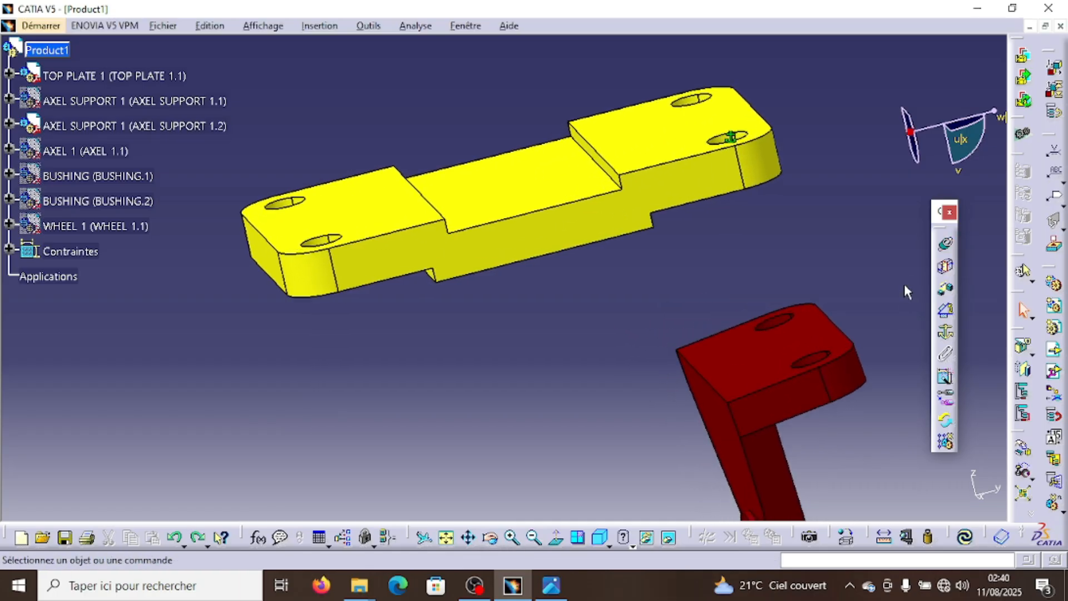
click(945, 247)
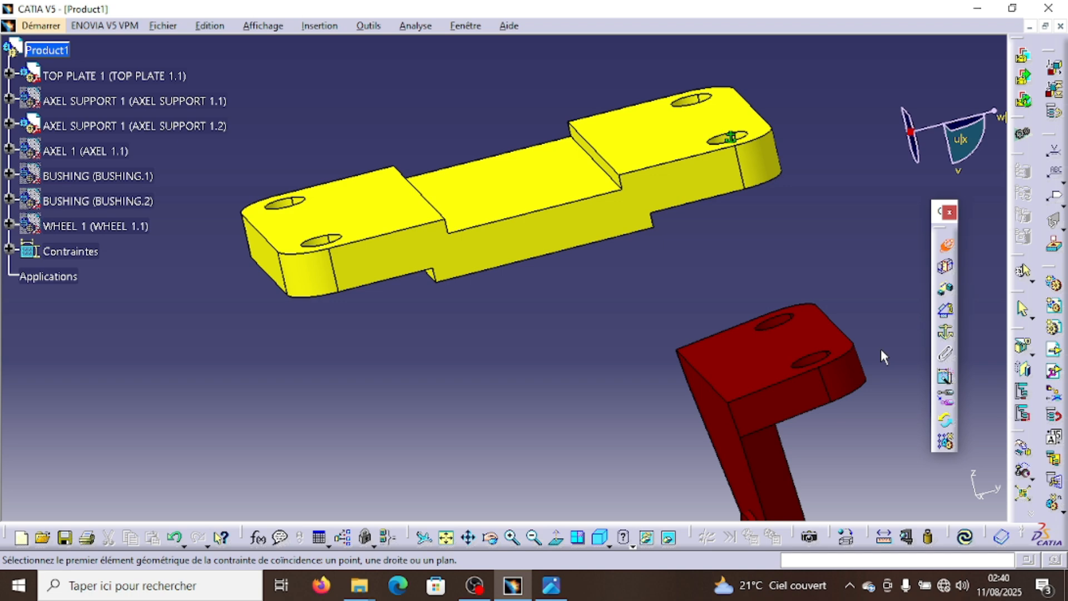
click(824, 363)
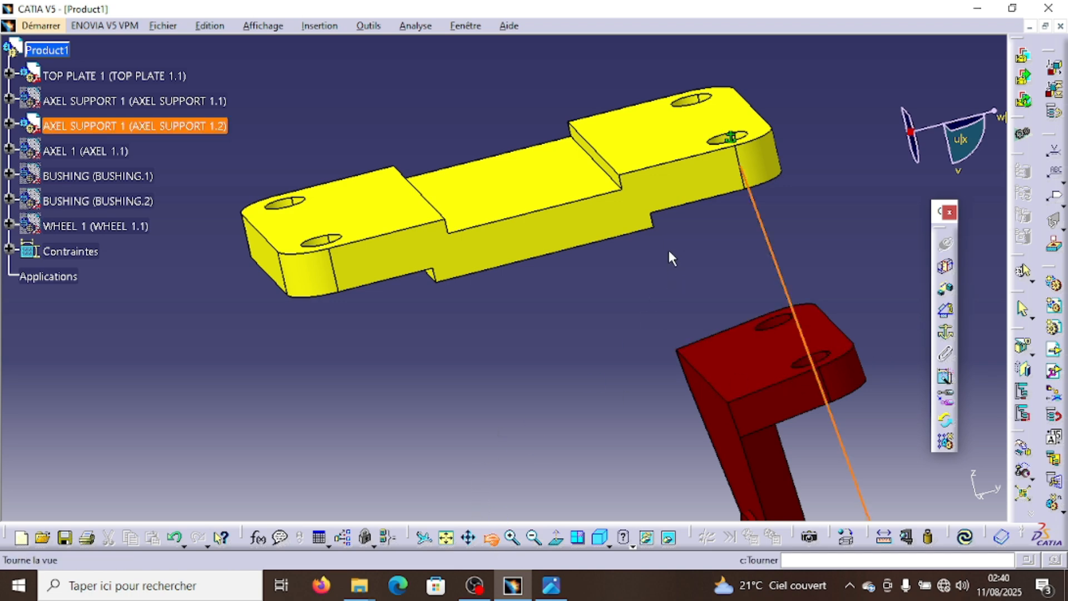
drag(667, 248, 648, 368)
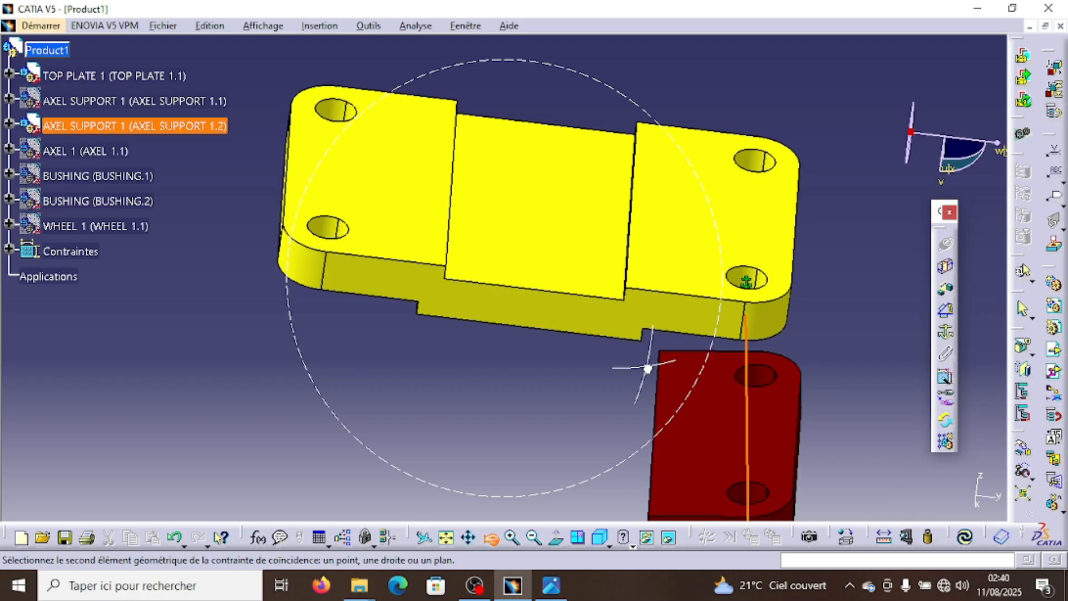
click(757, 276)
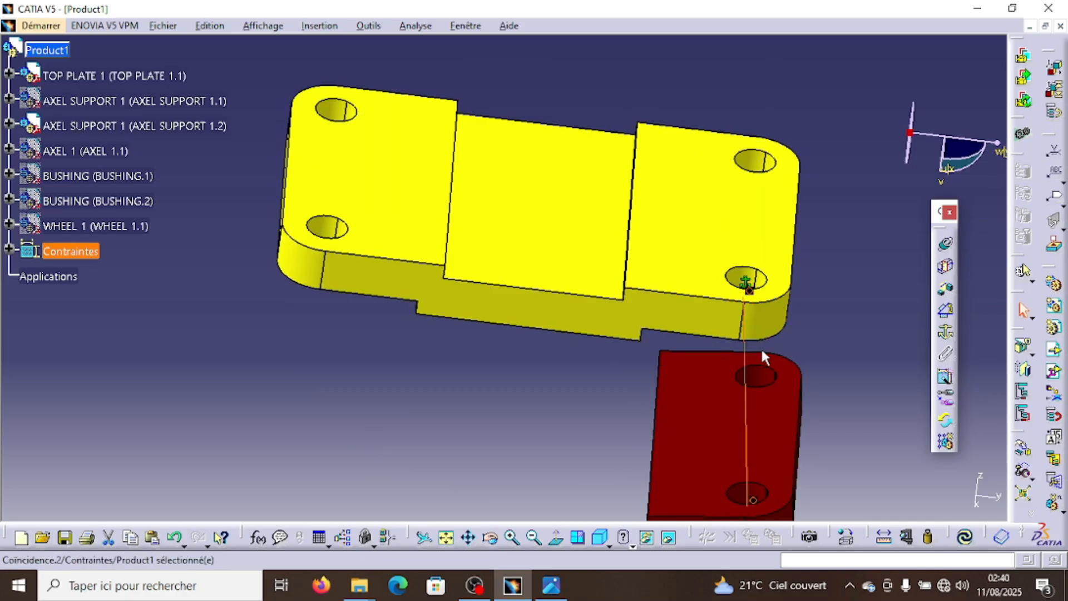
Update the assembly, then make AXEL SUPPORT 1.2's rear mounting hole axis coincident with the matching rear corner hole of the top plate
click(964, 536)
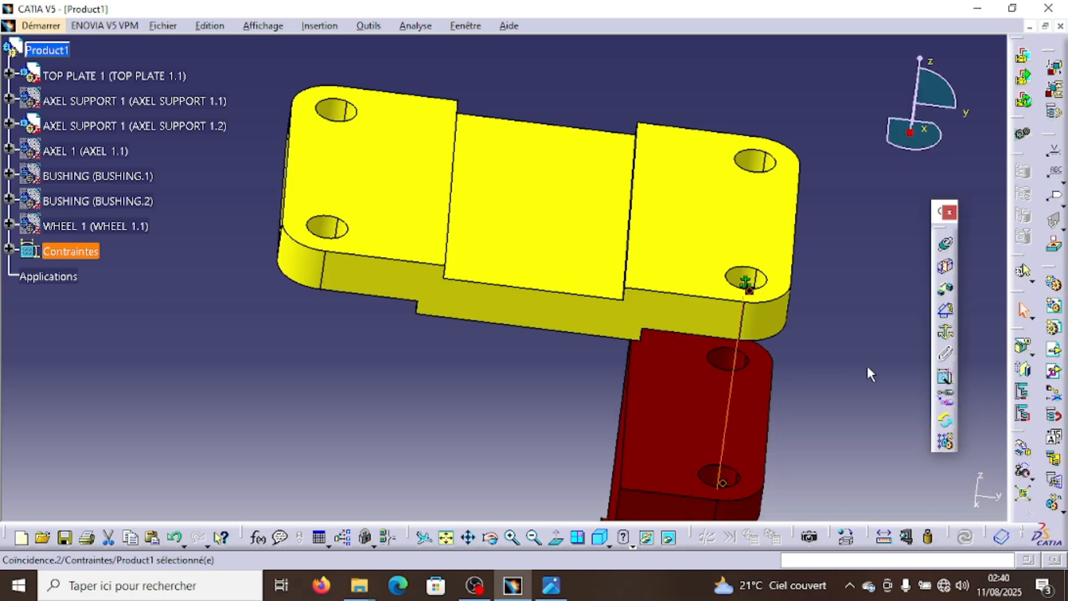
click(945, 243)
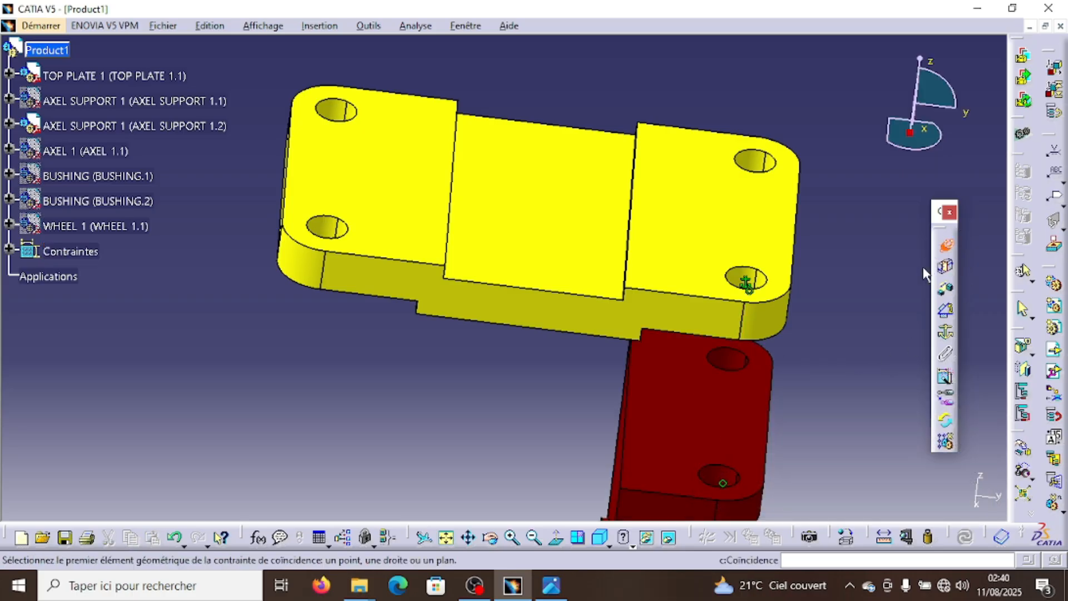
click(739, 363)
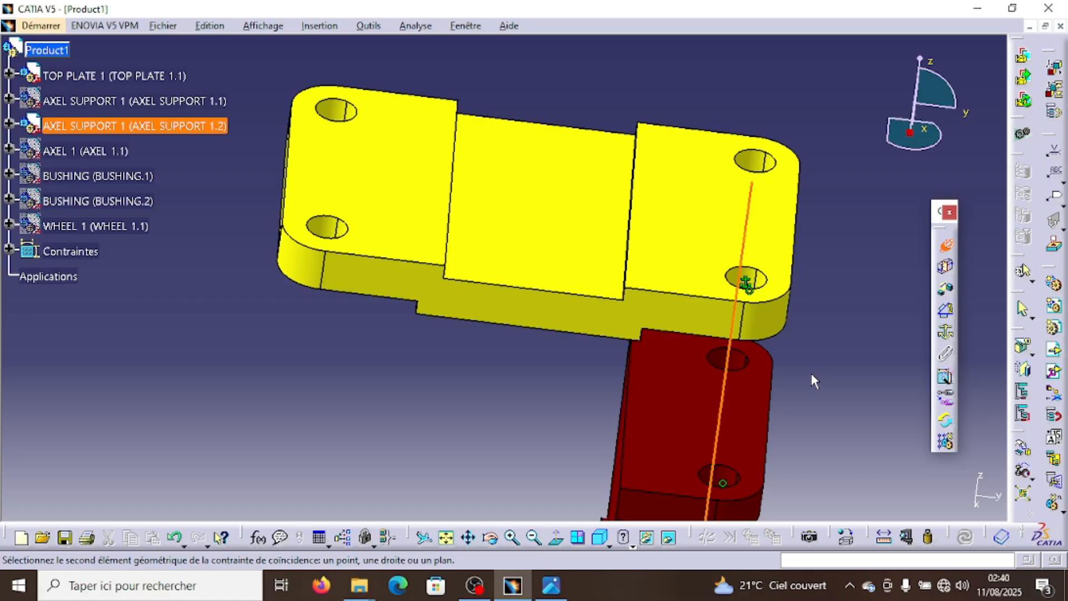
click(766, 162)
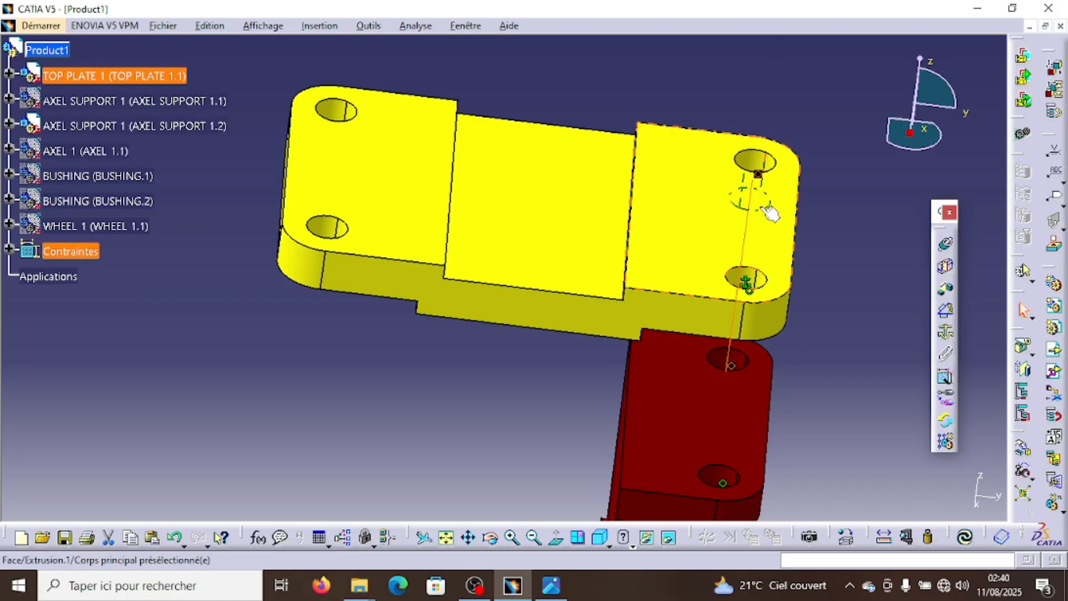
click(964, 537)
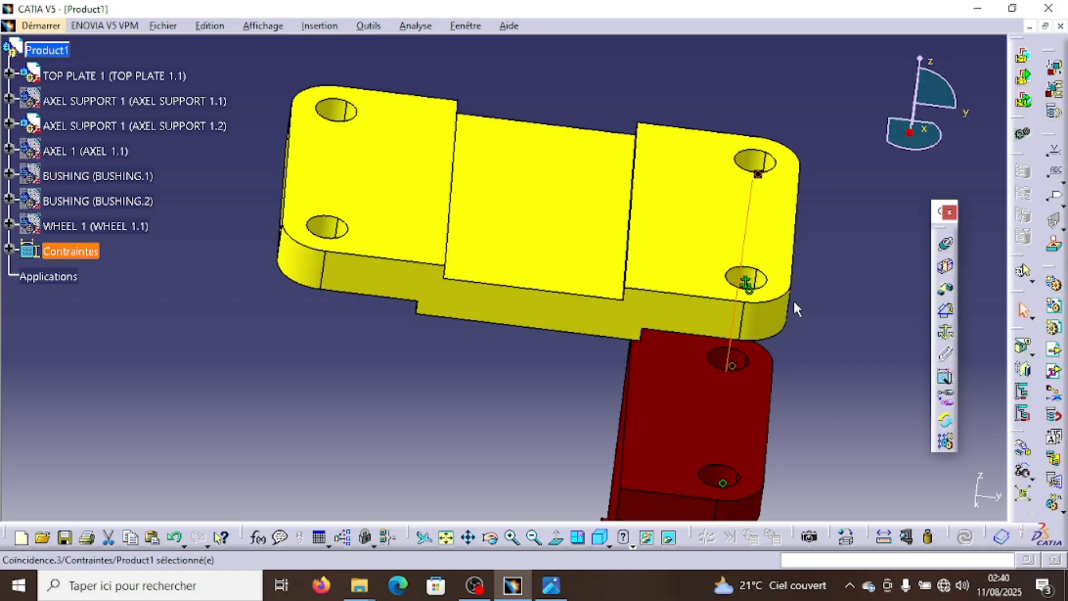
Add a surface contact constraint between AXEL SUPPORT 1.2's upper mounting face and the top plate's recessed underside above it, and update the assembly
click(946, 267)
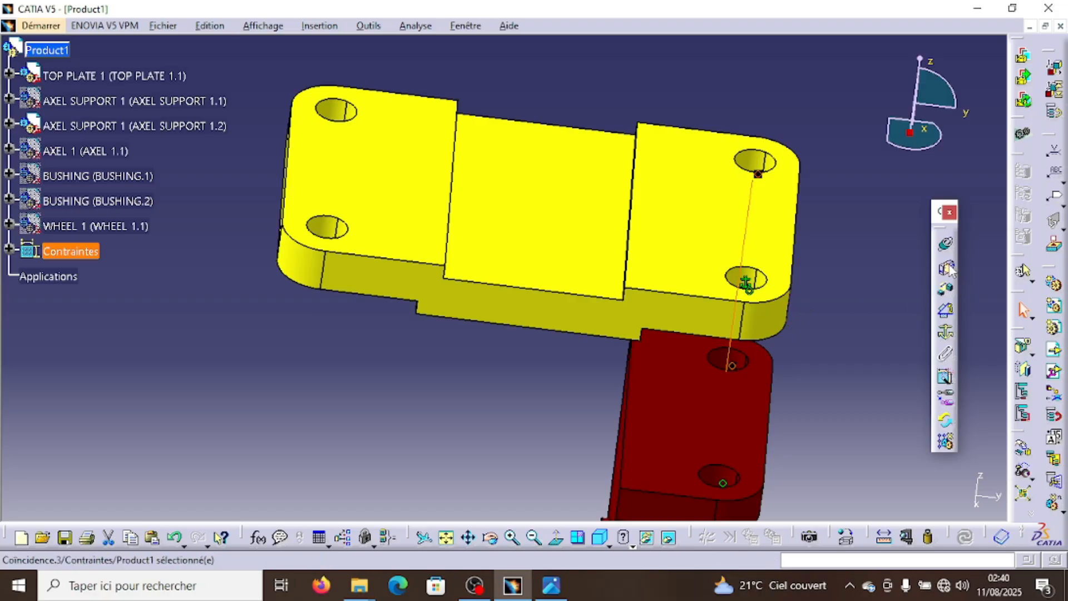
click(727, 424)
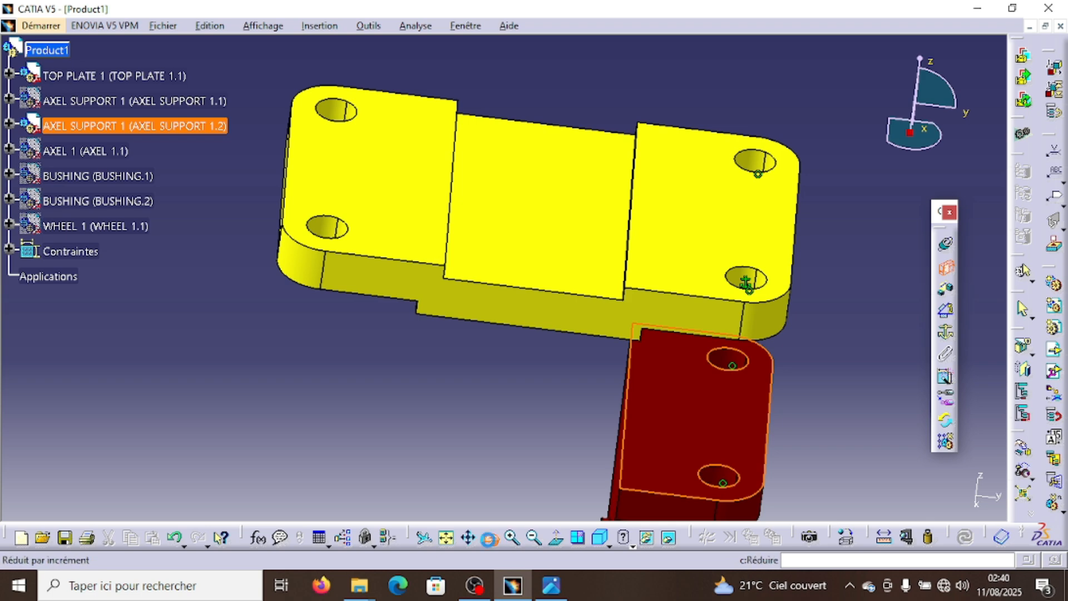
middle_drag(645, 310, 525, 119)
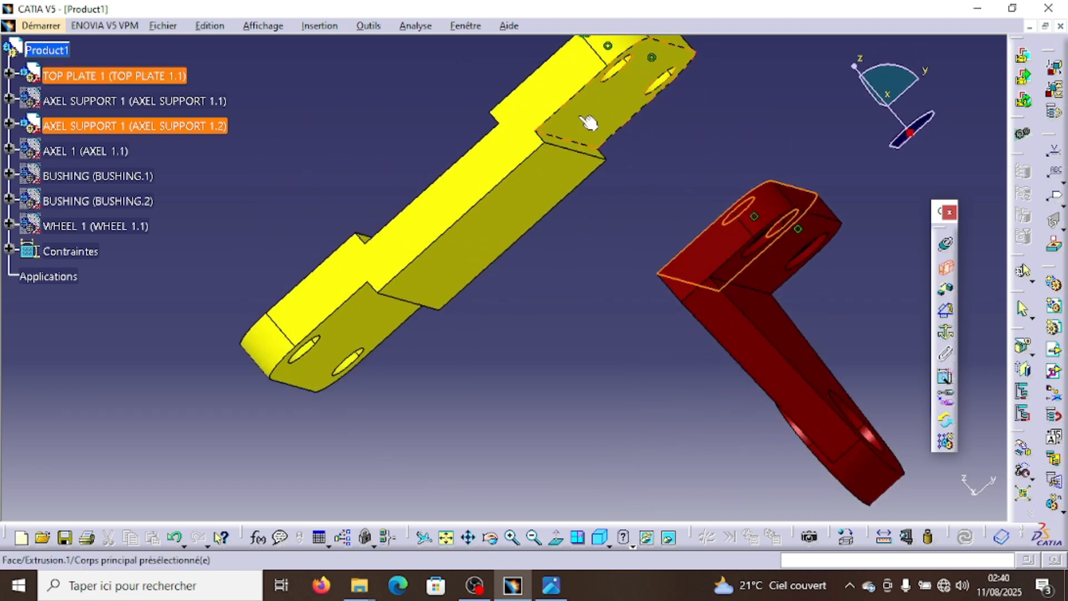
click(601, 117)
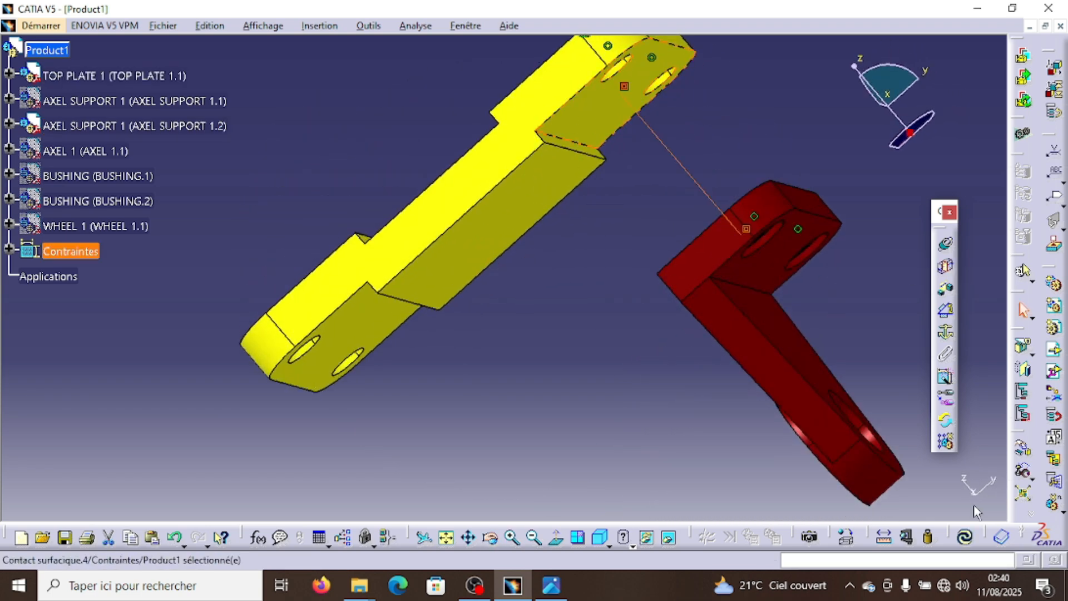
click(964, 537)
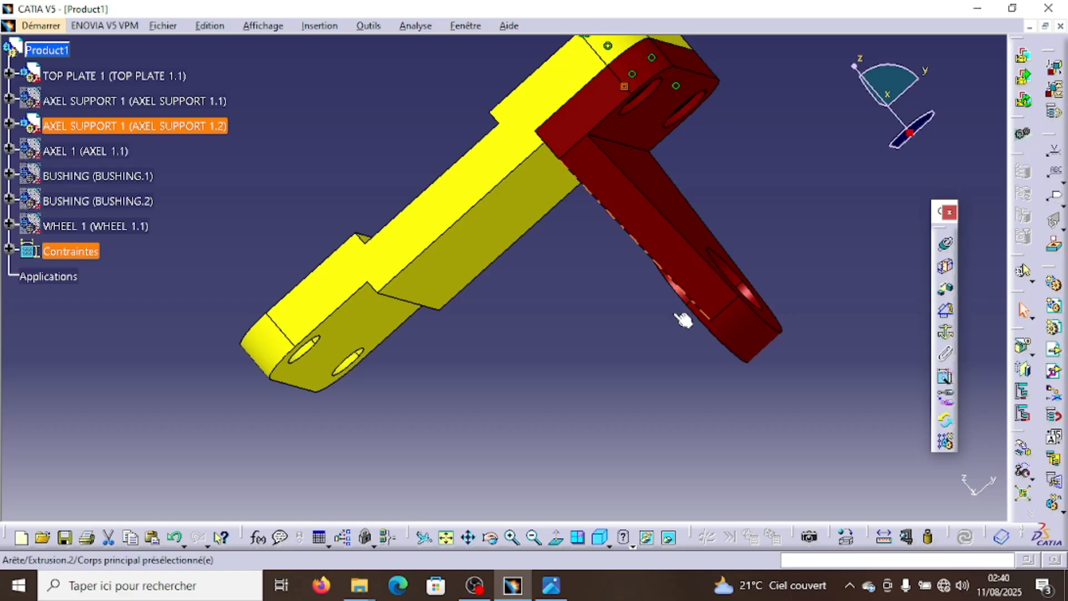
Restore the isometric view and show the hidden AXEL SUPPORT 1.1
click(596, 545)
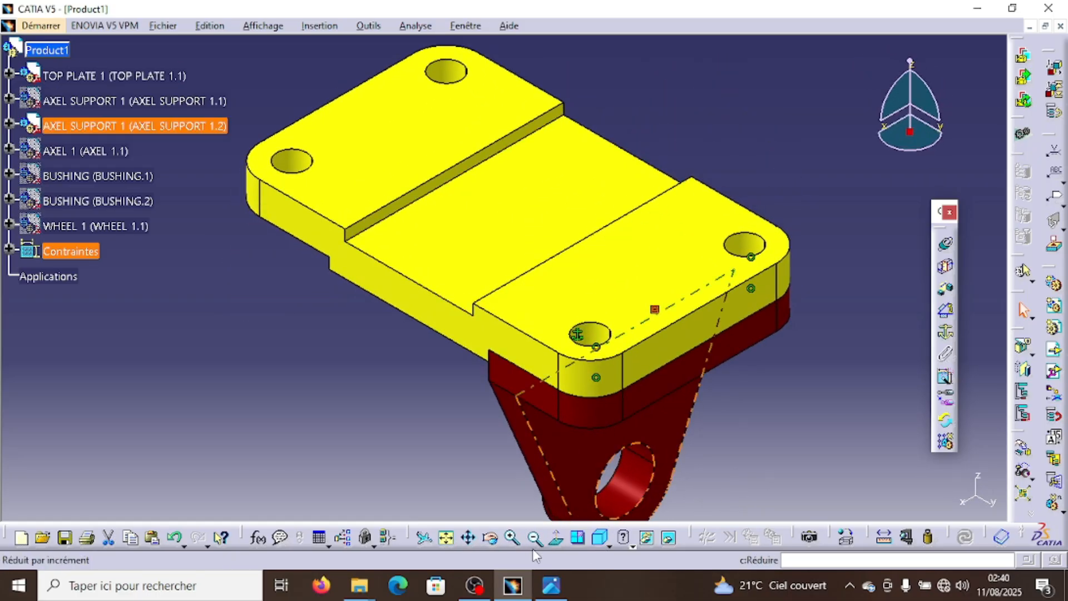
click(533, 538)
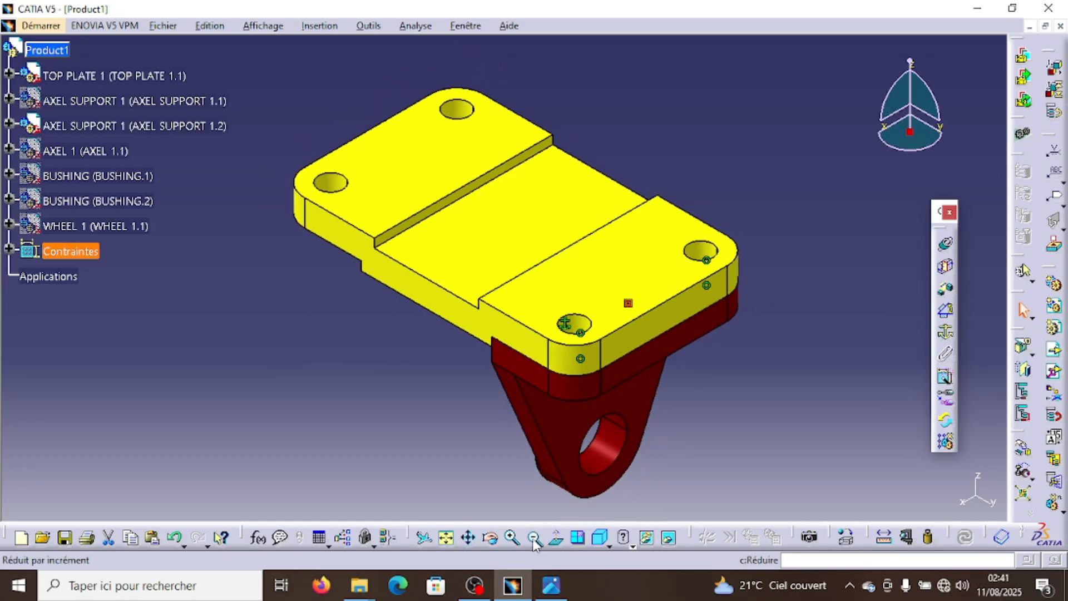
right_click(109, 105)
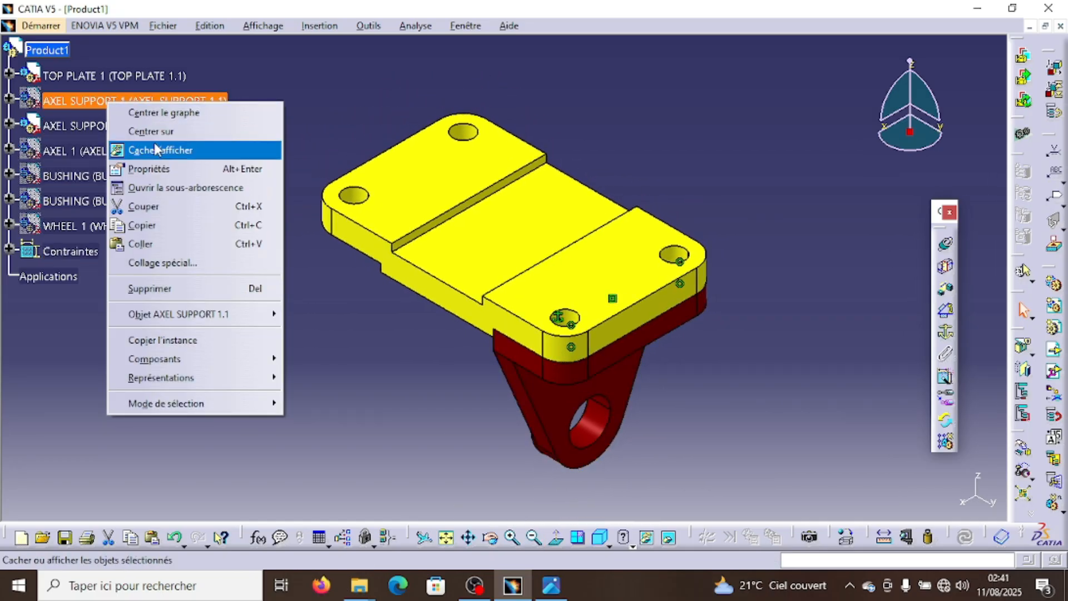
click(166, 150)
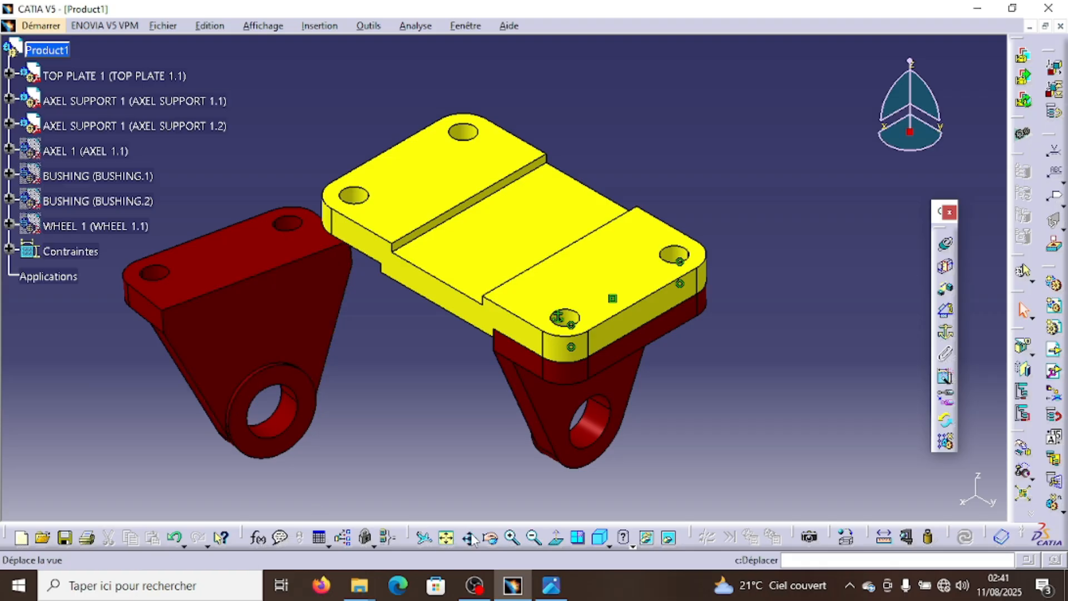
Make AXEL SUPPORT 1.1's front mounting hole axis coincident with the front hole at the top plate's free end, and update the assembly
click(489, 538)
drag(500, 456, 610, 396)
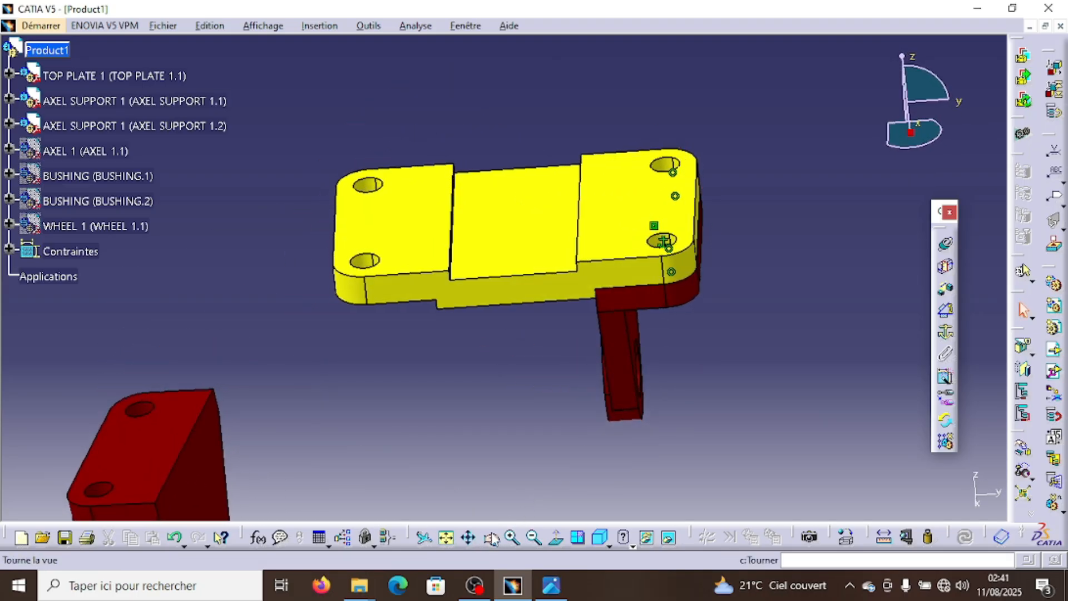
click(470, 537)
drag(528, 456, 626, 428)
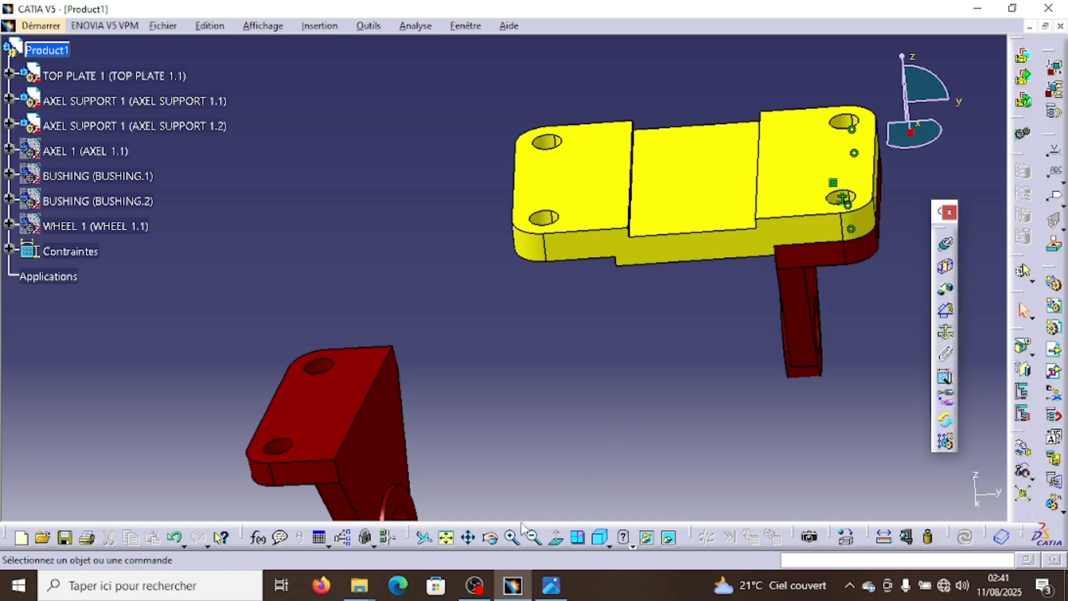
click(511, 537)
drag(470, 538, 506, 391)
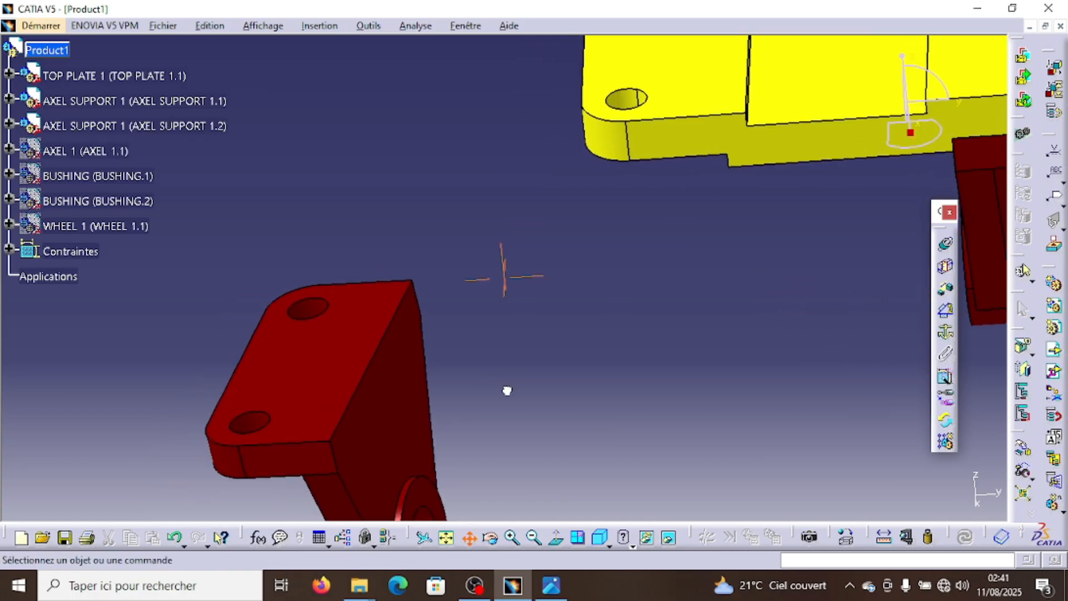
click(947, 247)
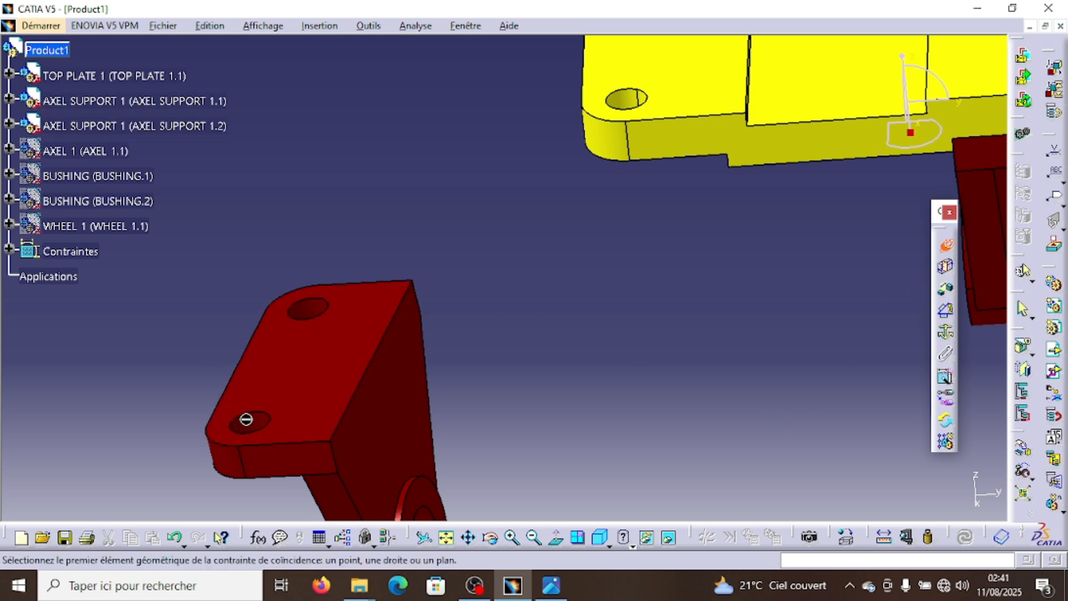
click(253, 421)
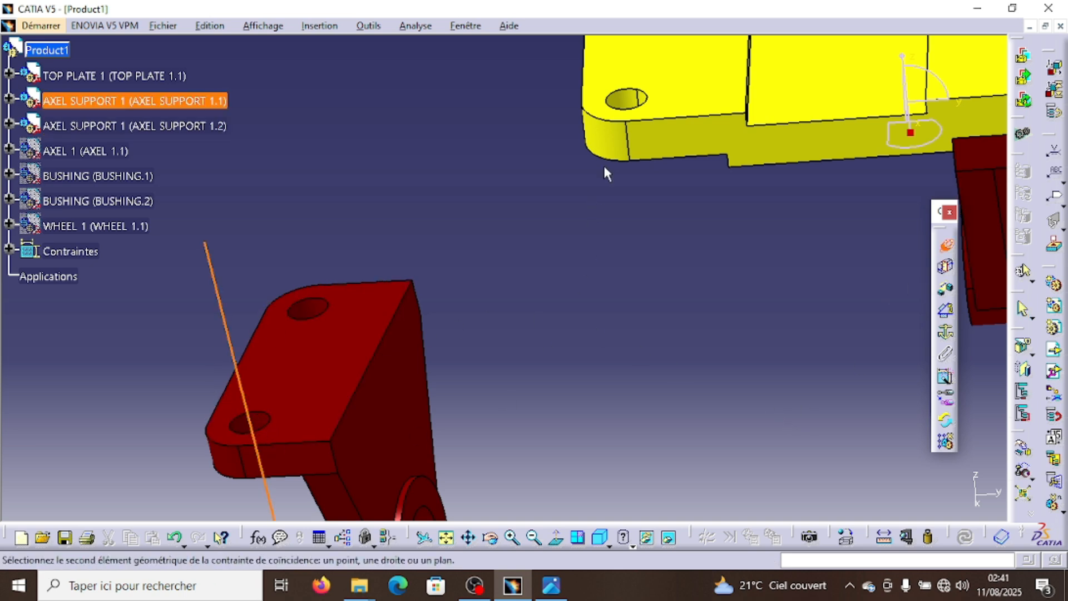
click(634, 100)
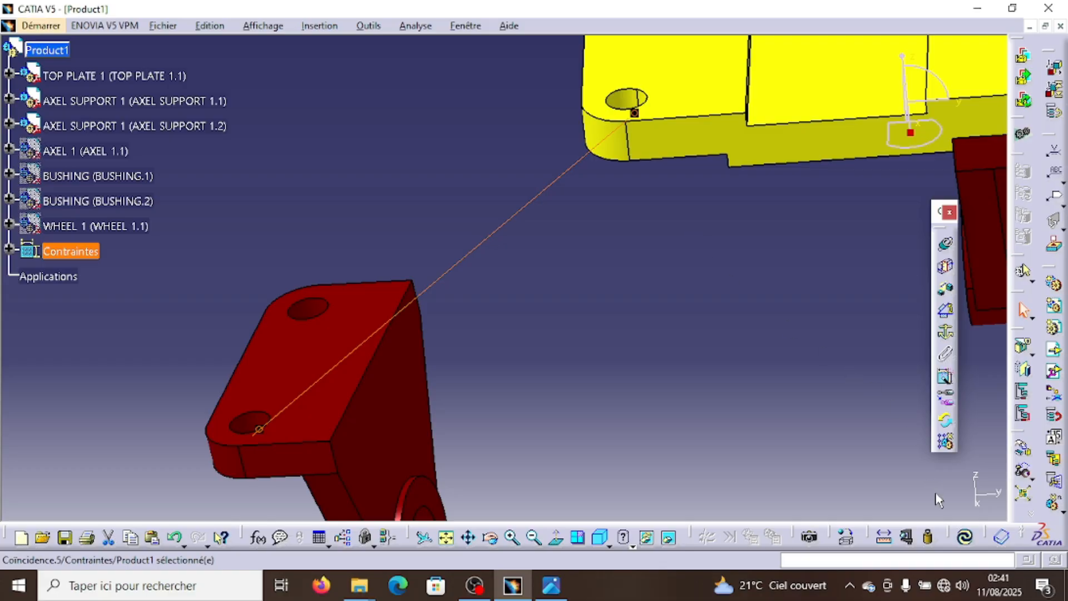
click(967, 538)
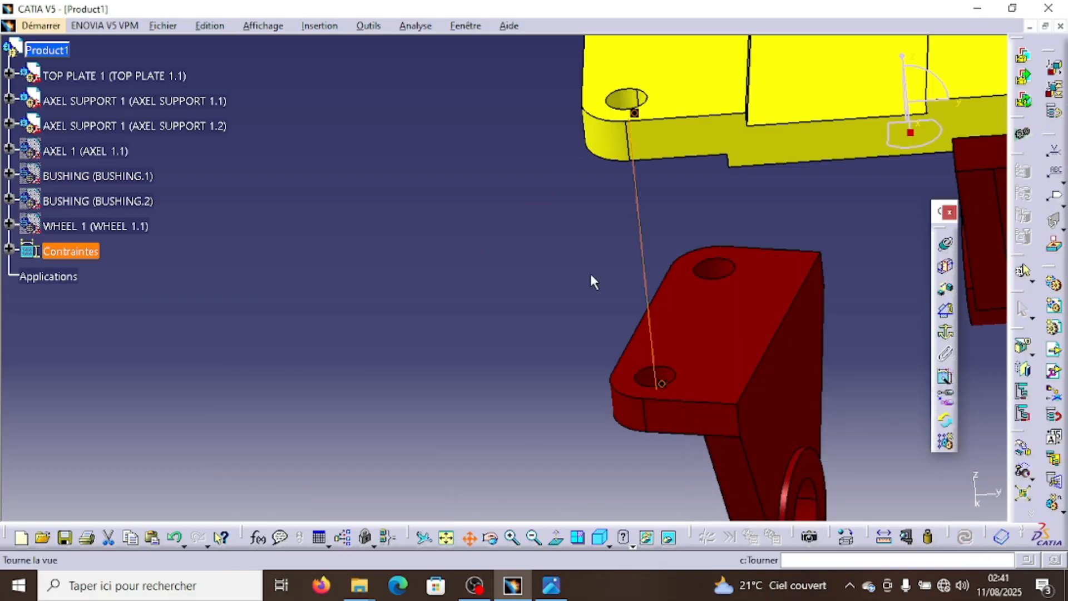
Make AXEL SUPPORT 1.1's rear mounting hole axis coincident with the rear hole at the same end of the top plate, and update
middle_drag(589, 273, 556, 385)
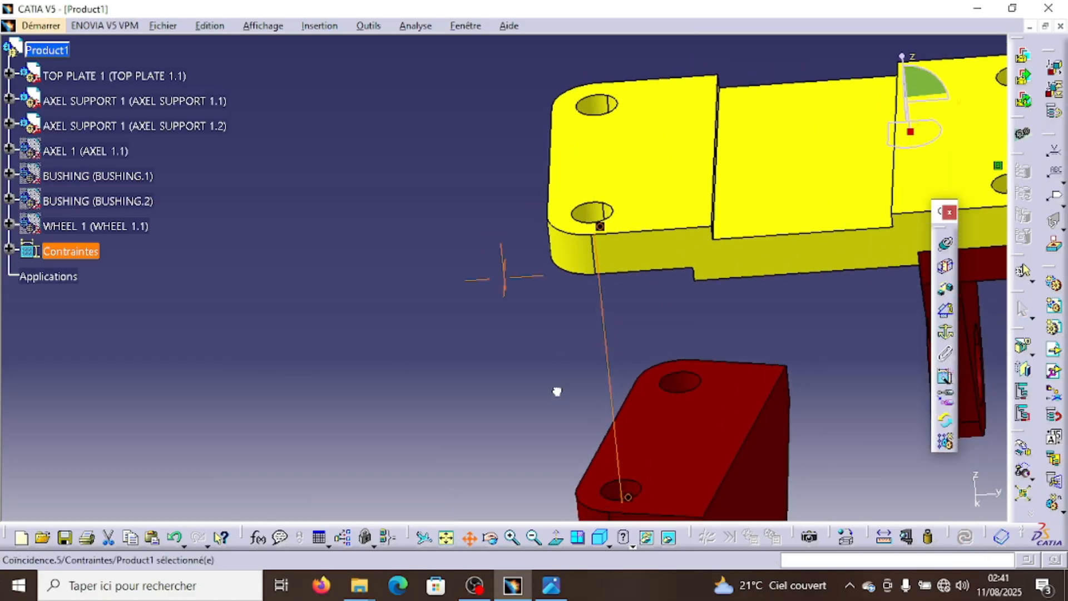
click(948, 247)
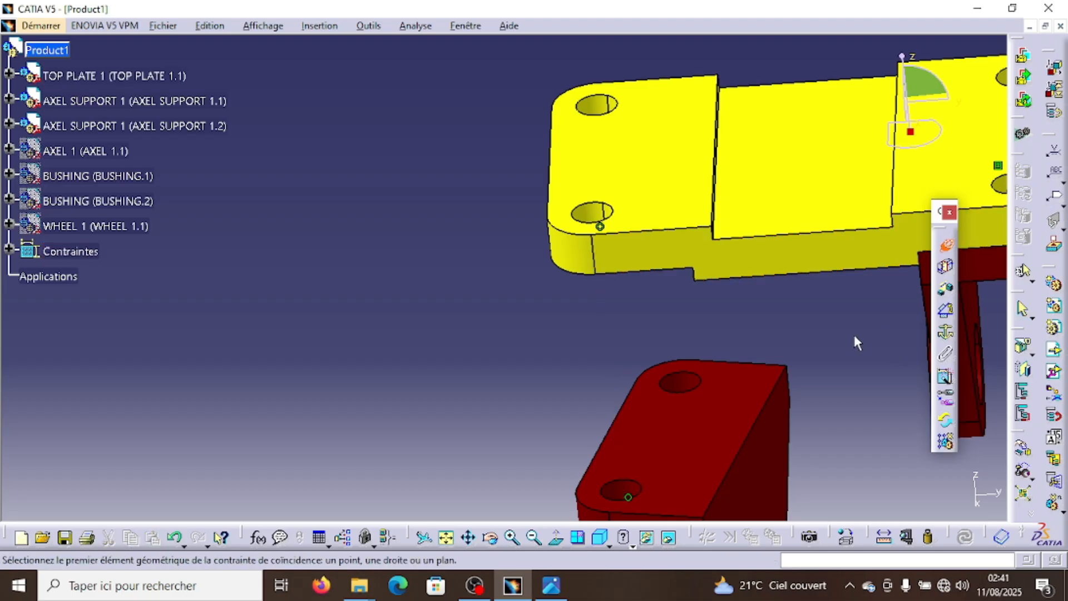
click(696, 388)
click(606, 108)
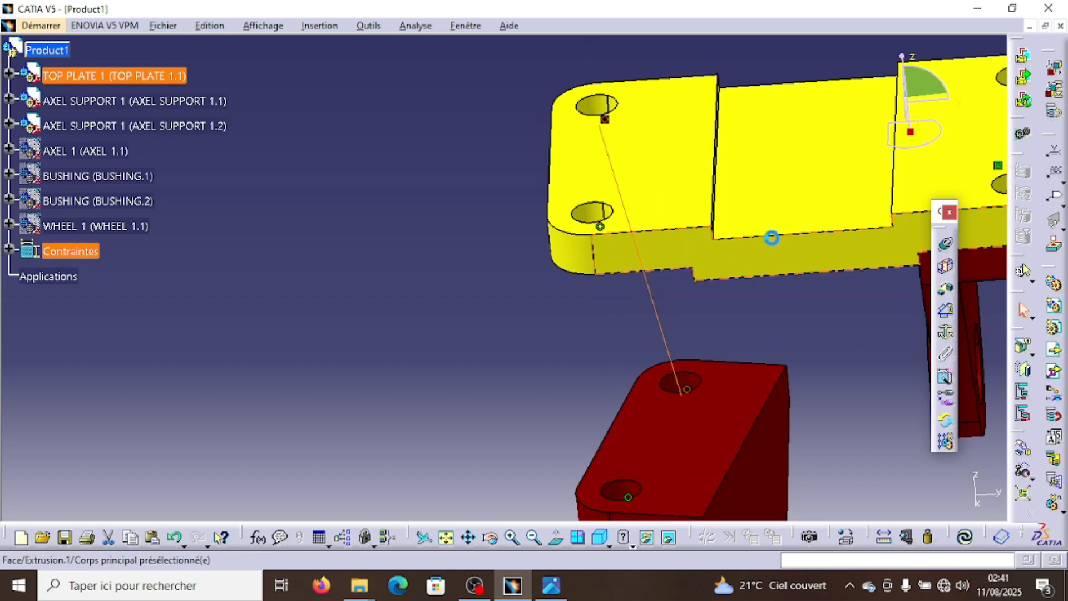
click(965, 537)
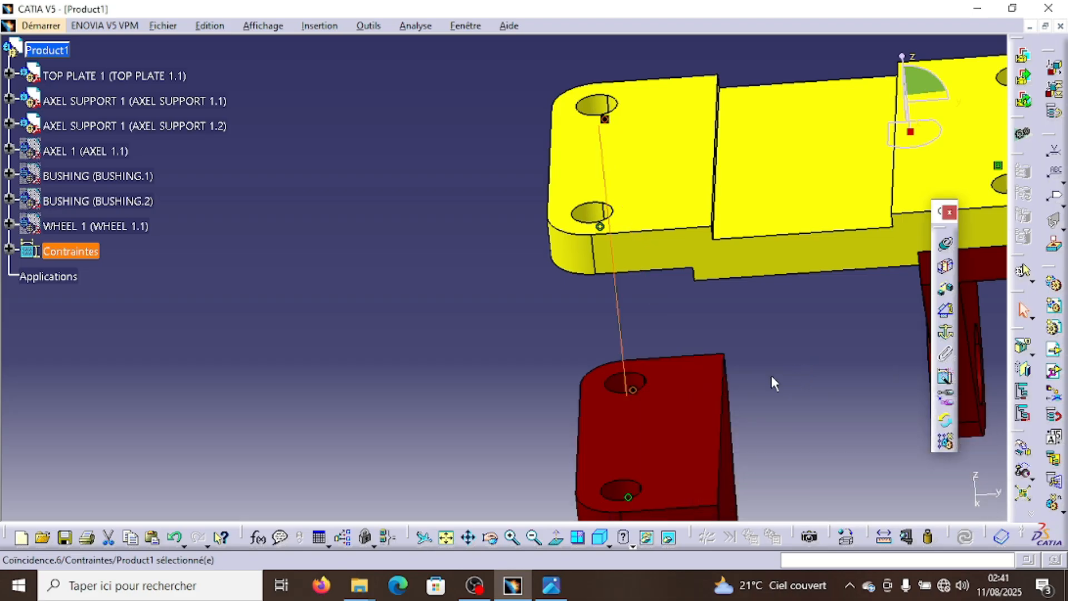
Add a surface contact constraint between AXEL SUPPORT 1.1's upper mounting face and the top plate's matching underside face, and update the assembly
click(945, 269)
click(703, 382)
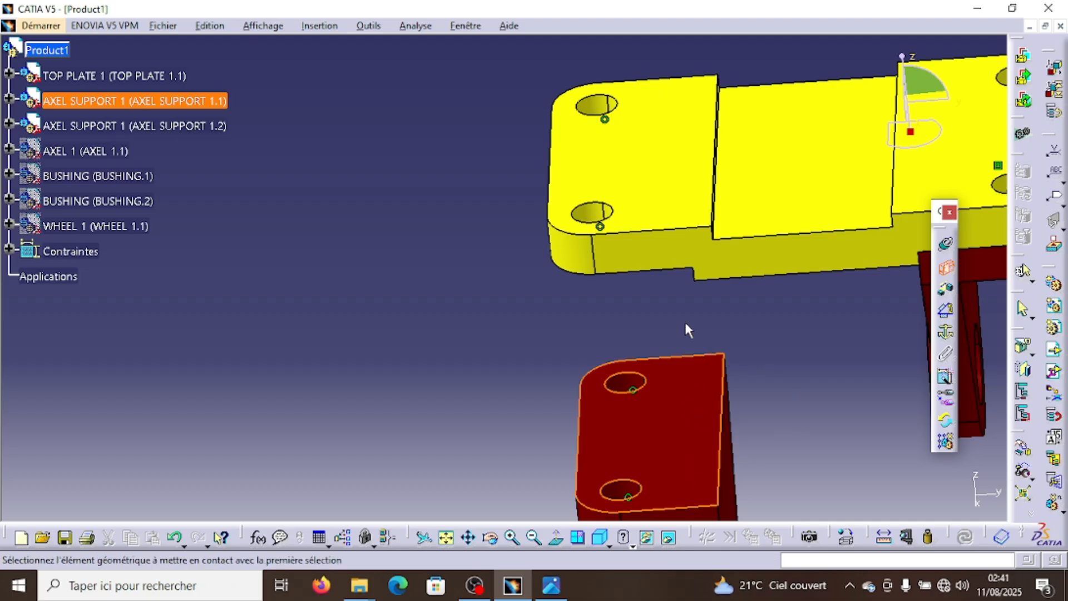
middle_drag(610, 320, 562, 144)
click(574, 144)
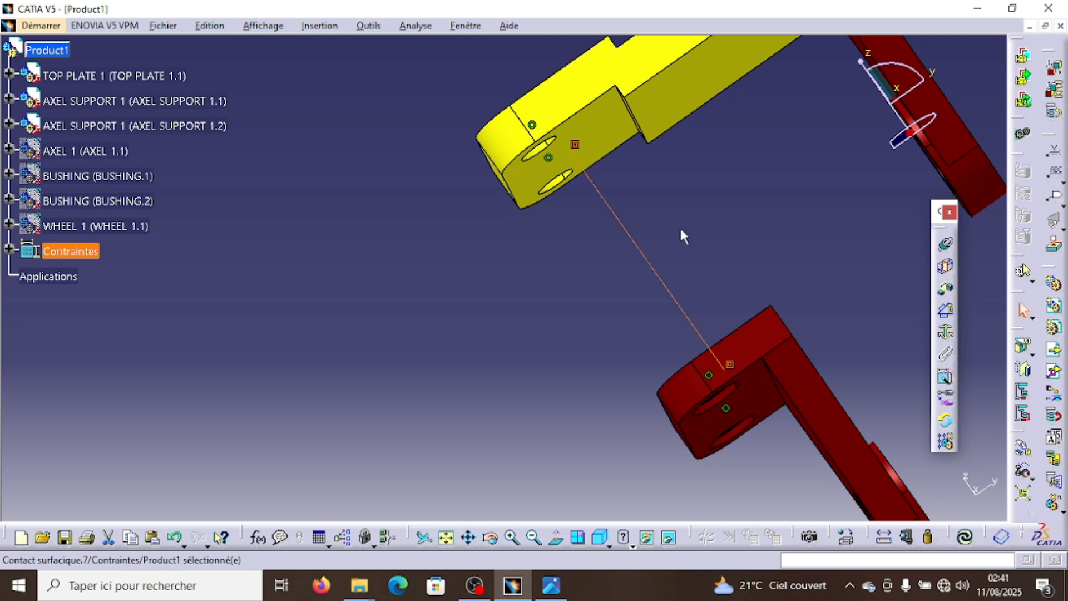
click(965, 537)
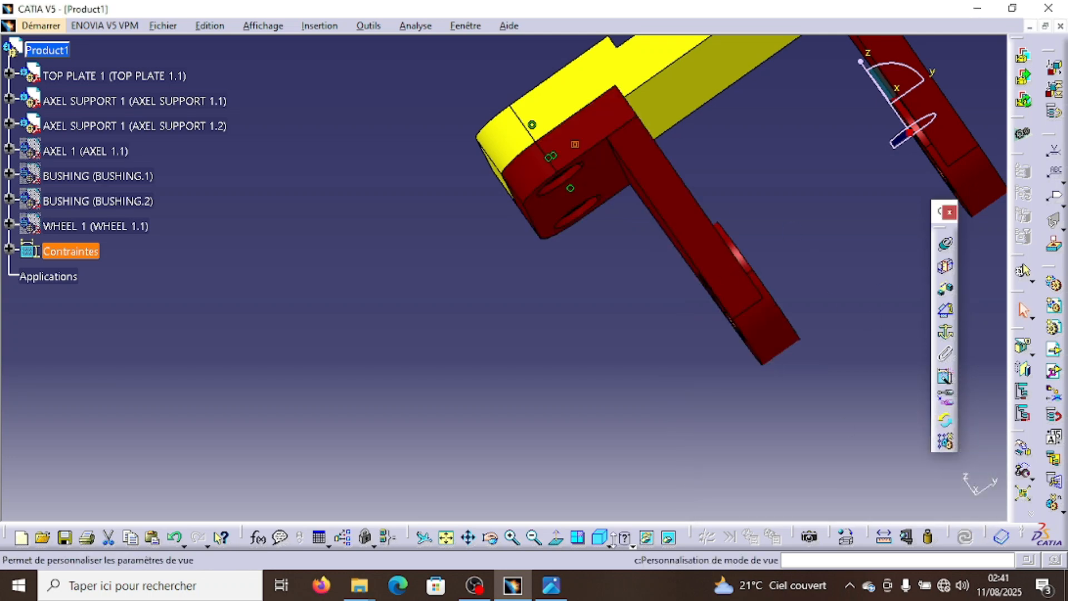
Restore the isometric view with both axle supports in sight and show the hidden BUSHING.2
click(600, 537)
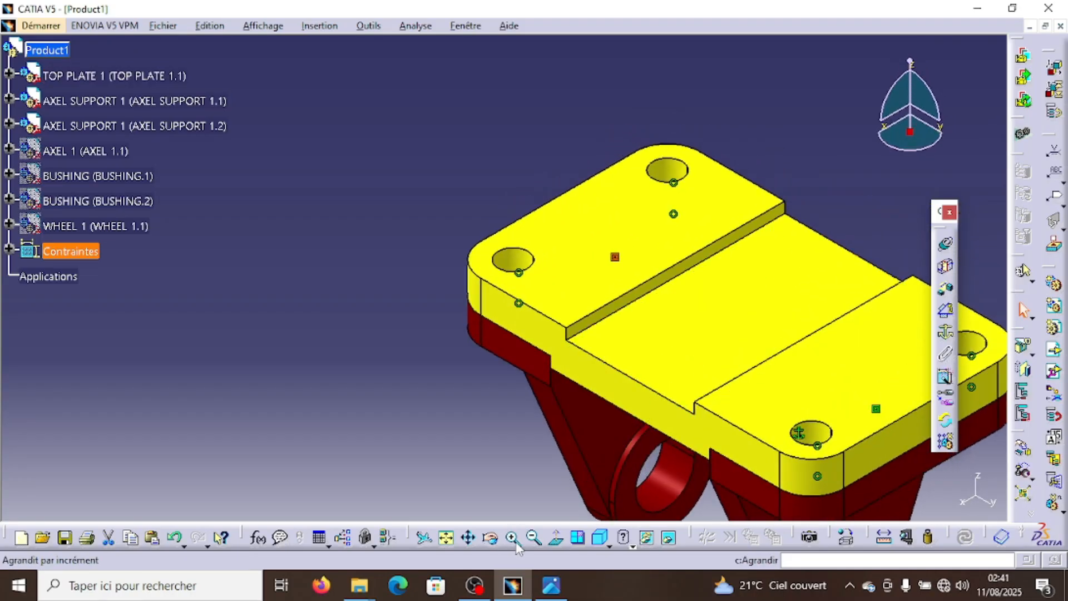
drag(583, 483, 477, 358)
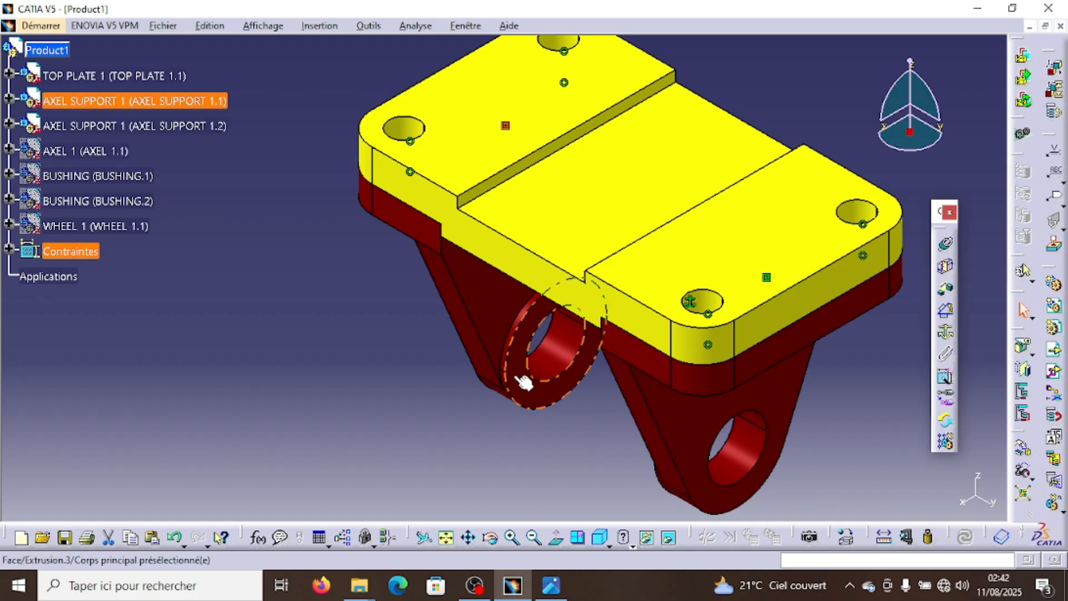
right_click(95, 204)
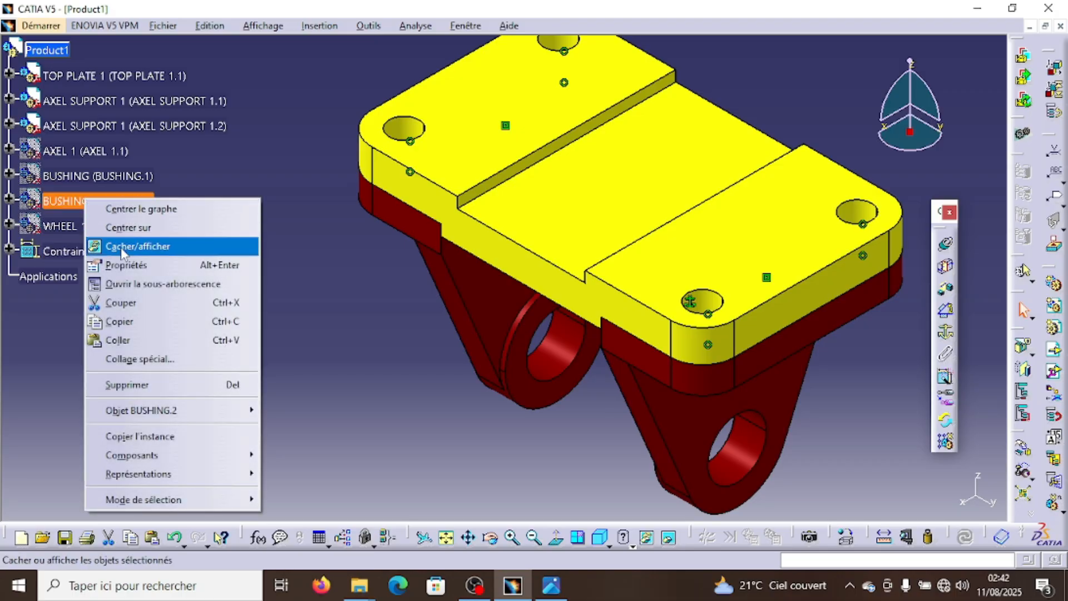
click(146, 245)
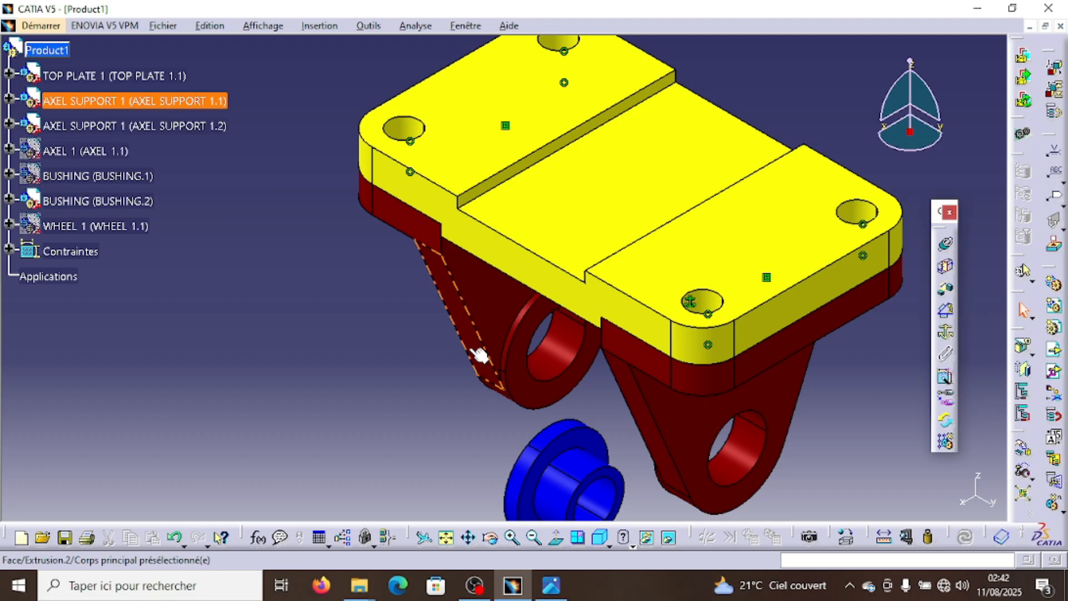
Add a coincidence constraint between the axis of BUSHING.2 and the large axle hole of AXEL SUPPORT 1.2
click(533, 537)
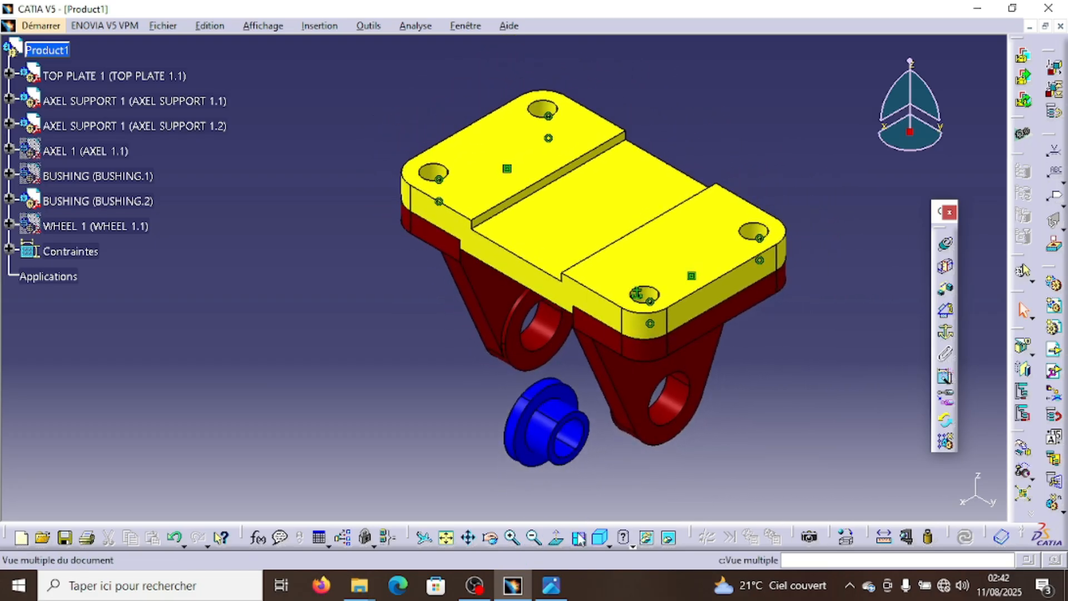
click(947, 247)
click(580, 450)
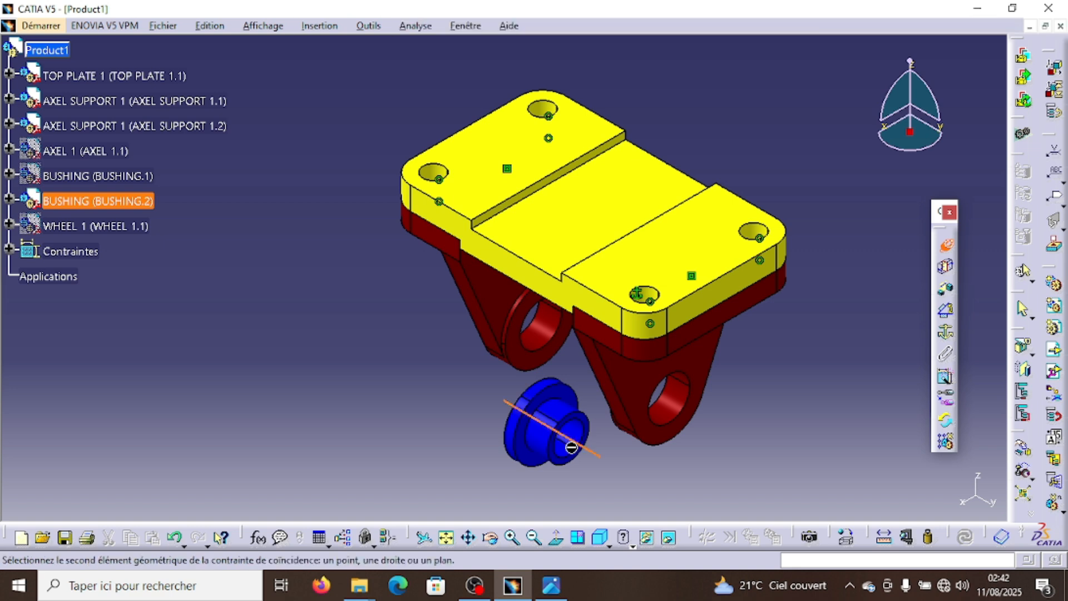
click(686, 404)
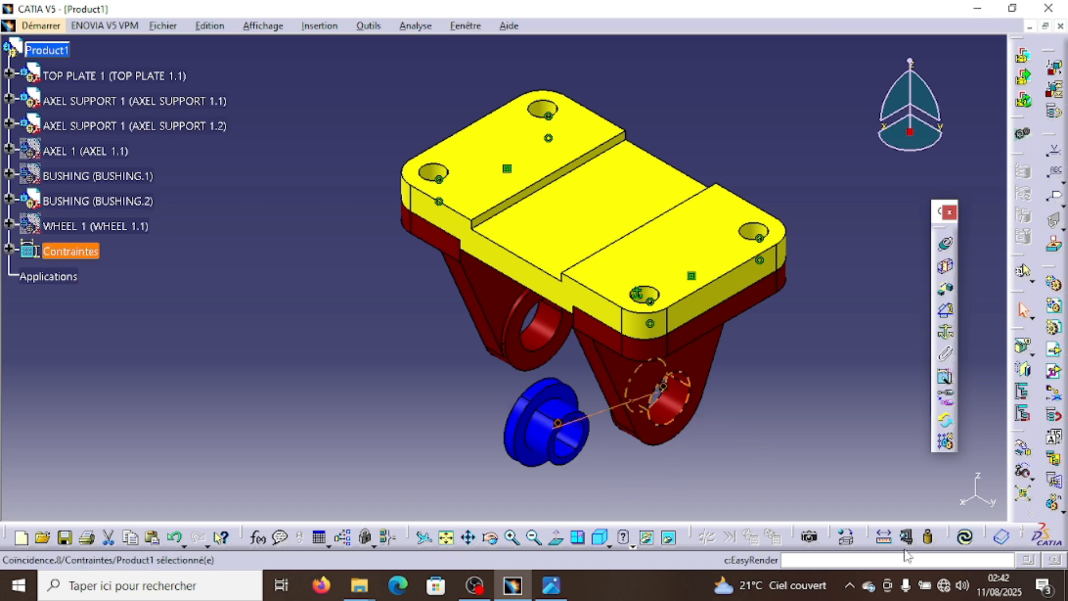
Add a surface contact constraint between BUSHING.2's flange face and the inner face of AXEL SUPPORT 1.2's axle boss, and update the assembly
click(965, 536)
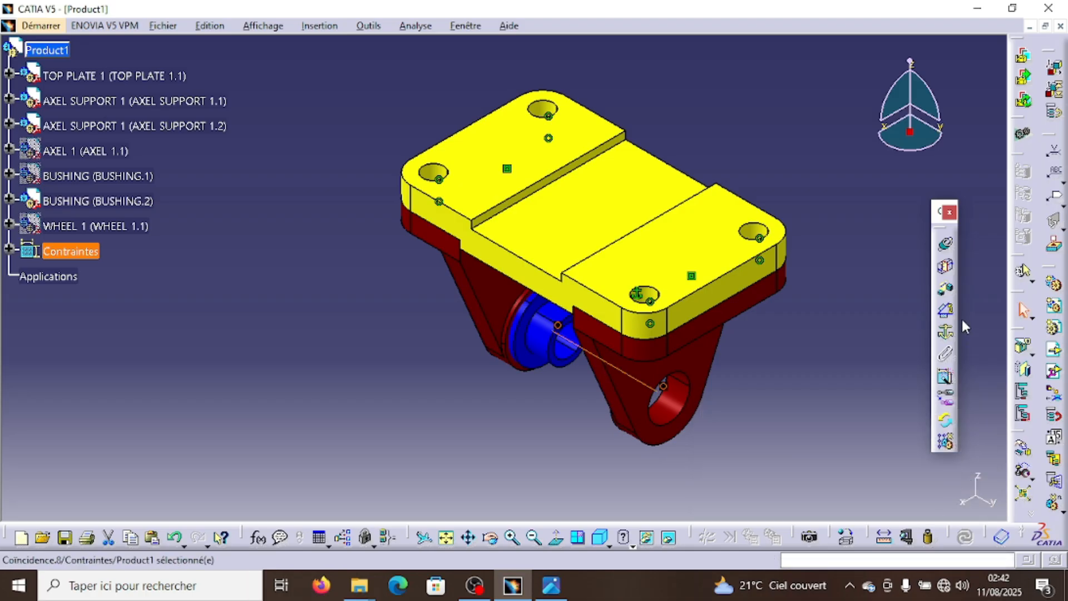
click(945, 267)
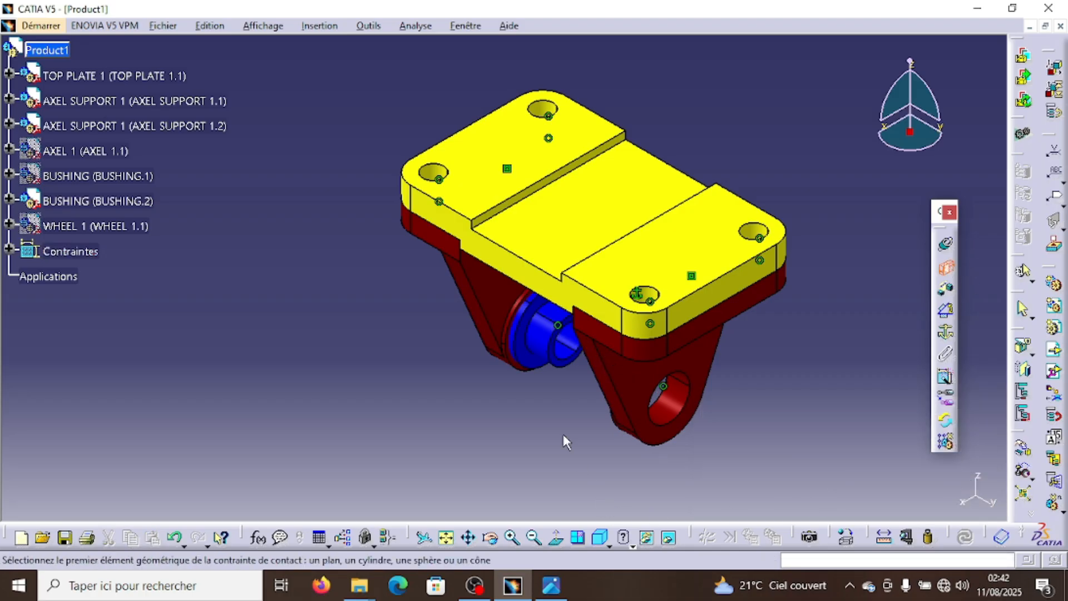
click(537, 323)
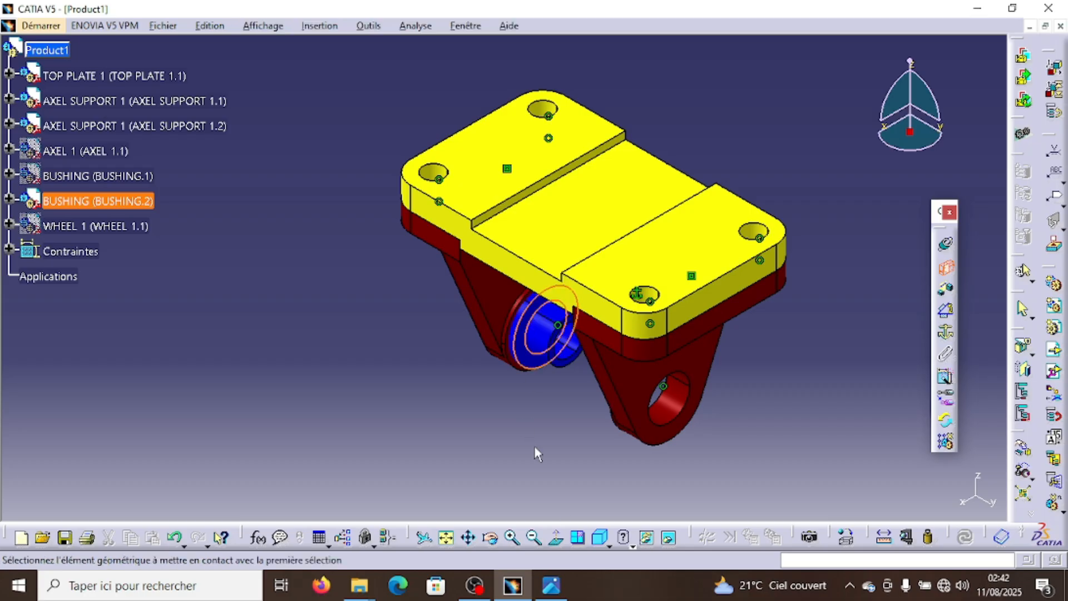
middle_drag(534, 445, 711, 367)
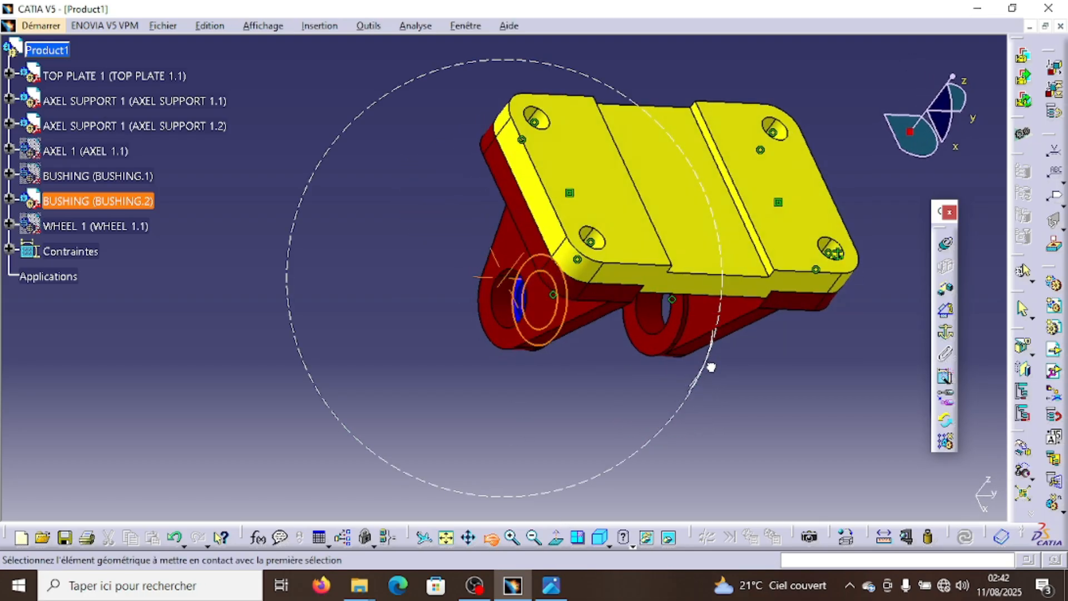
click(666, 349)
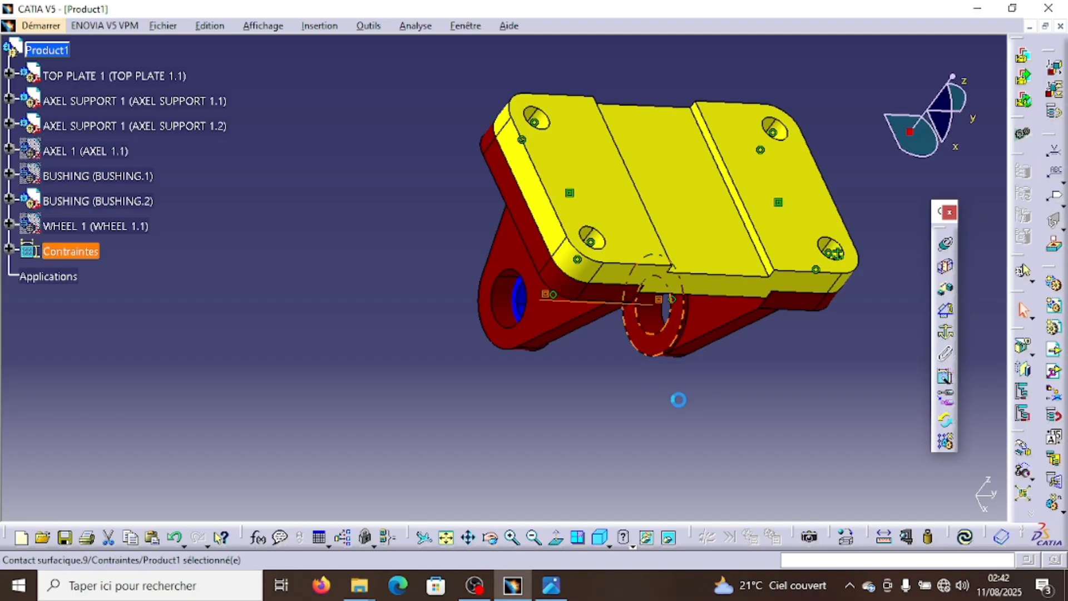
click(965, 536)
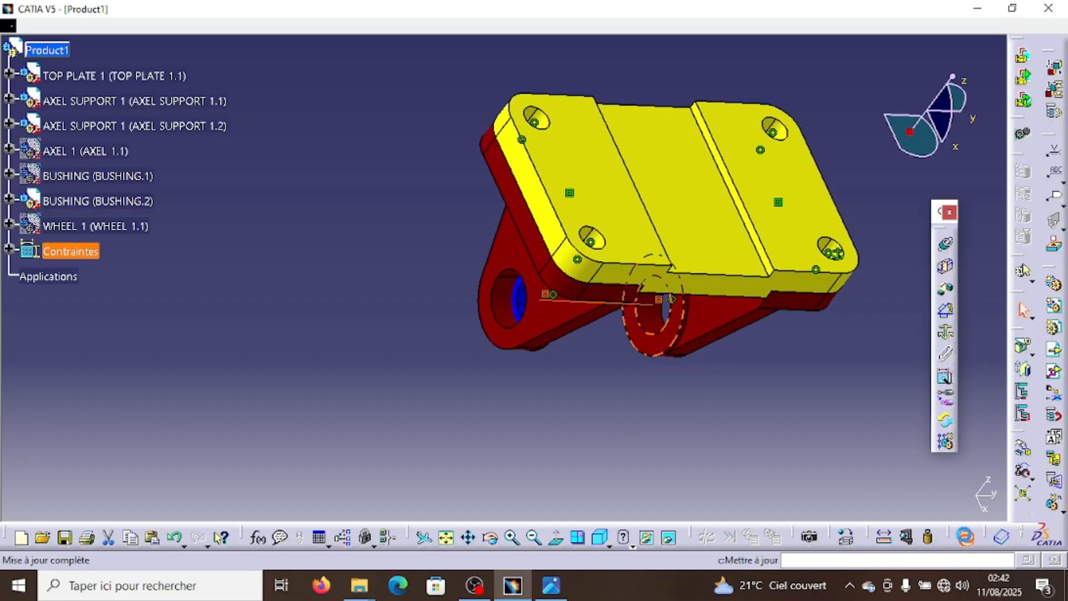
click(529, 283)
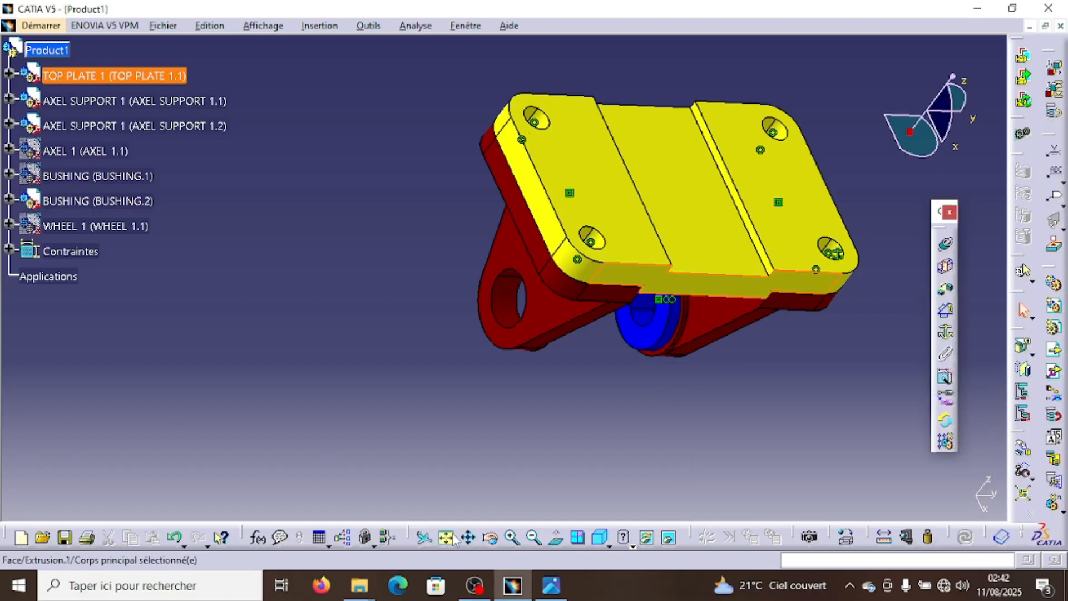
click(582, 446)
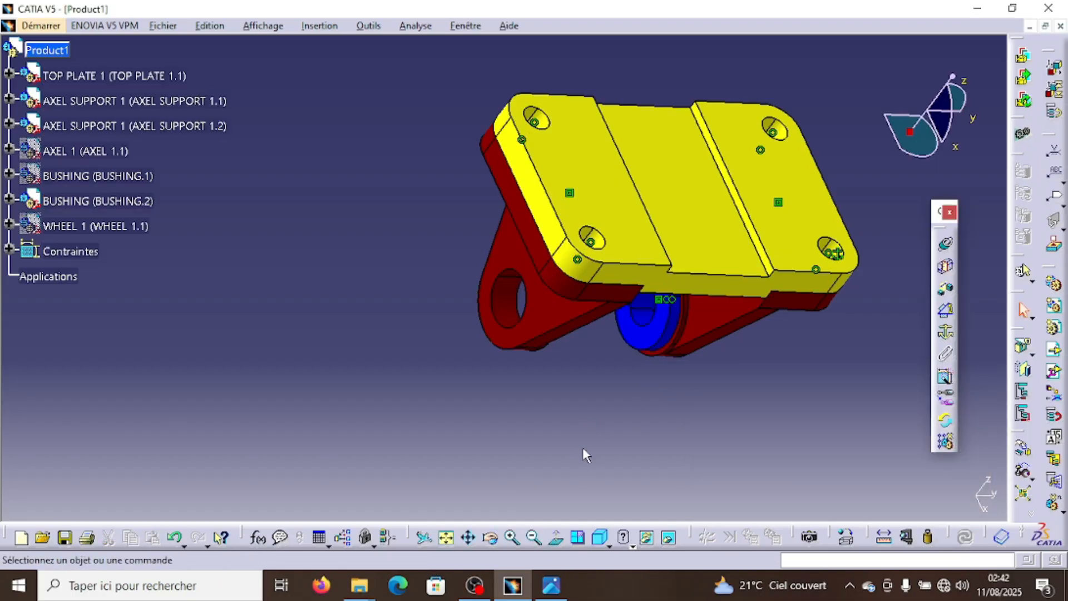
Show the hidden BUSHING.1 with the empty axle hole of AXEL SUPPORT 1.1 in sight
click(491, 538)
drag(640, 400, 436, 254)
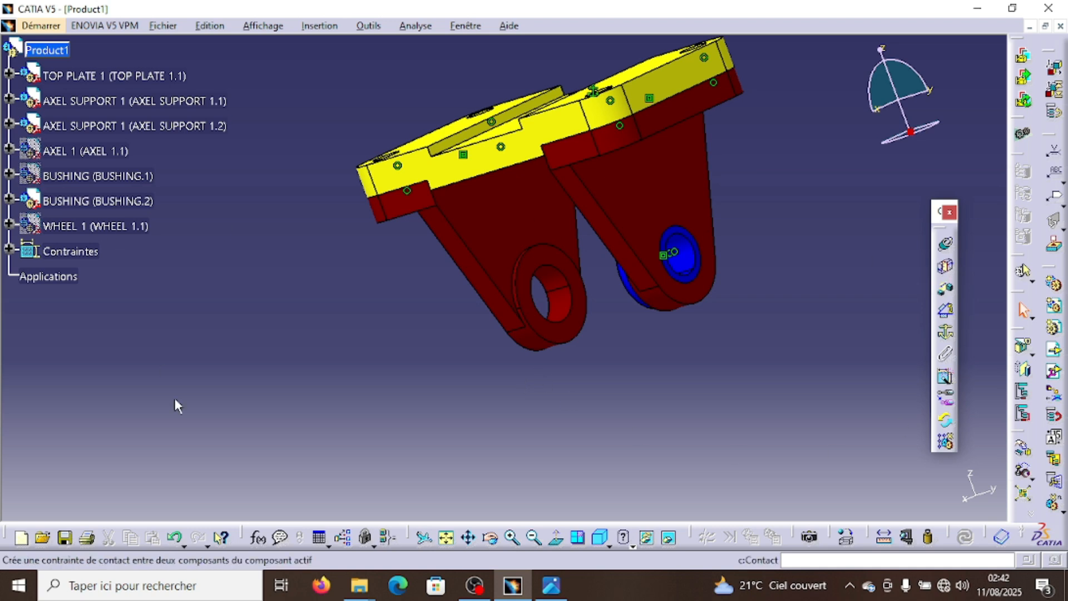
right_click(76, 177)
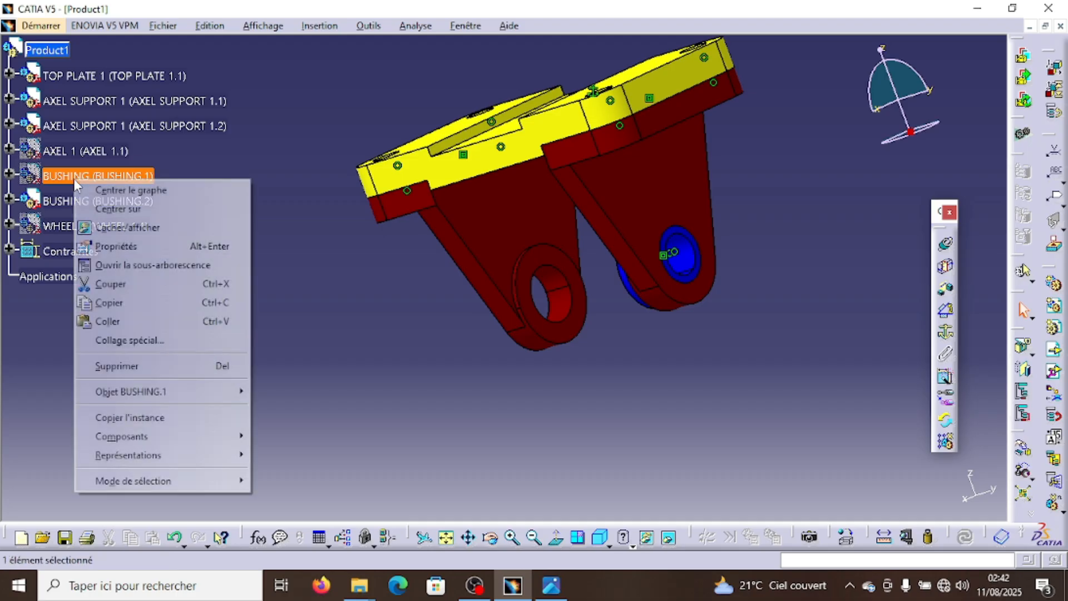
click(117, 227)
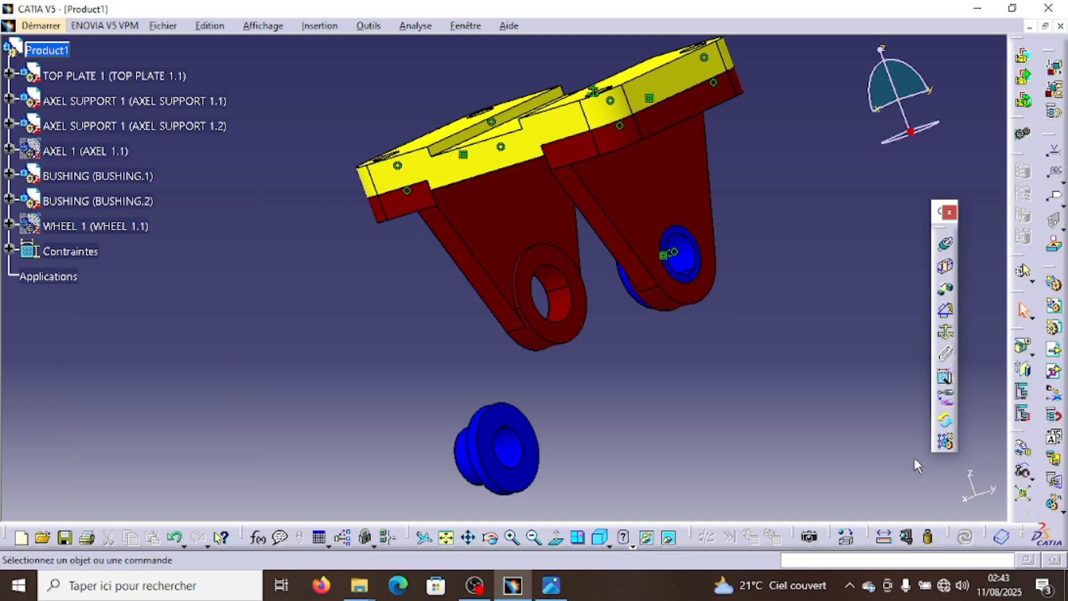
Make the axis of BUSHING.1 coincident with the large axle hole axis of AXEL SUPPORT 1.1, and update the assembly
click(944, 243)
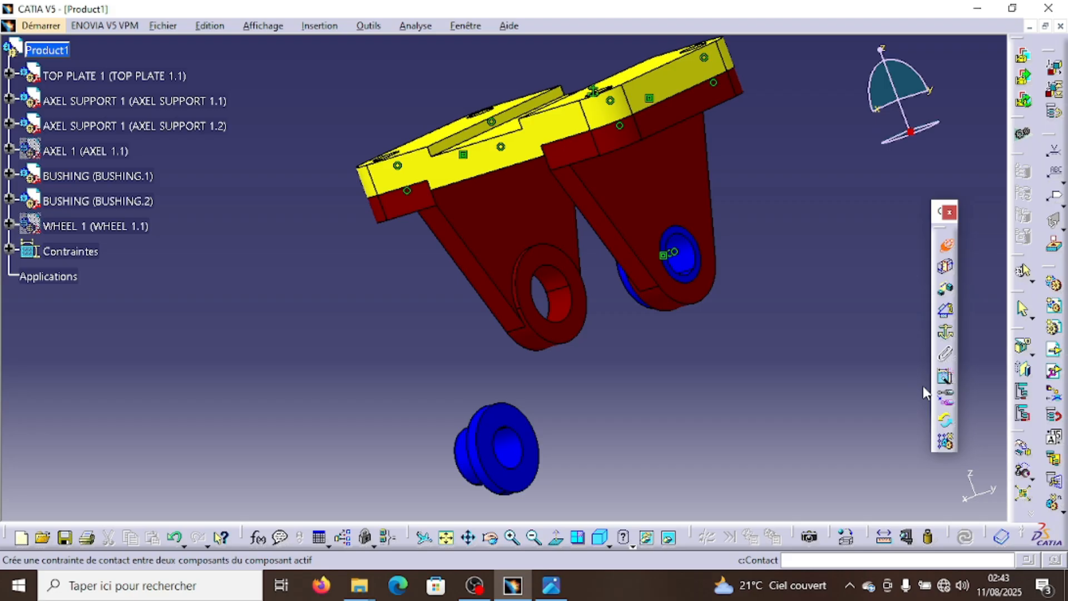
click(517, 467)
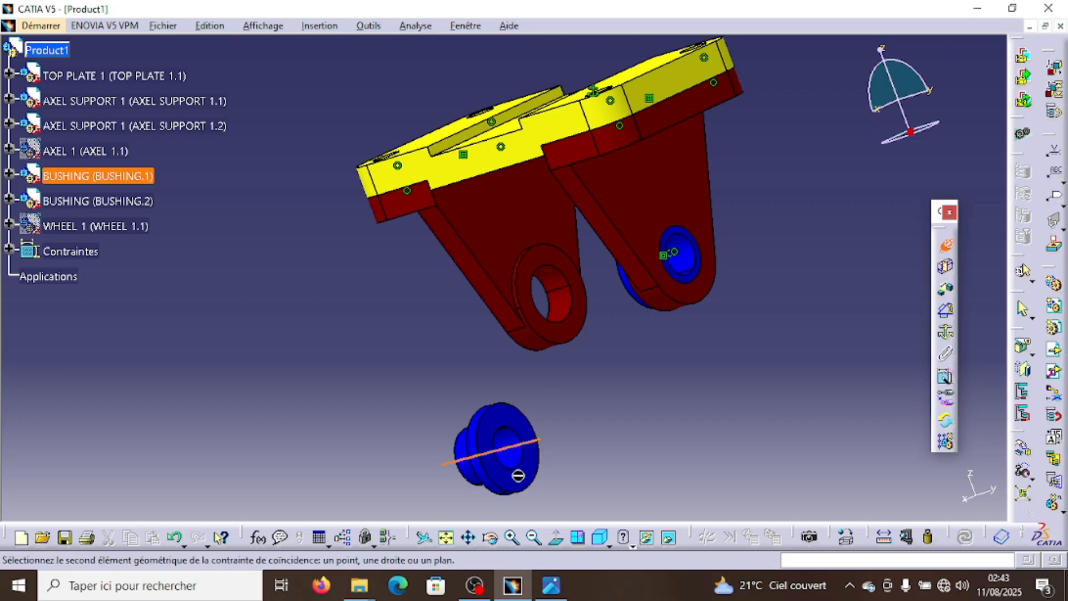
click(570, 297)
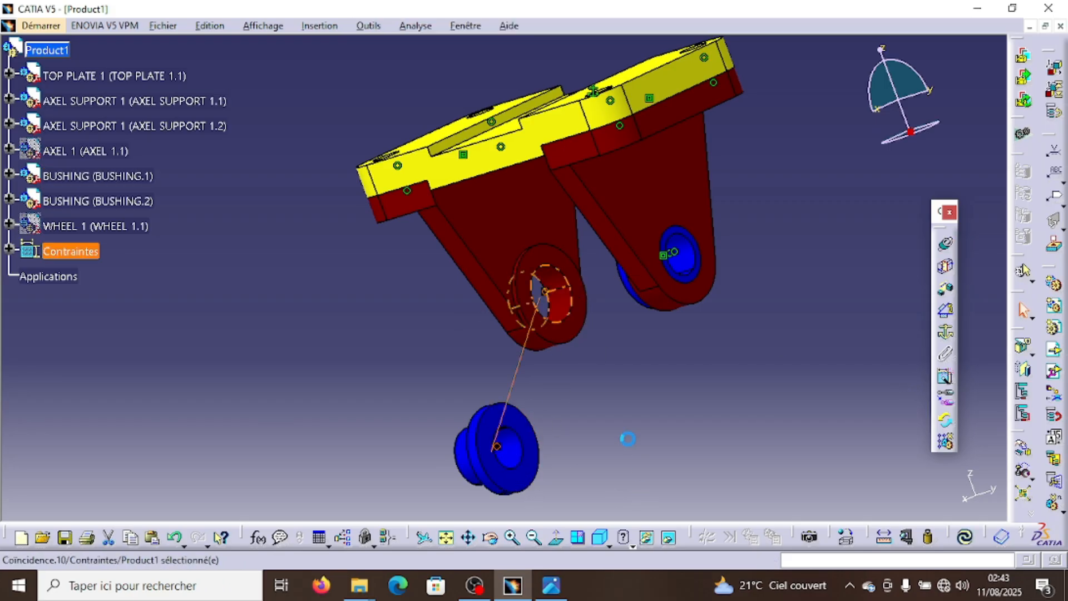
click(967, 538)
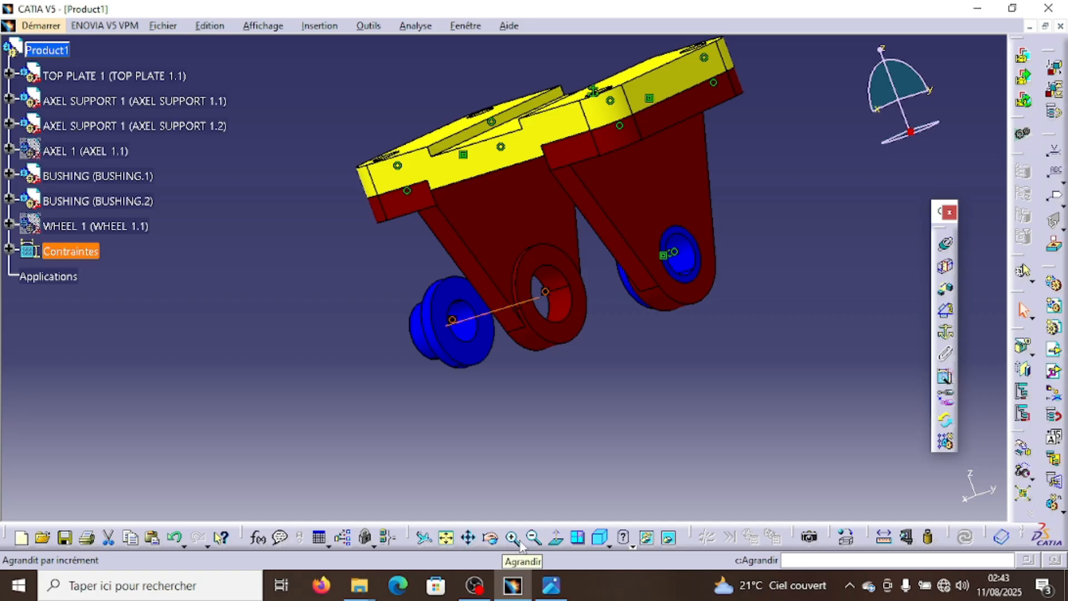
Add a surface contact constraint between BUSHING.1's flange face and the inner face of AXEL SUPPORT 1.1's axle boss, and update the assembly
click(469, 537)
drag(556, 445, 484, 417)
click(469, 537)
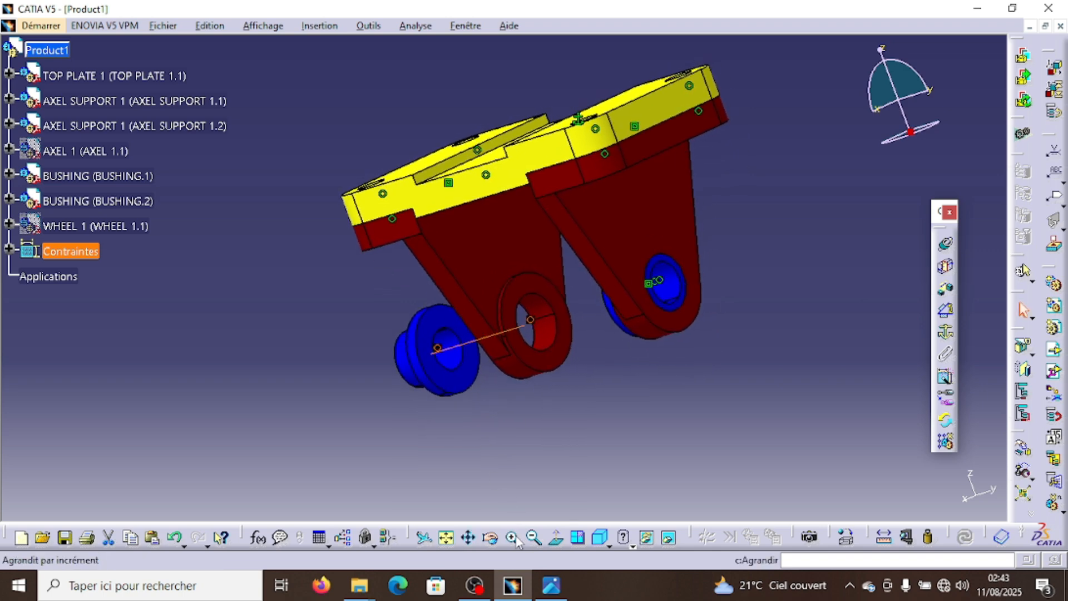
click(490, 537)
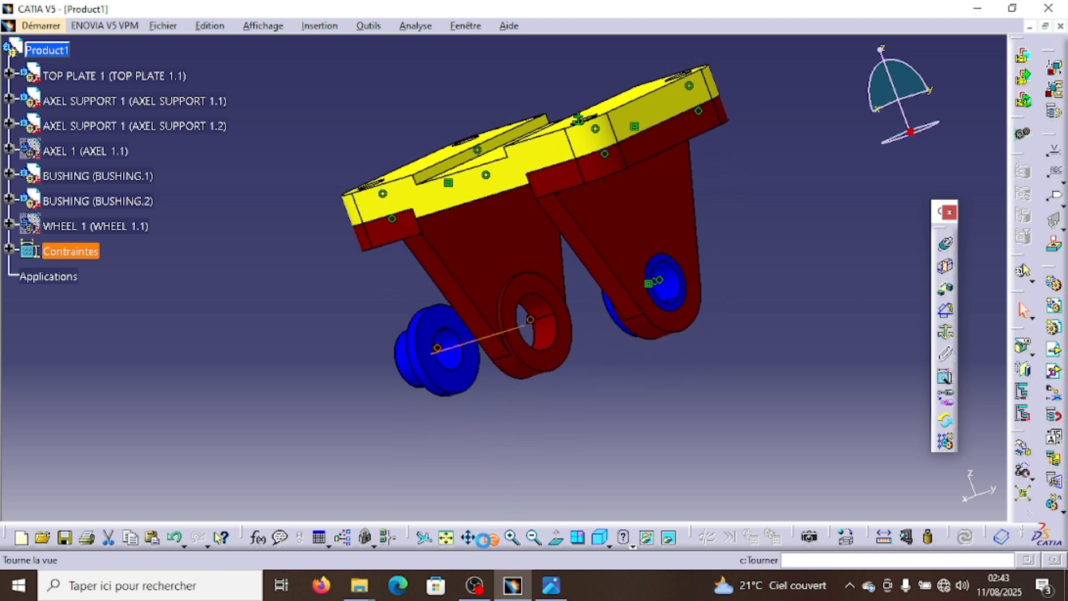
drag(611, 445, 663, 428)
click(944, 269)
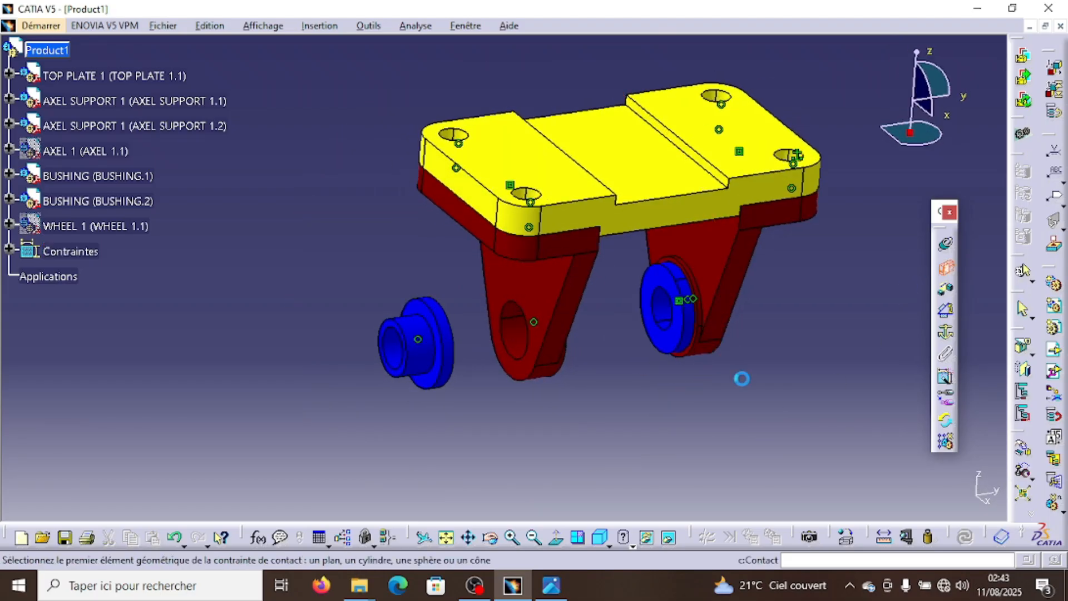
click(428, 316)
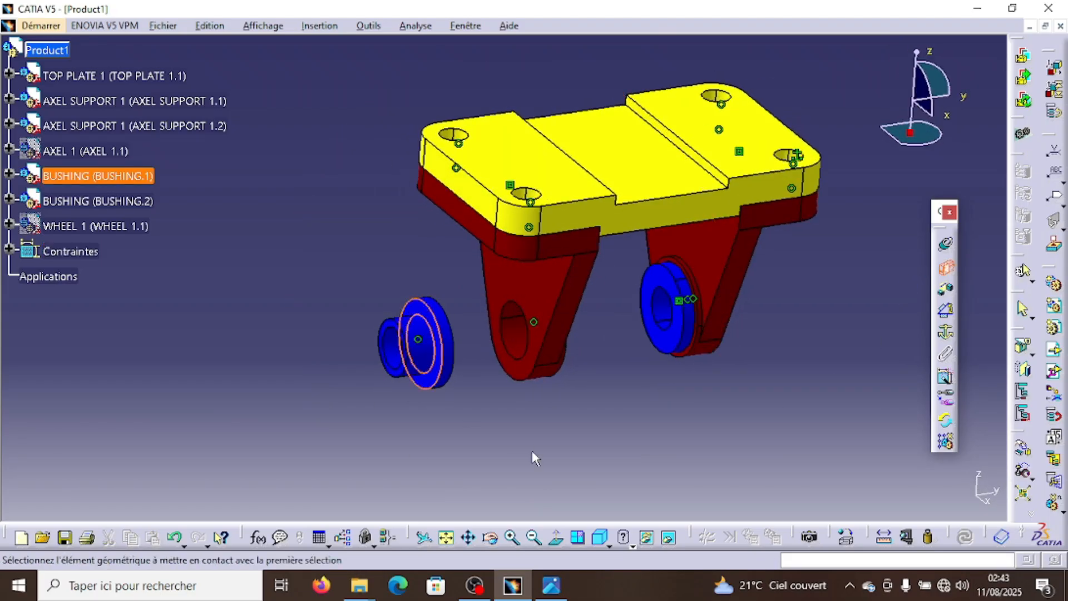
click(491, 537)
drag(543, 351, 488, 334)
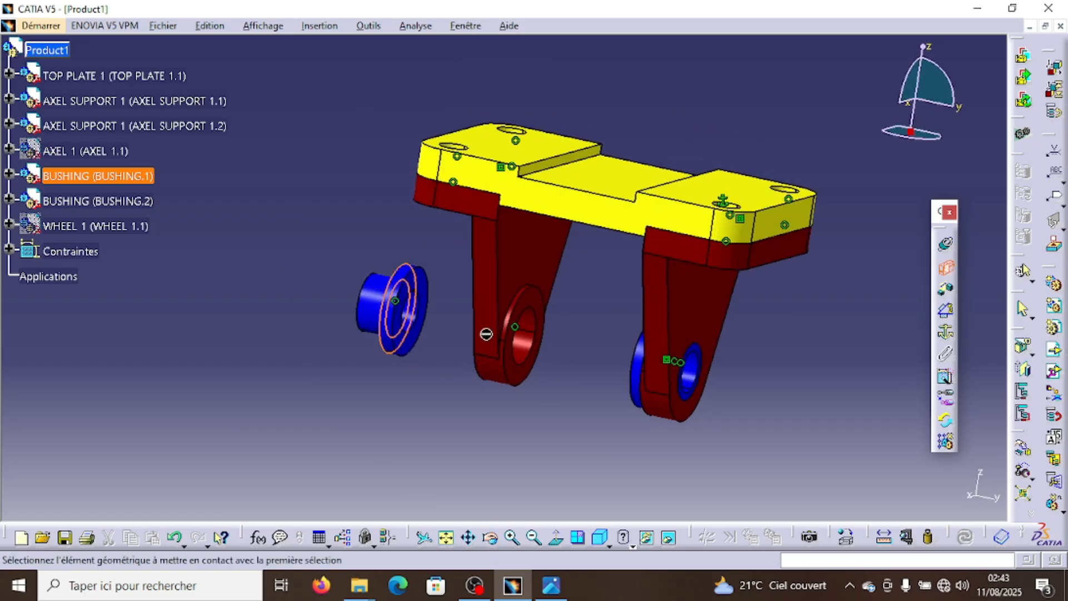
click(531, 299)
click(965, 537)
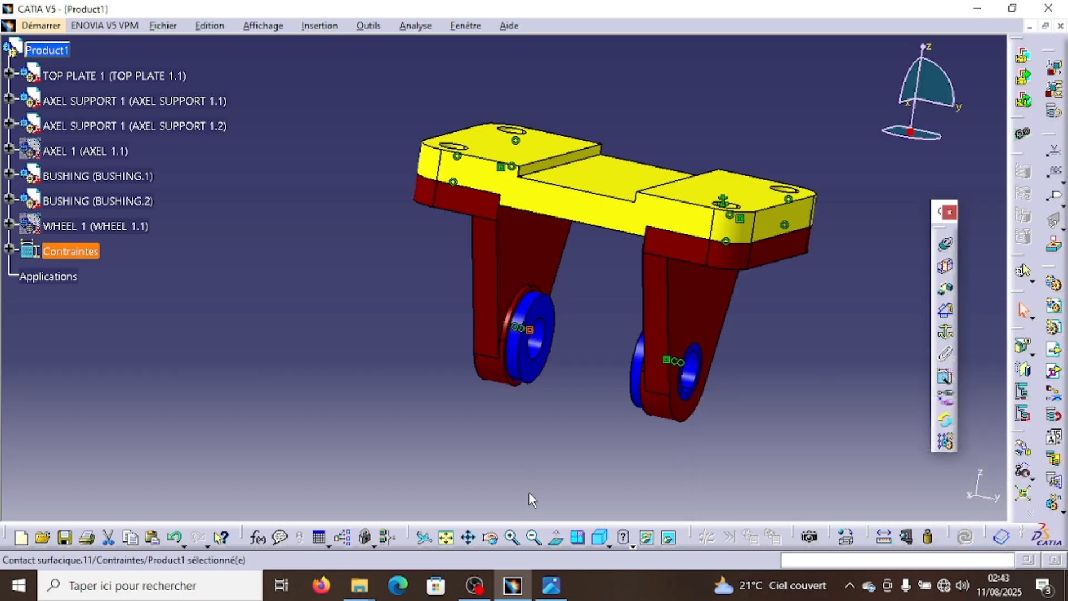
Show the hidden AXEL 1.1 beside the two fitted bushings
click(600, 537)
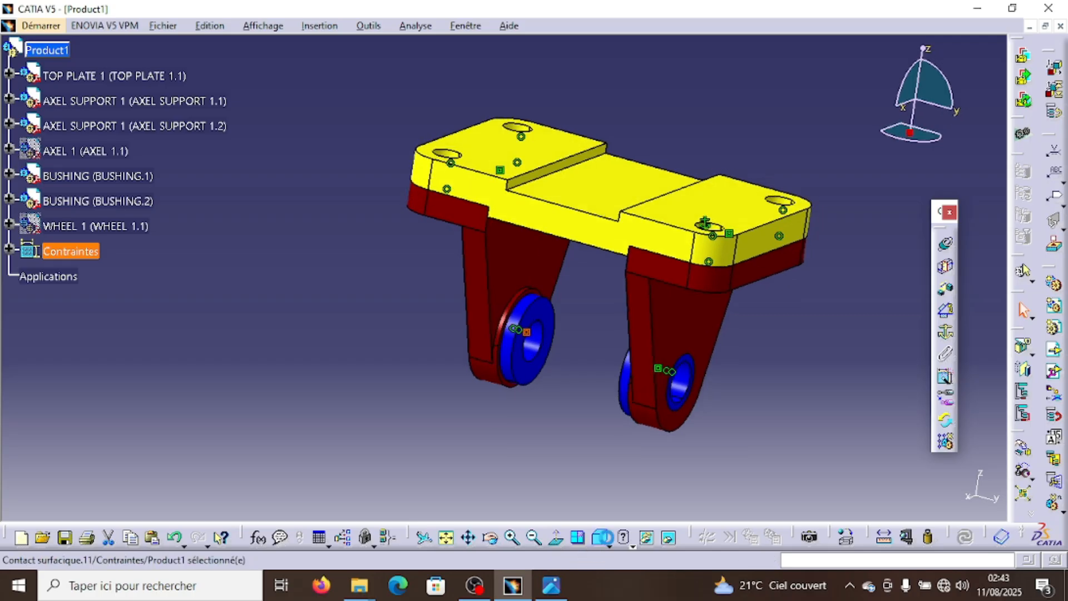
click(491, 538)
drag(523, 362, 661, 307)
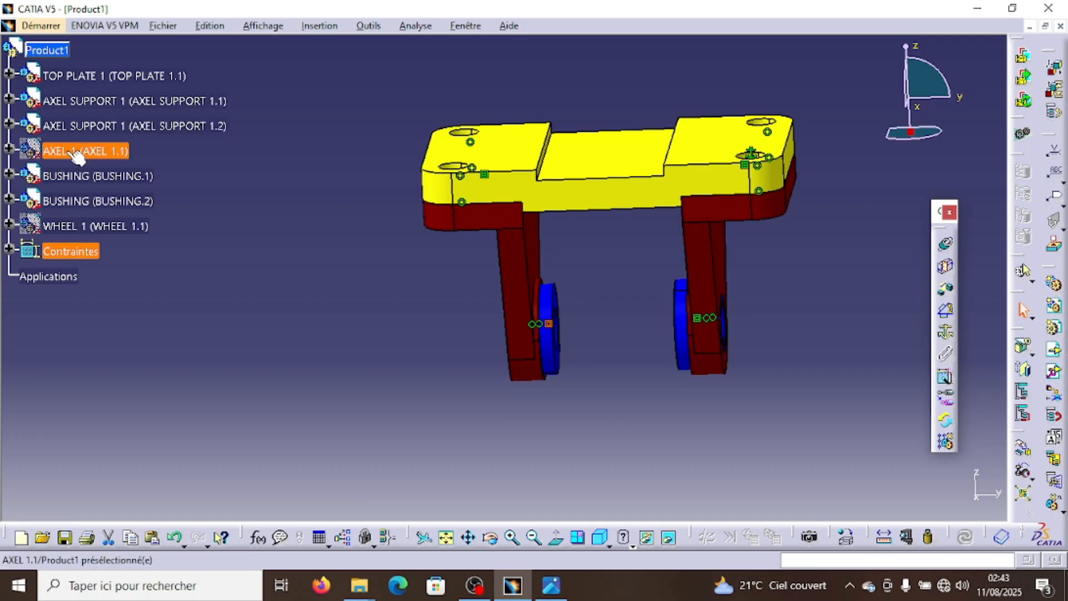
right_click(41, 150)
click(105, 200)
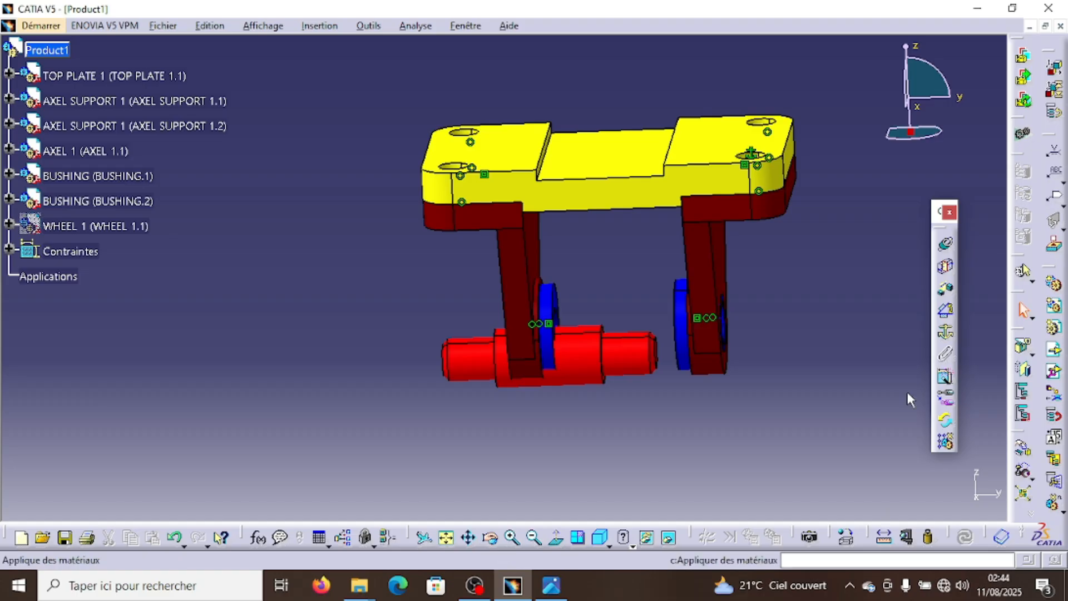
Add a coincidence constraint between the axis of AXEL 1.1 and the axis of BUSHING.2, and update the assembly
click(946, 246)
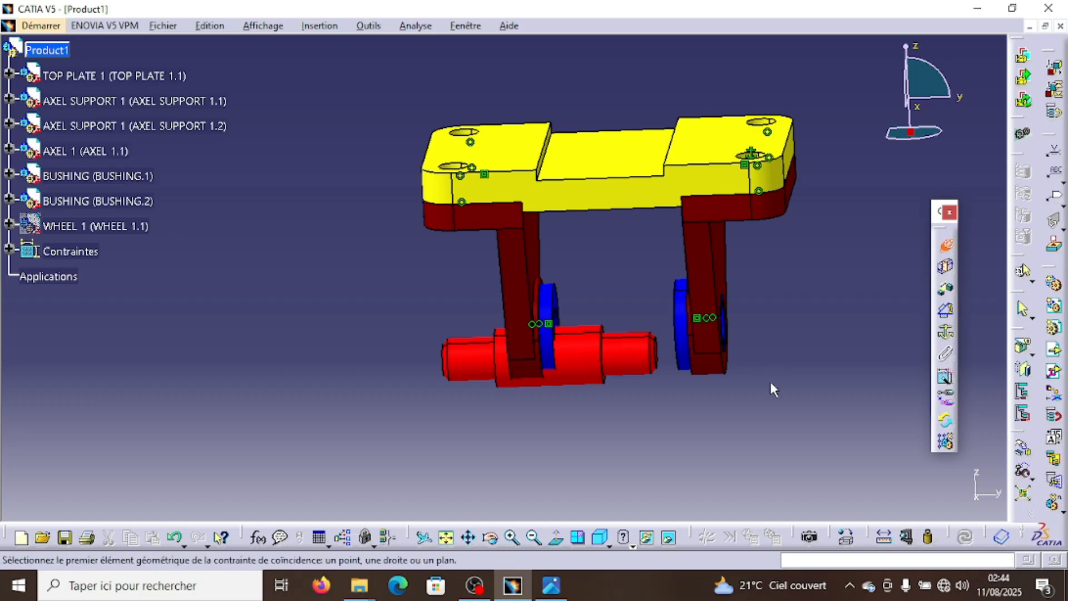
click(583, 360)
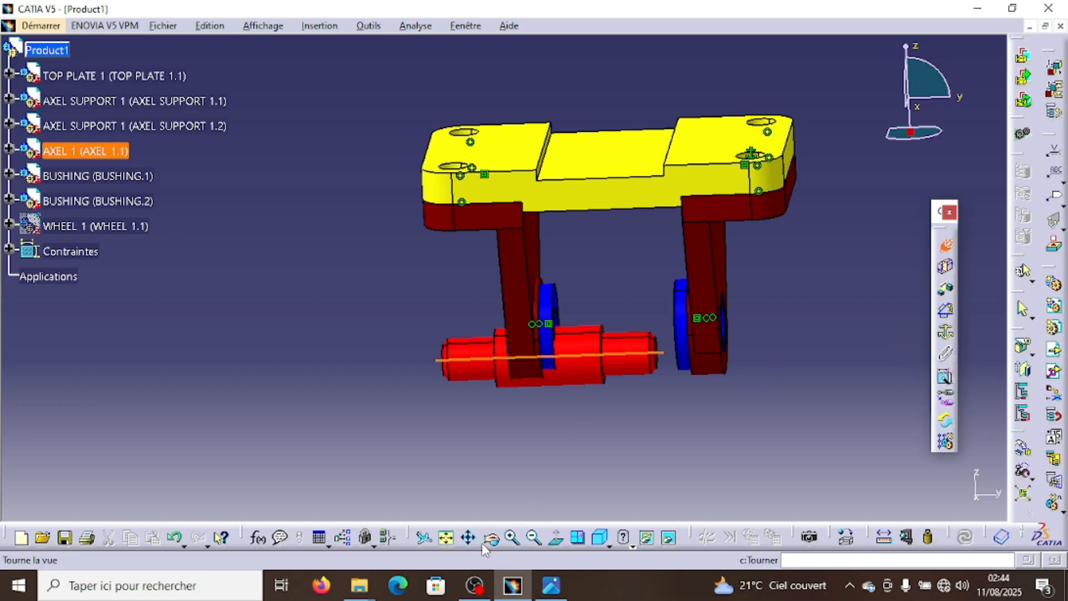
drag(492, 538, 484, 359)
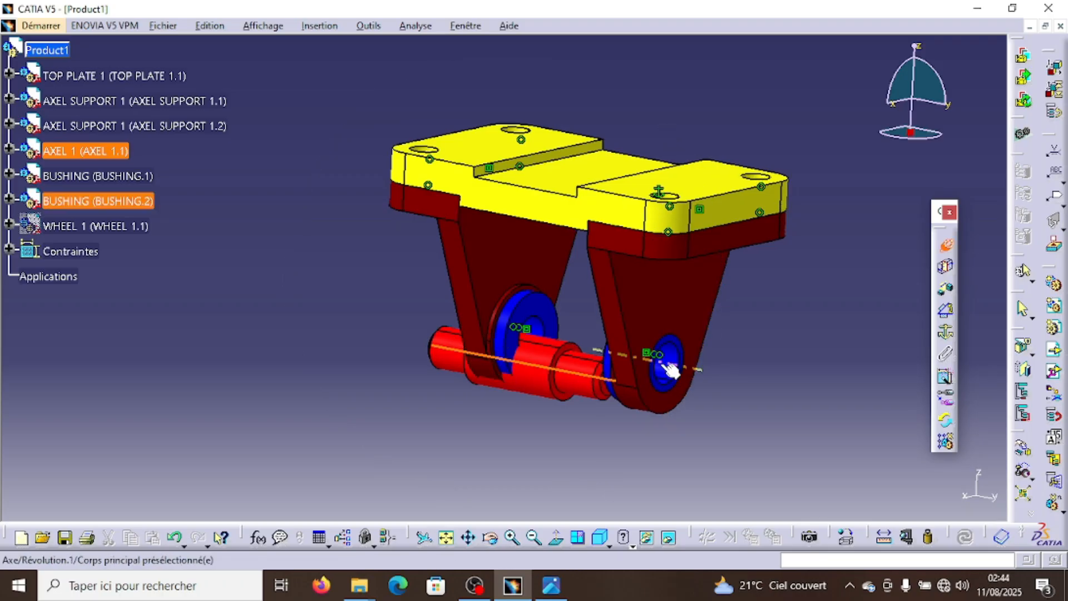
click(680, 366)
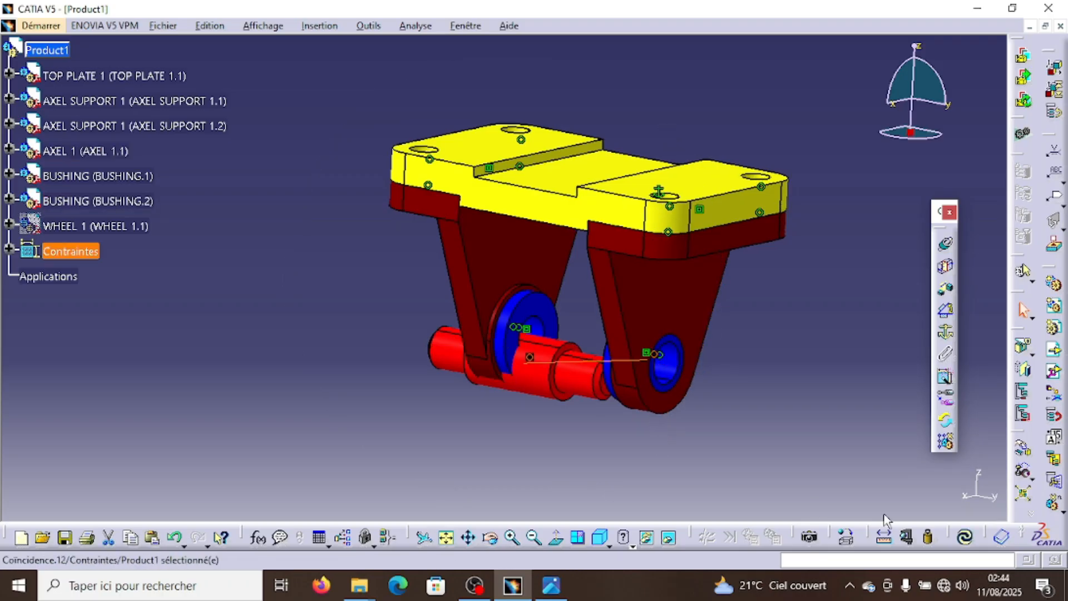
click(964, 537)
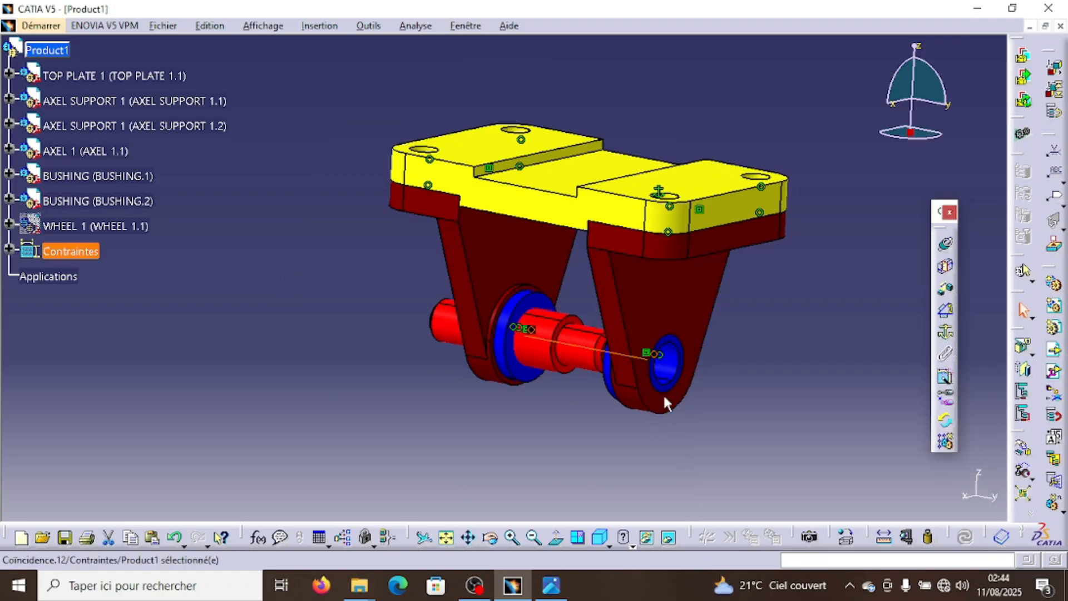
Add a 3 mm offset constraint between BUSHING.2's flange face and the facing shoulder of AXEL 1.1, and update the assembly
drag(491, 537, 658, 429)
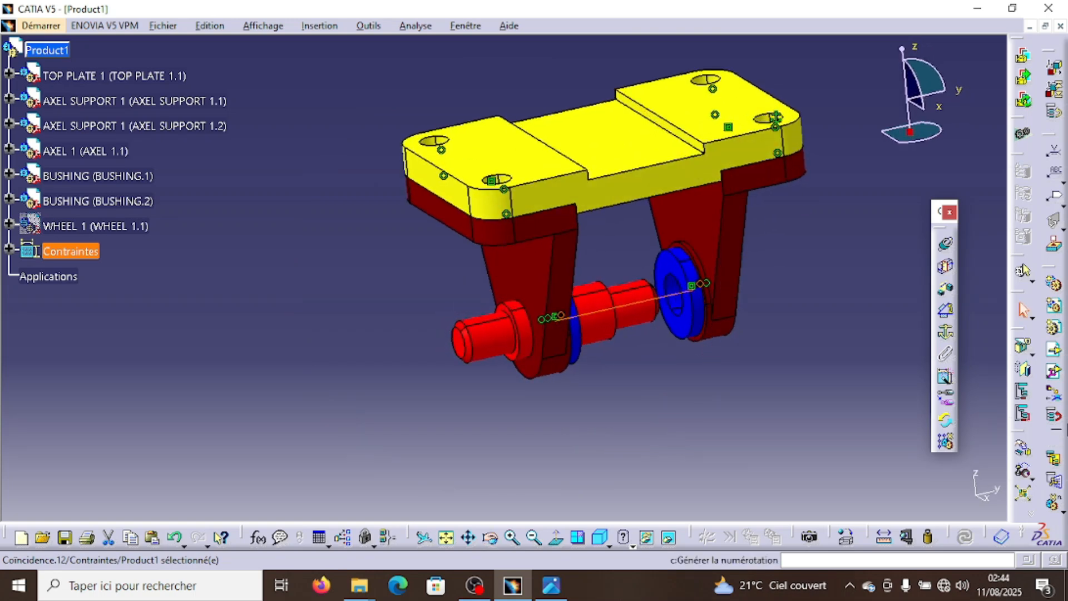
click(946, 291)
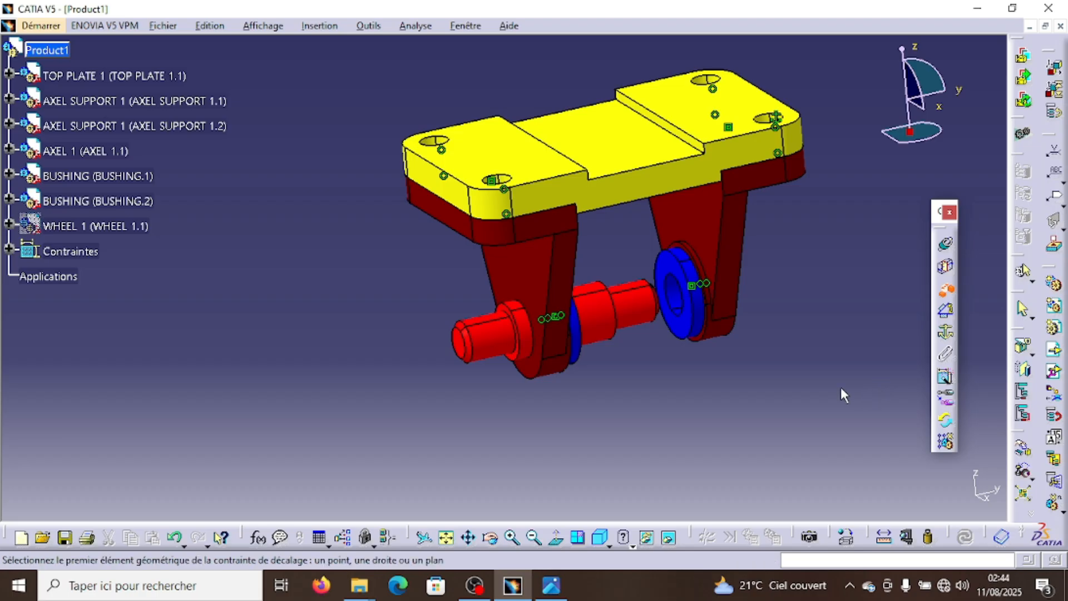
click(672, 271)
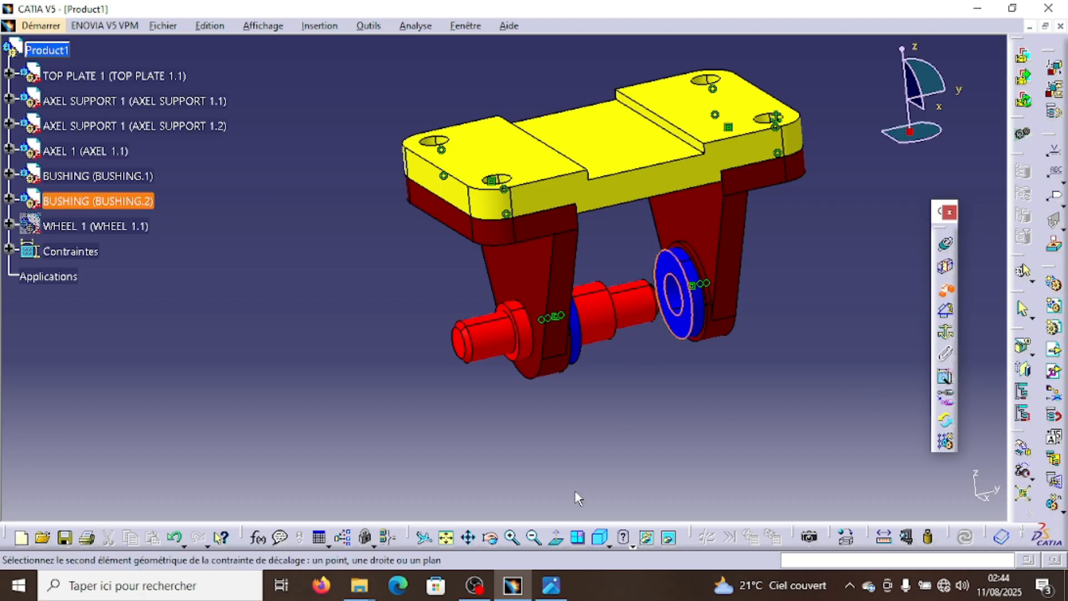
middle_drag(574, 316, 343, 318)
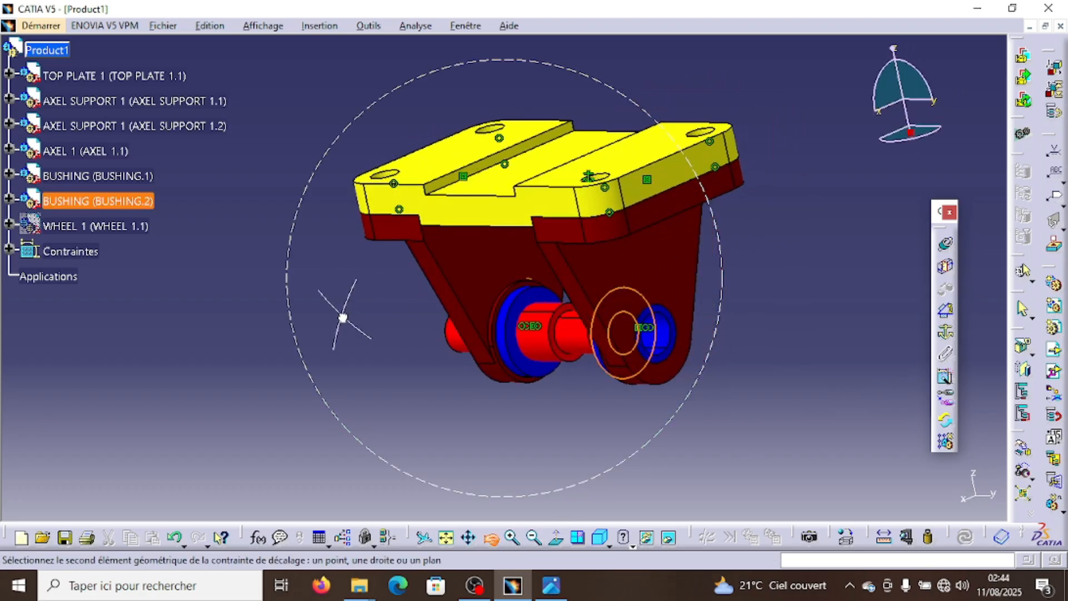
click(511, 537)
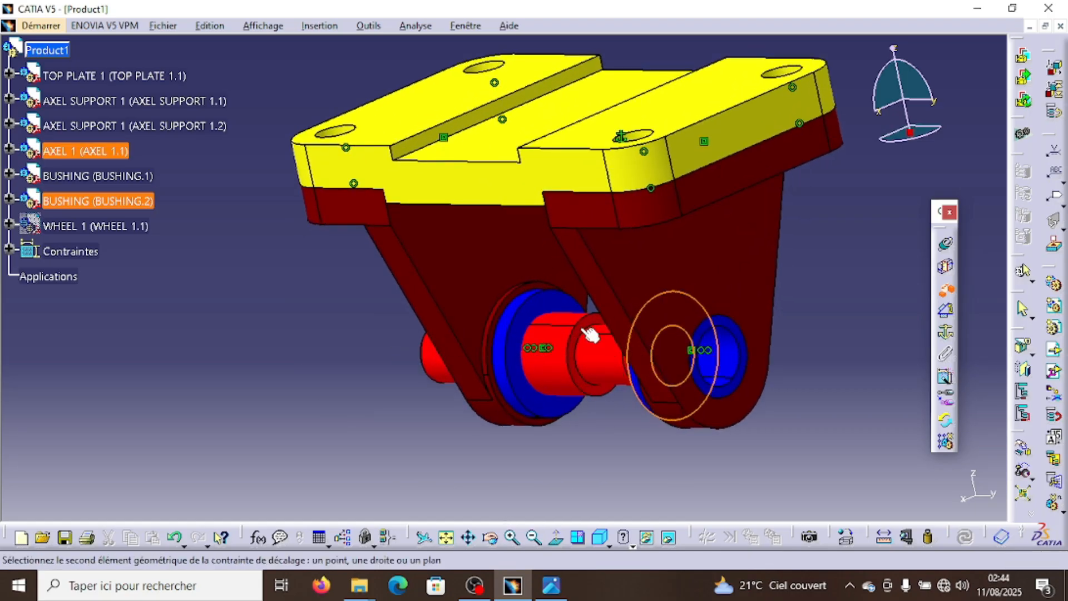
click(594, 328)
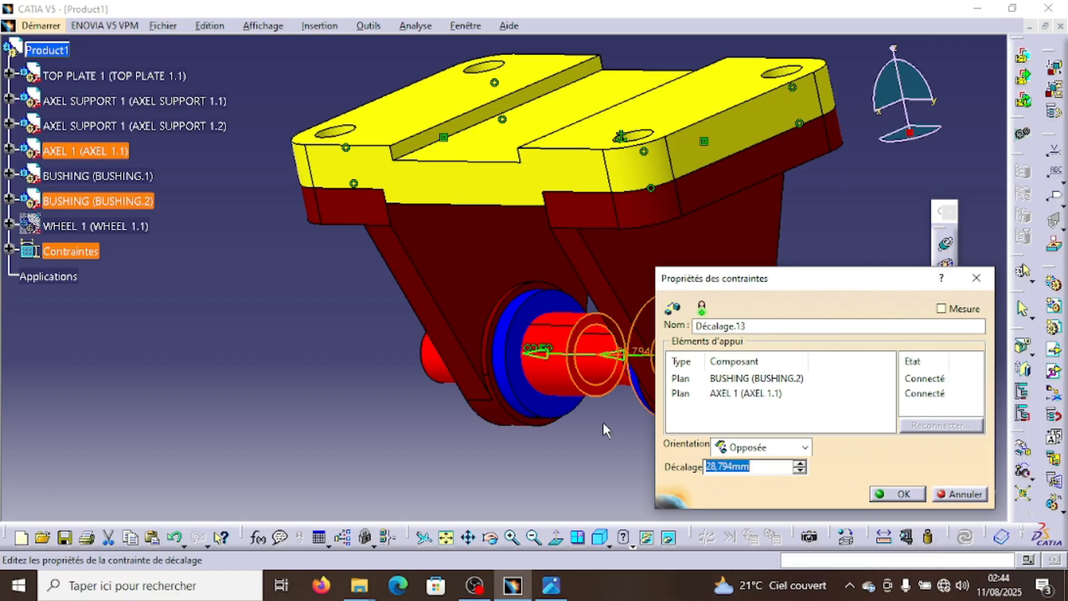
text(3)
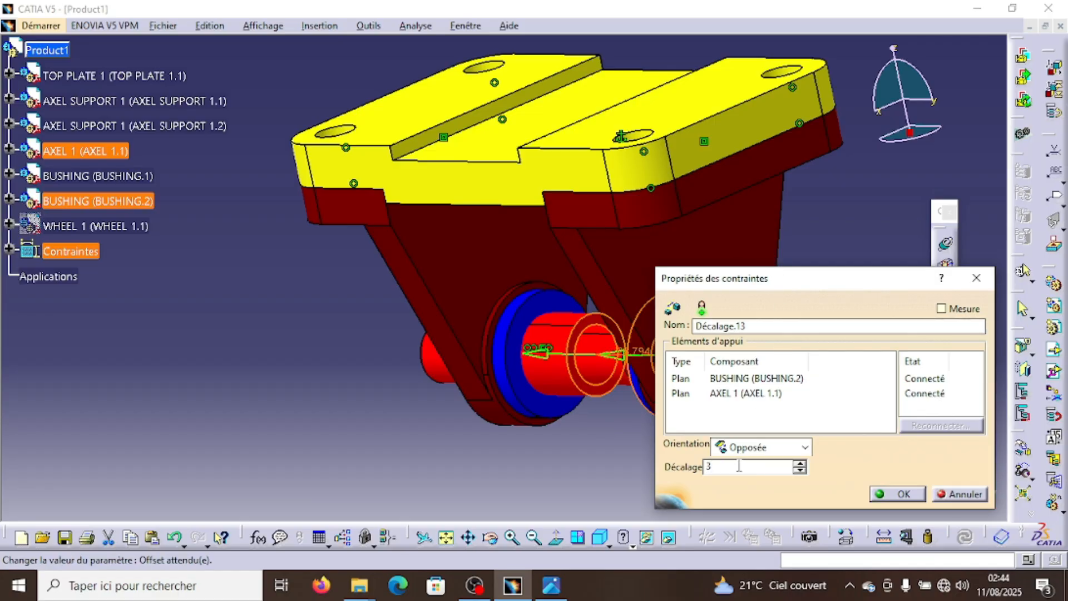
drag(737, 468, 682, 465)
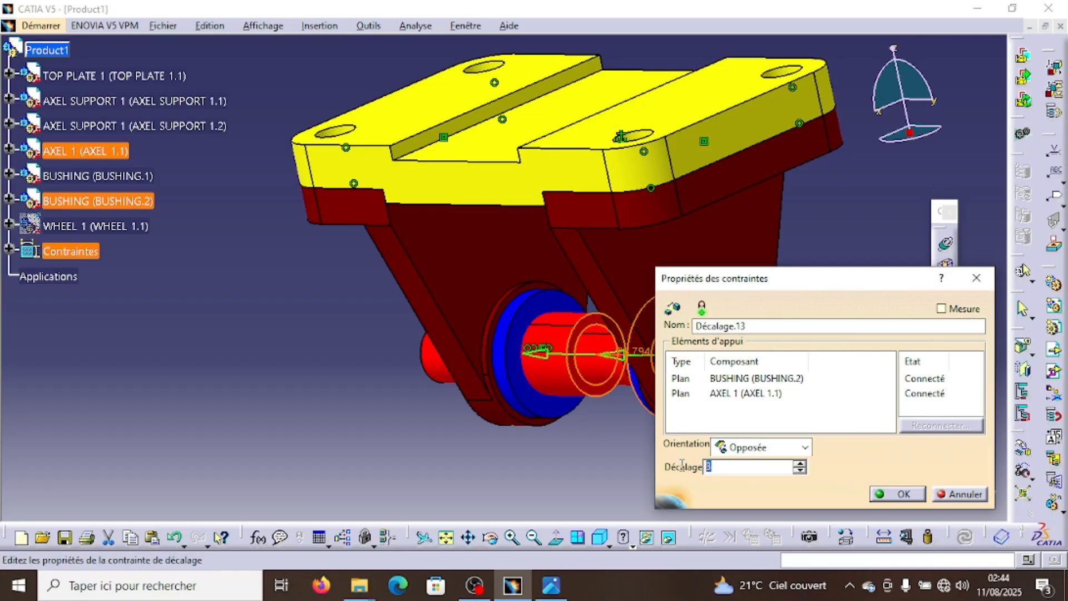
click(890, 497)
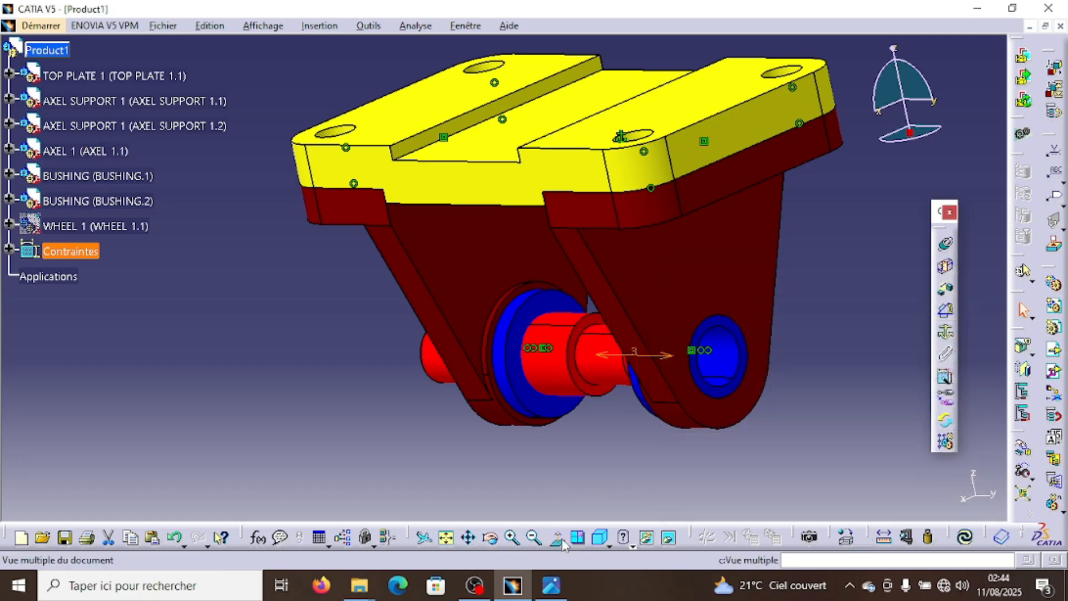
click(600, 537)
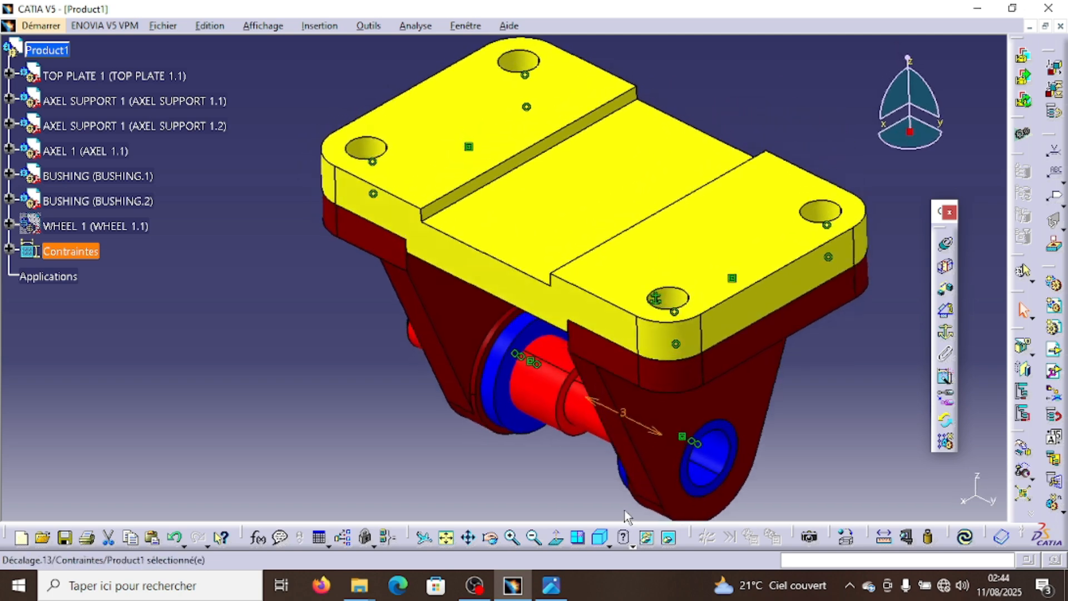
click(535, 538)
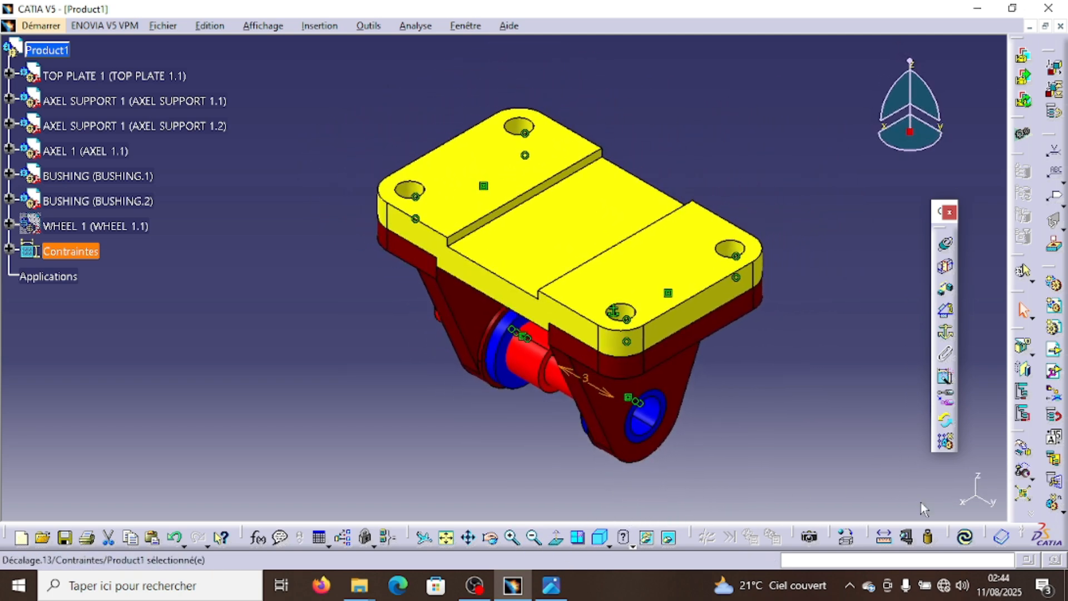
click(963, 537)
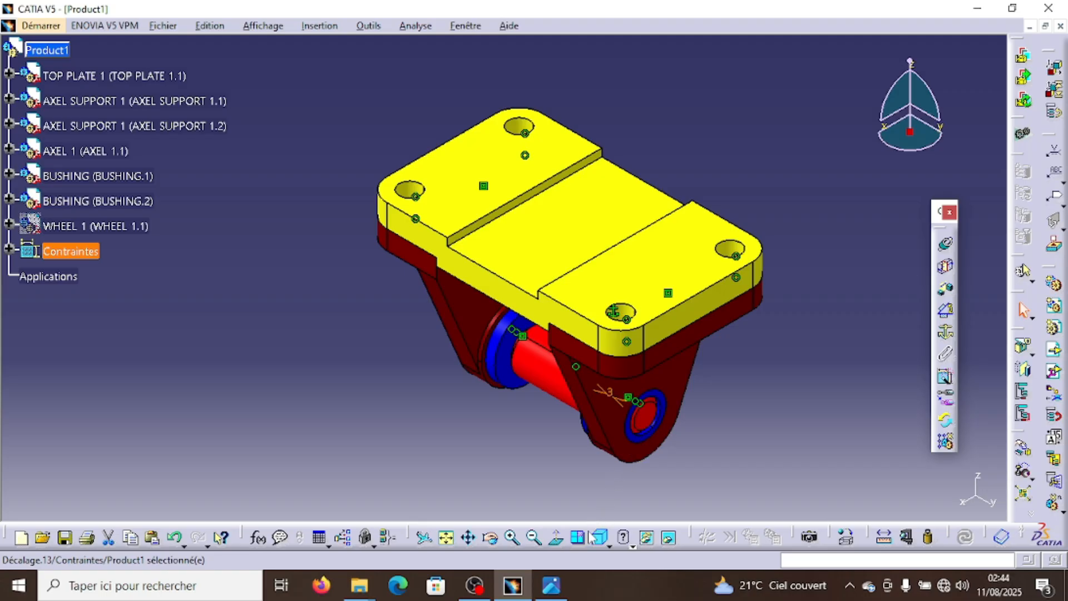
Show the hidden WHEEL 1.1 and fit the whole assembly in view
click(491, 538)
drag(504, 413, 681, 307)
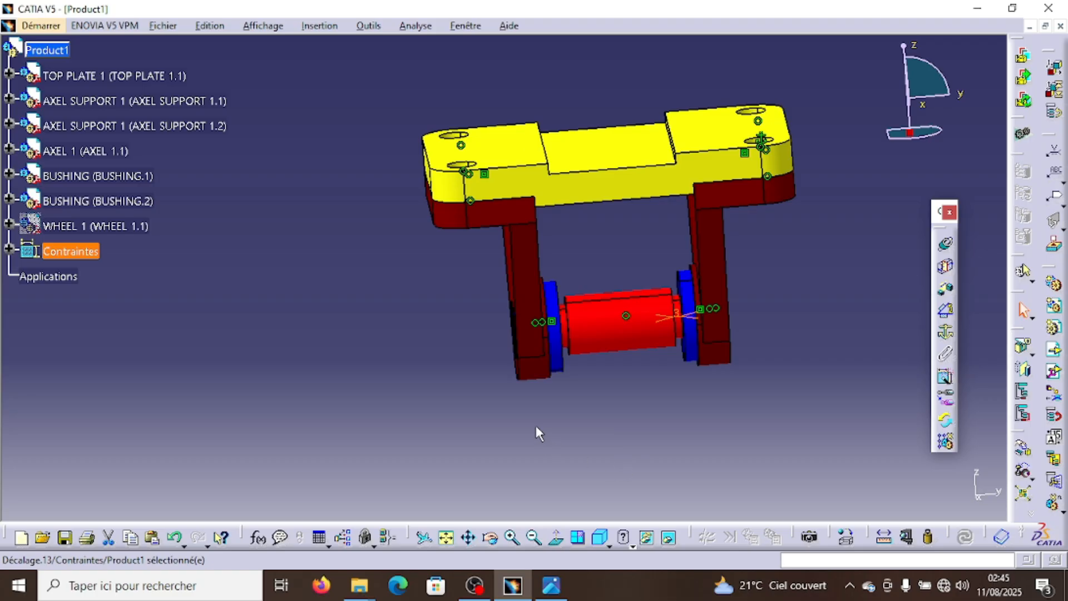
click(94, 229)
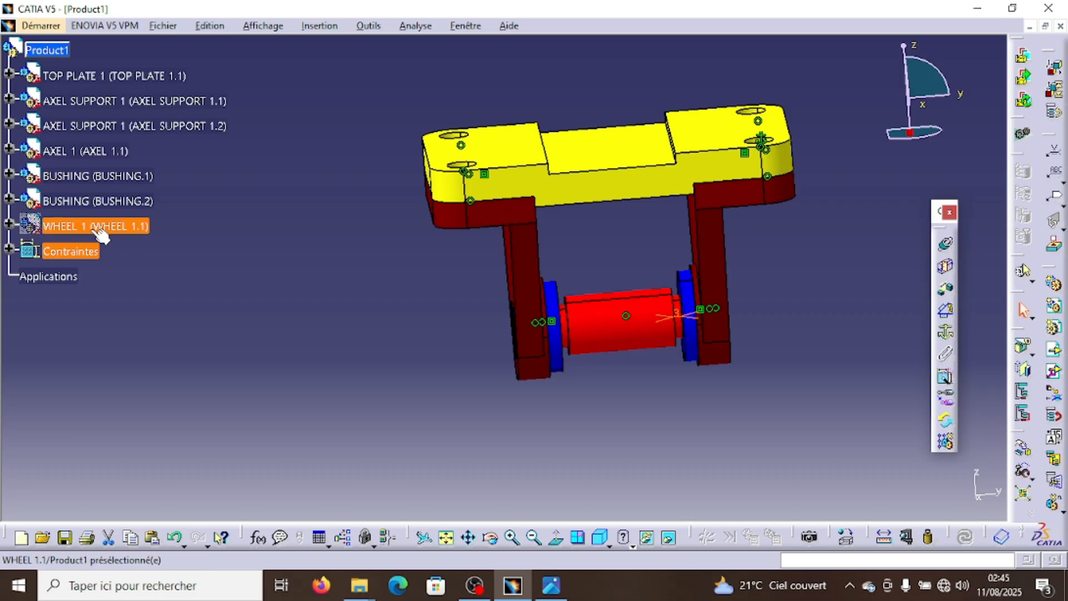
right_click(92, 231)
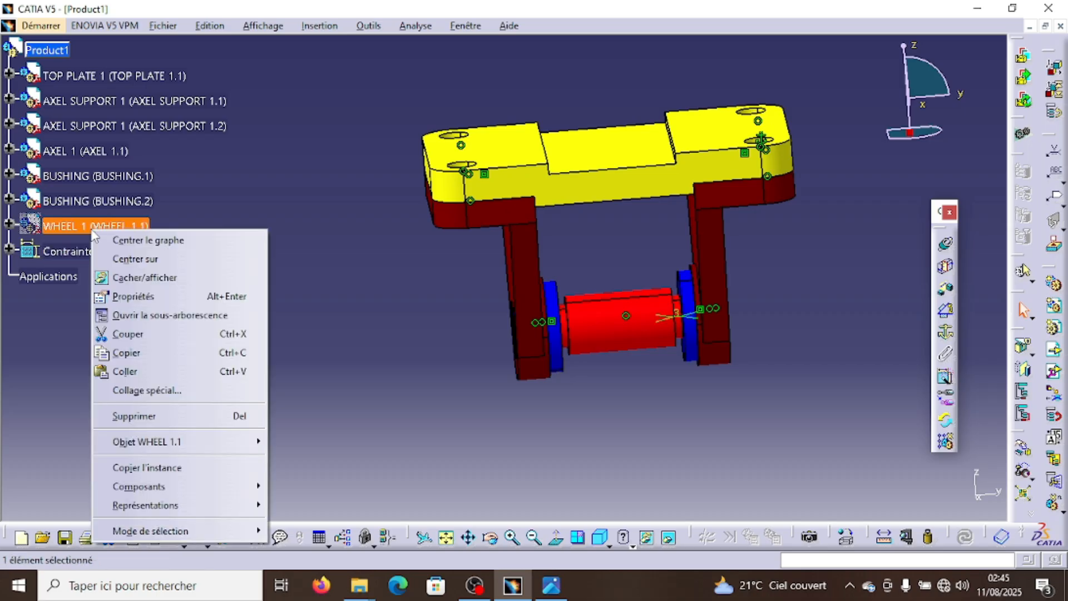
click(153, 277)
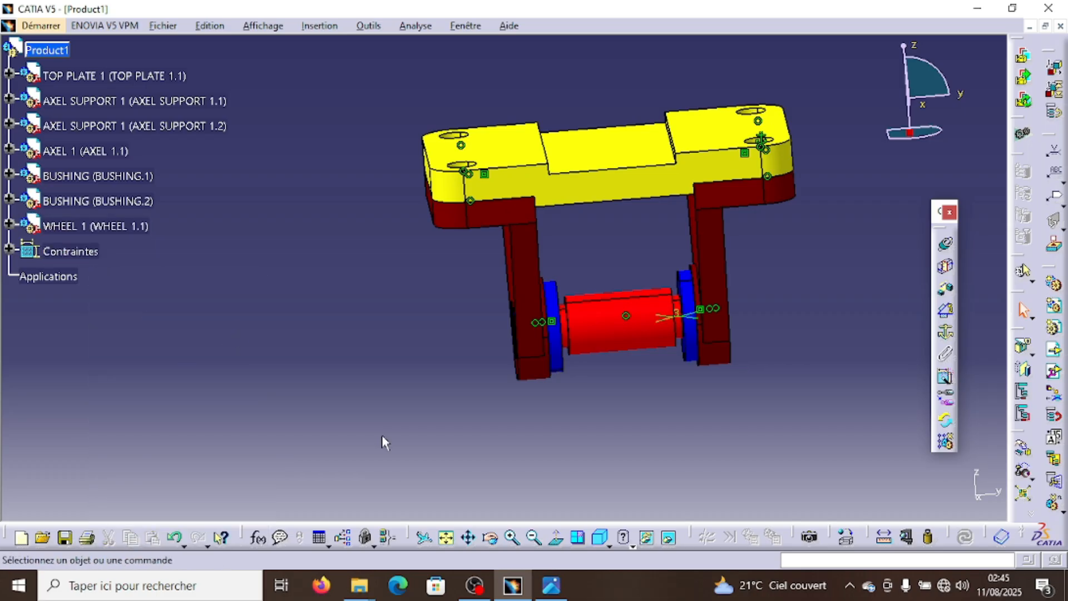
click(446, 537)
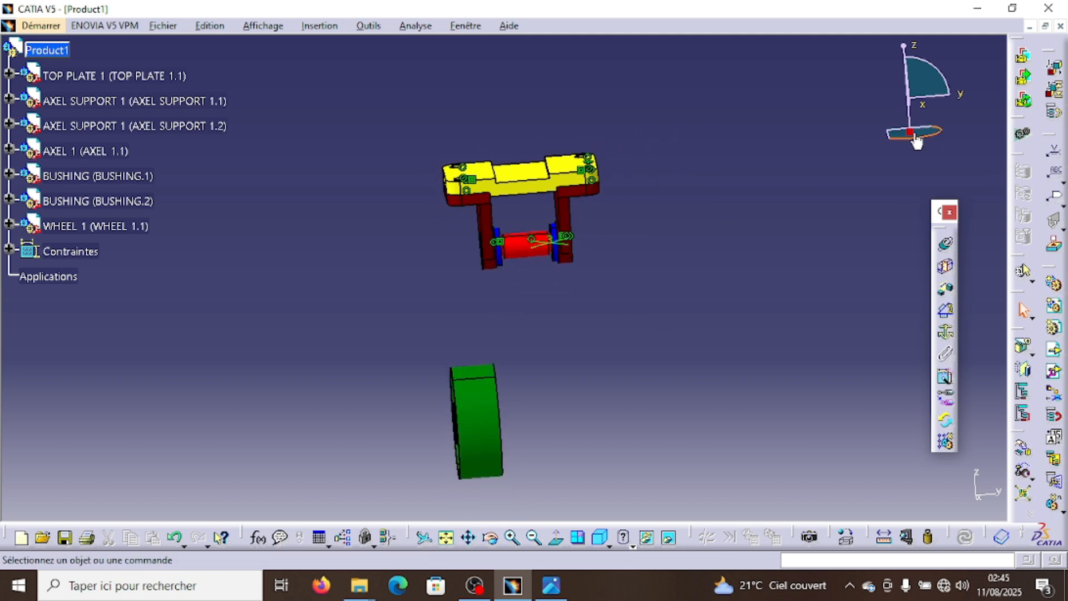
Move WHEEL 1.1 with the compass along its axis and upward to just below the axle supports, and release the compass
drag(908, 130, 482, 421)
click(482, 377)
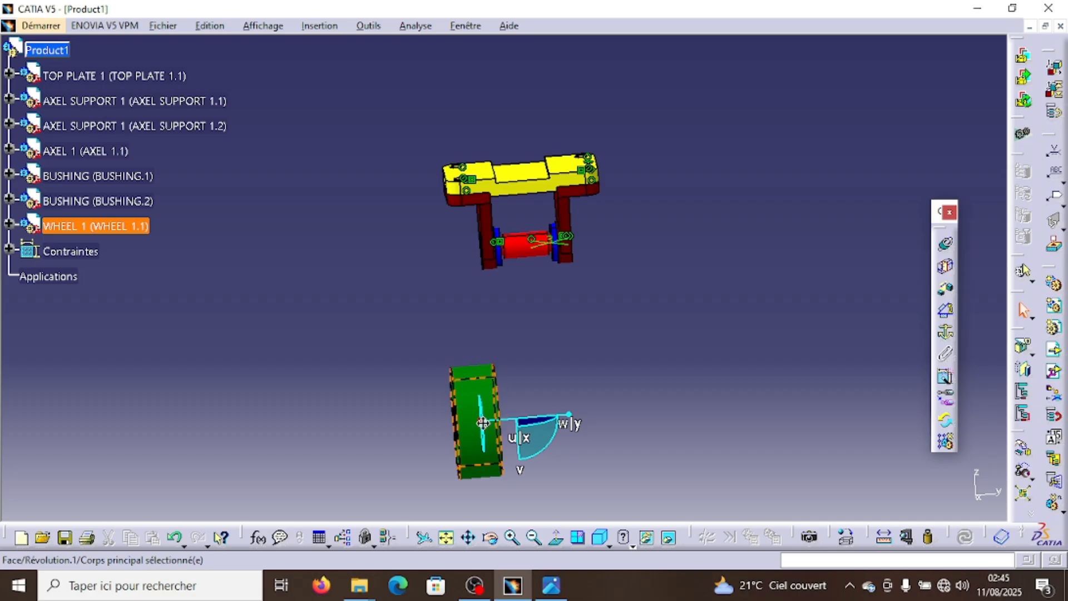
click(598, 493)
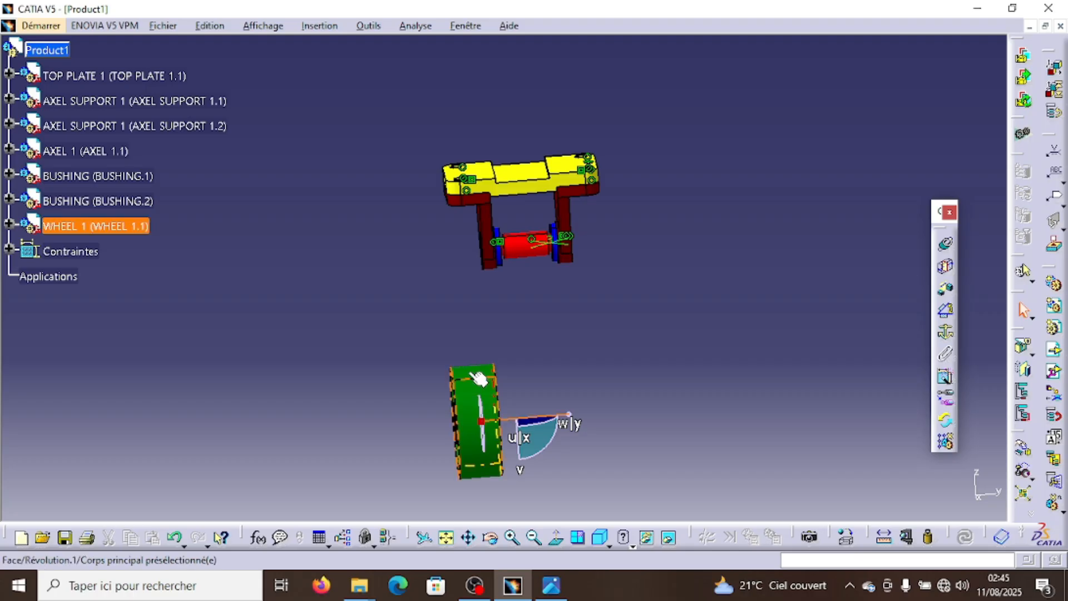
click(494, 429)
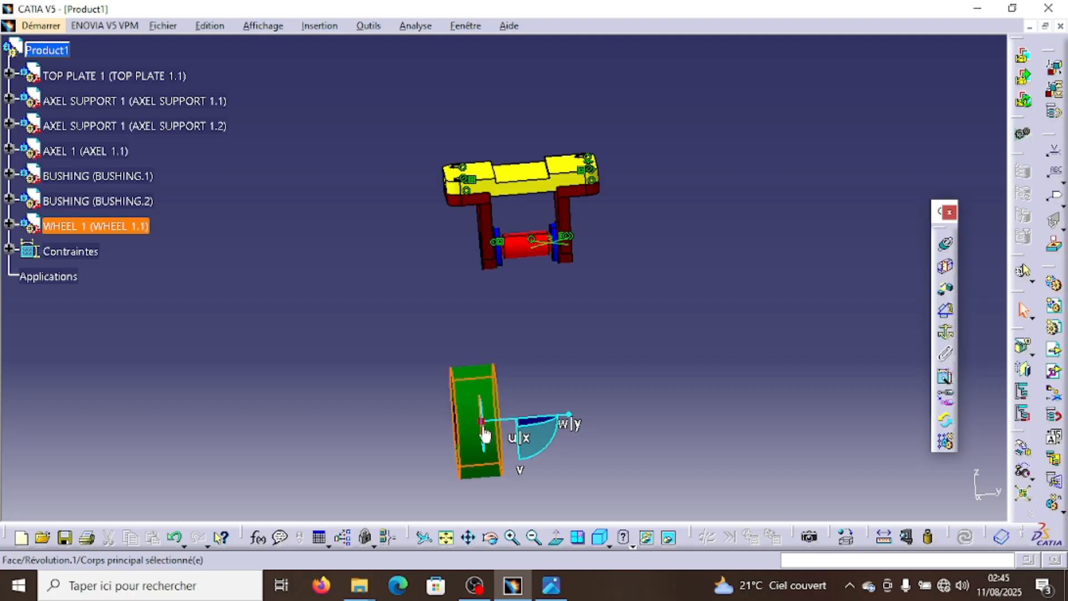
drag(512, 421, 595, 414)
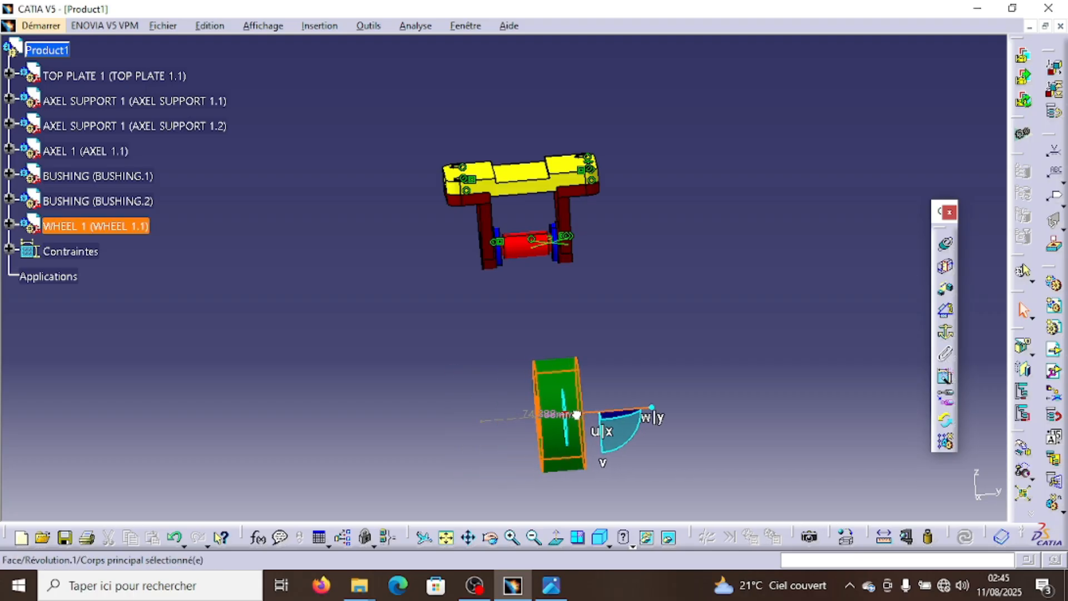
click(490, 538)
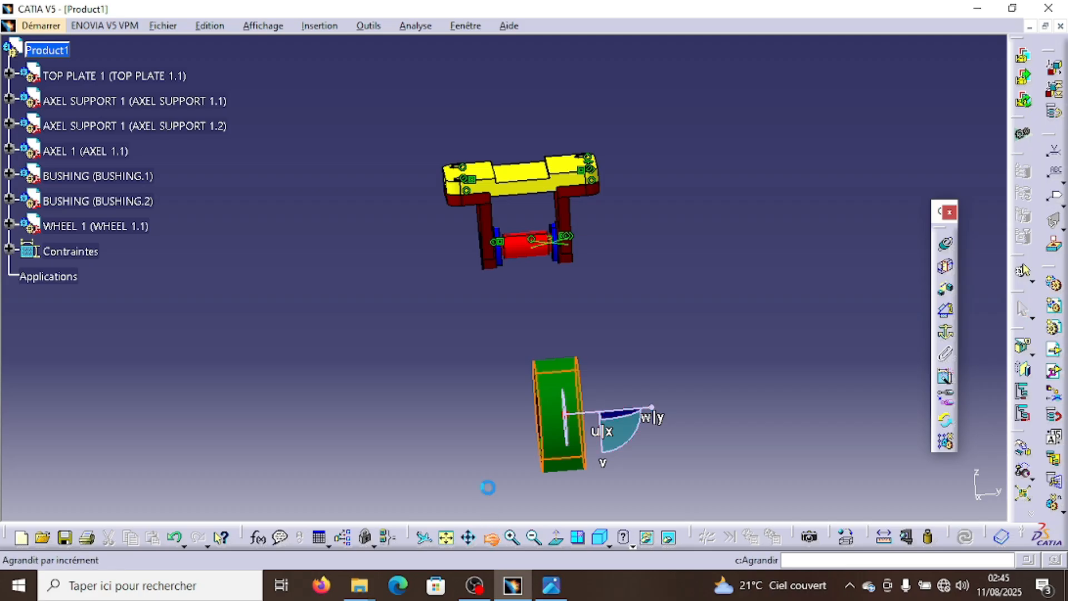
drag(441, 374, 508, 398)
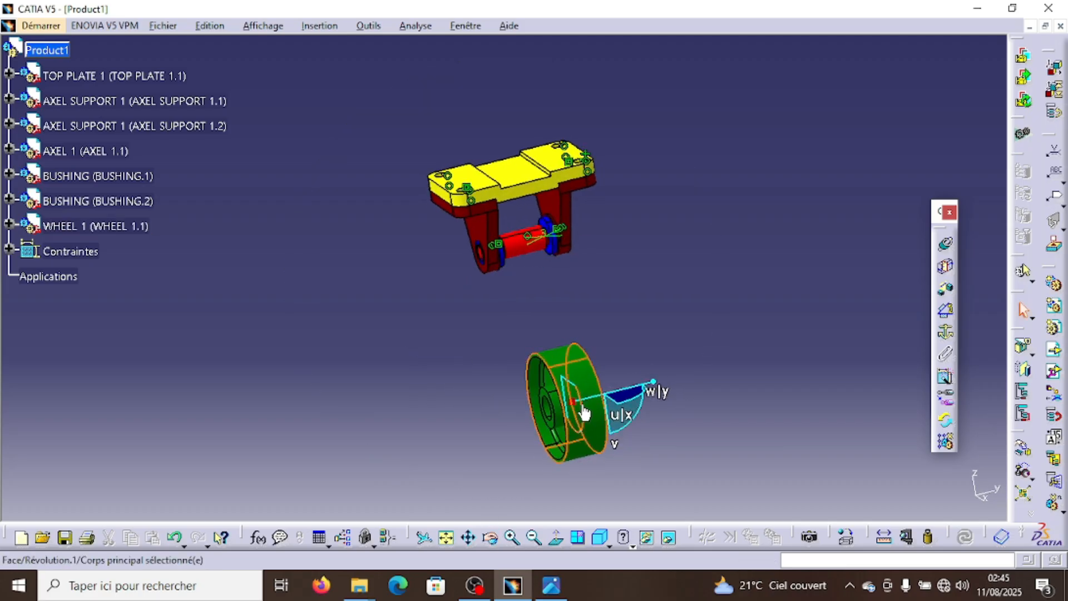
drag(567, 408, 910, 132)
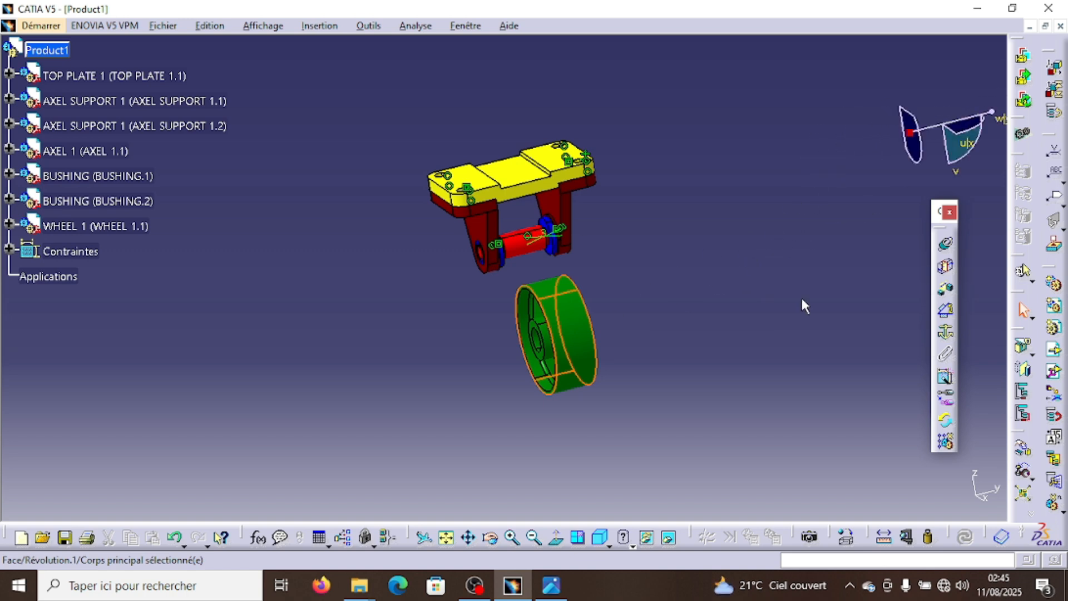
click(596, 499)
Add a coincidence constraint between the axis of WHEEL 1.1 and the axis of AXEL 1.1, and update the assembly
click(512, 538)
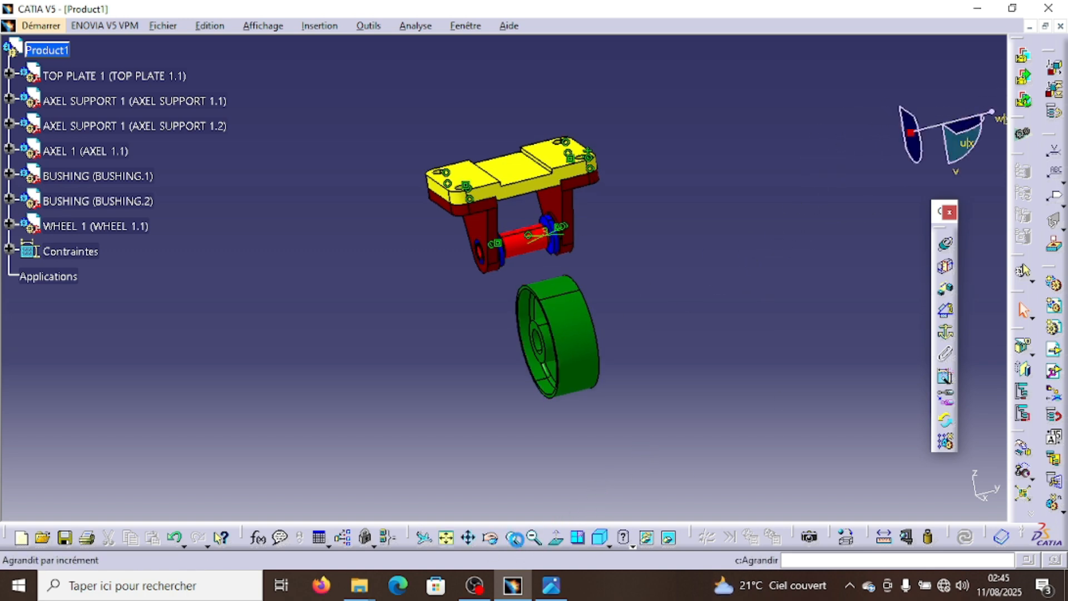
click(515, 543)
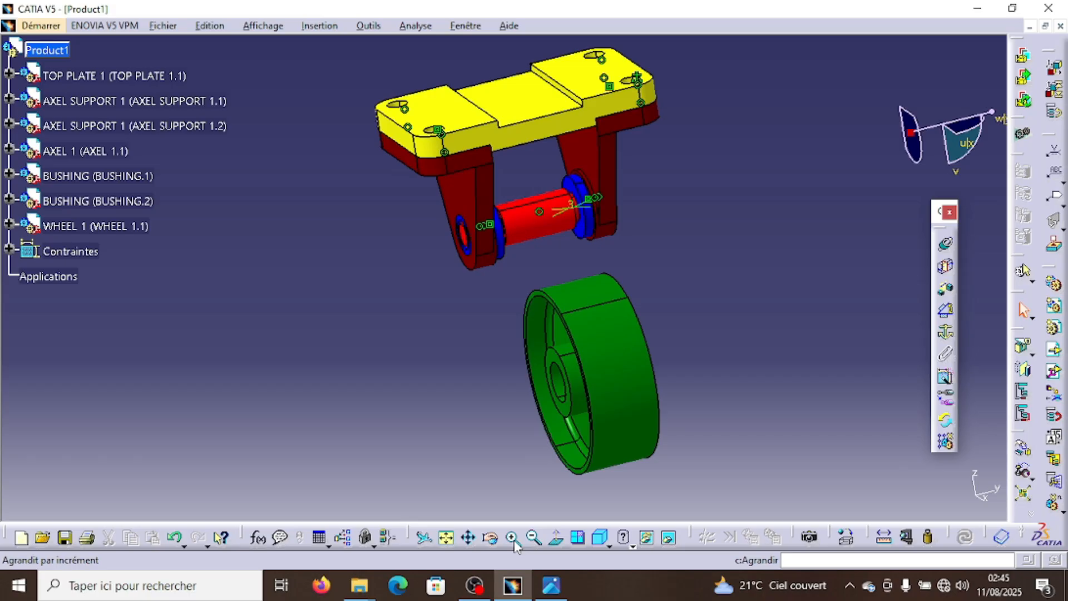
click(512, 540)
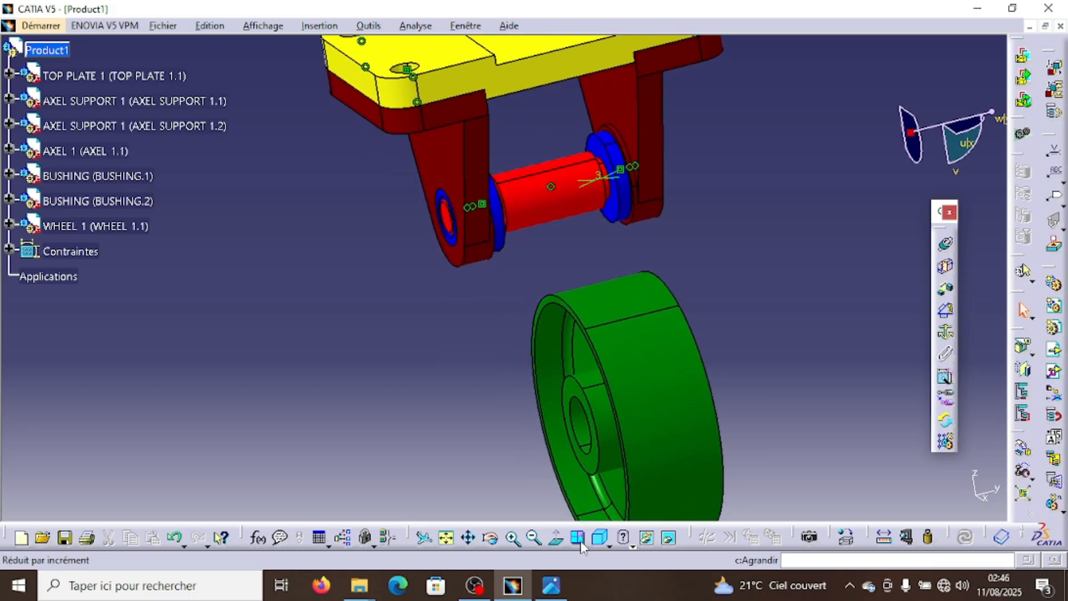
click(946, 246)
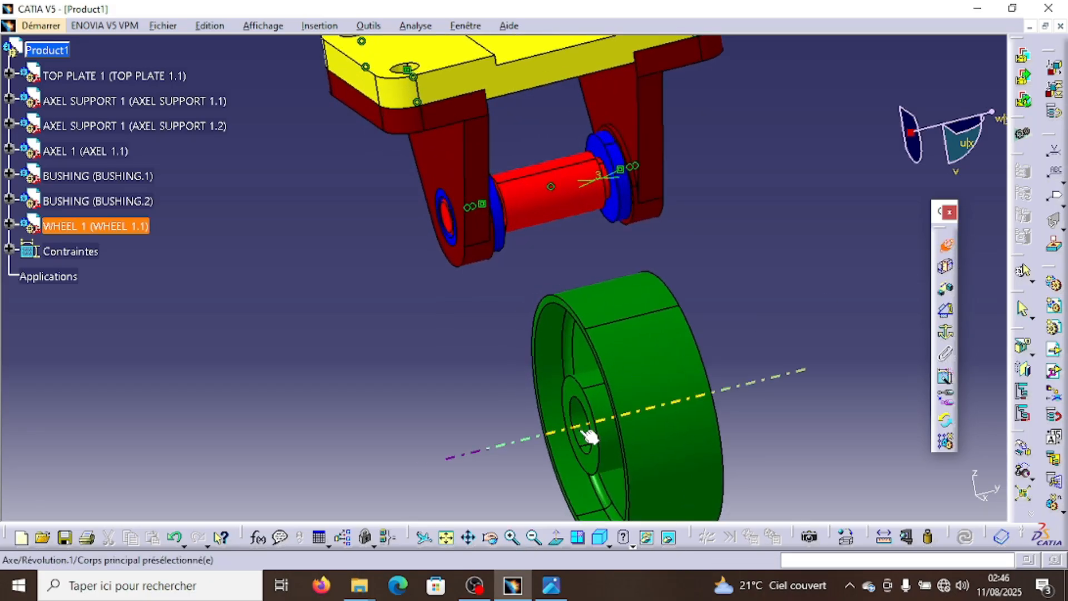
click(589, 434)
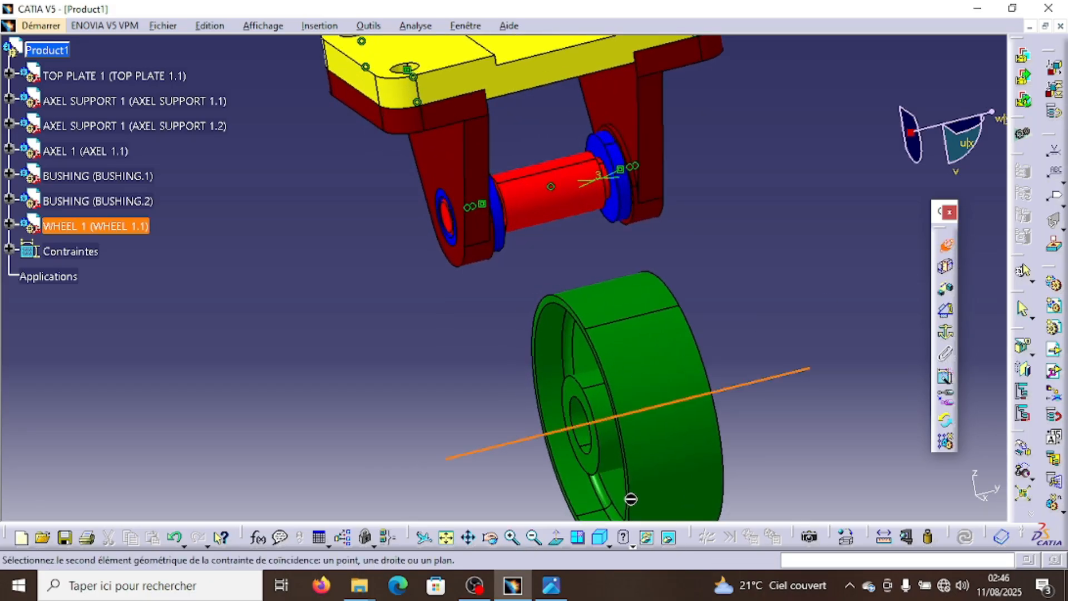
click(569, 196)
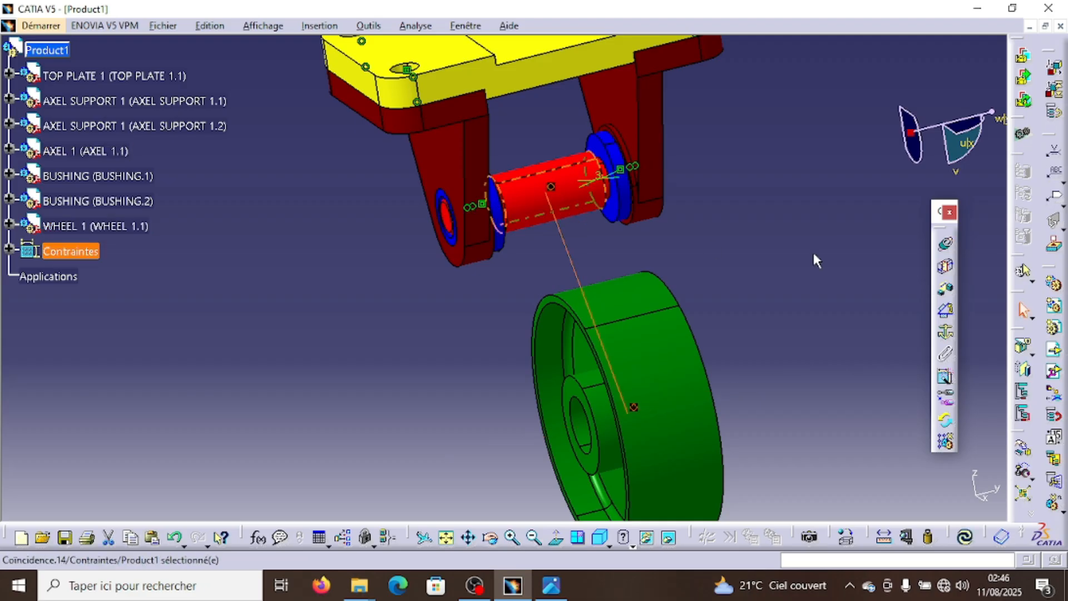
click(965, 537)
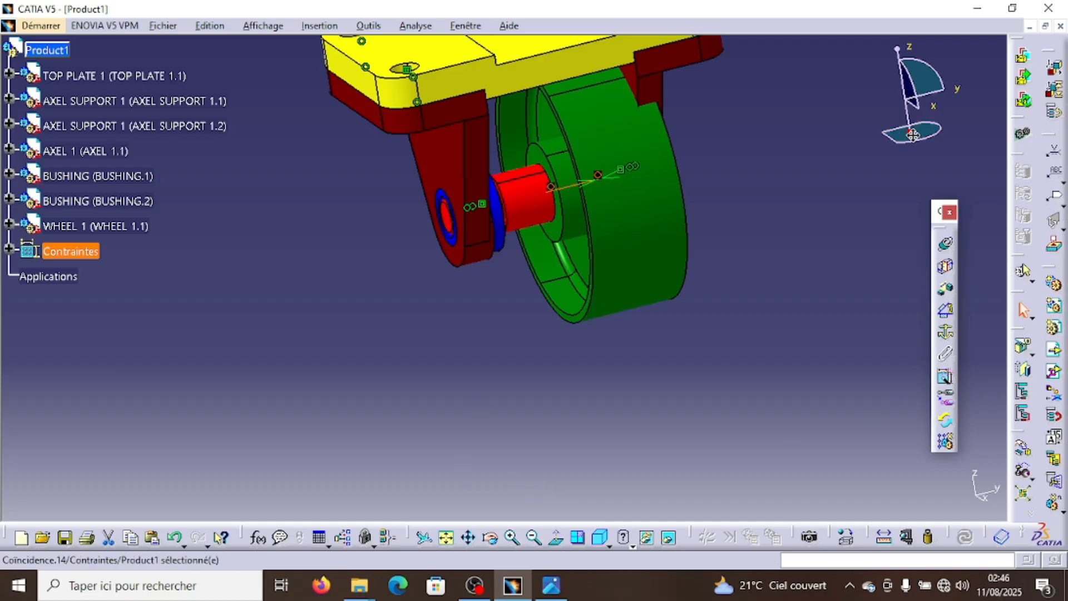
Slide WHEEL 1.1 along the axle with the compass to a position between the two bushings
mouse_move(911, 132)
mouse_down()
mouse_move(698, 146)
mouse_move(570, 187)
mouse_move(846, 130)
mouse_move(910, 131)
mouse_up()
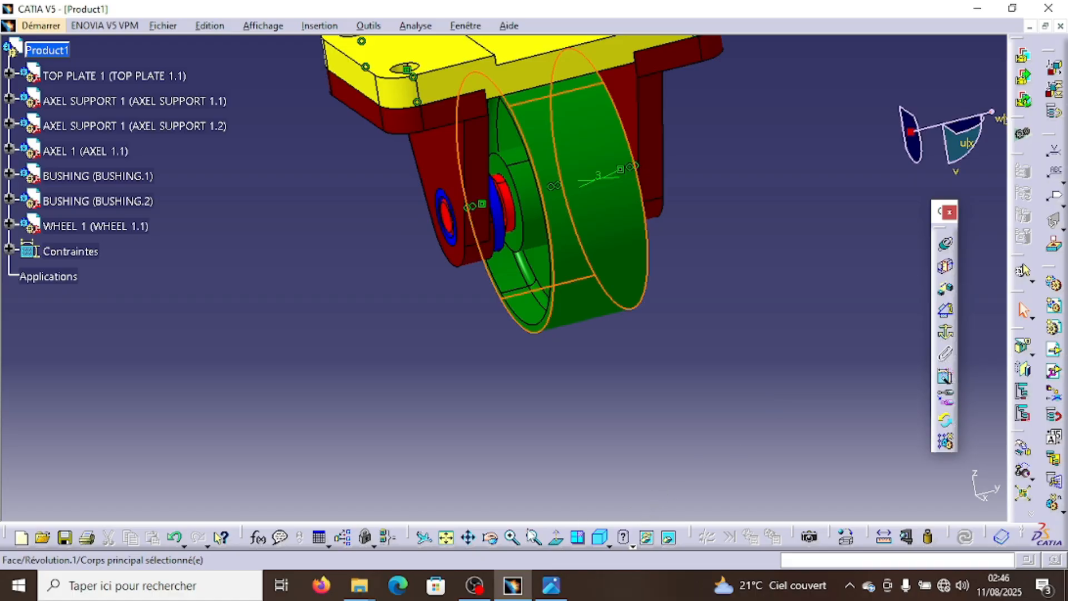
middle_drag(619, 362, 588, 376)
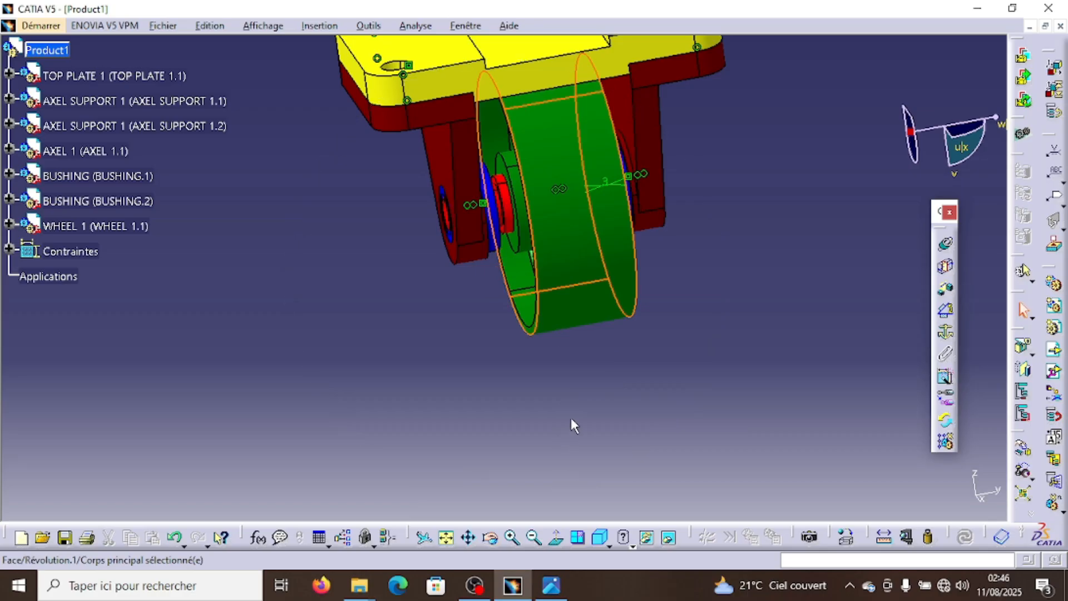
click(574, 426)
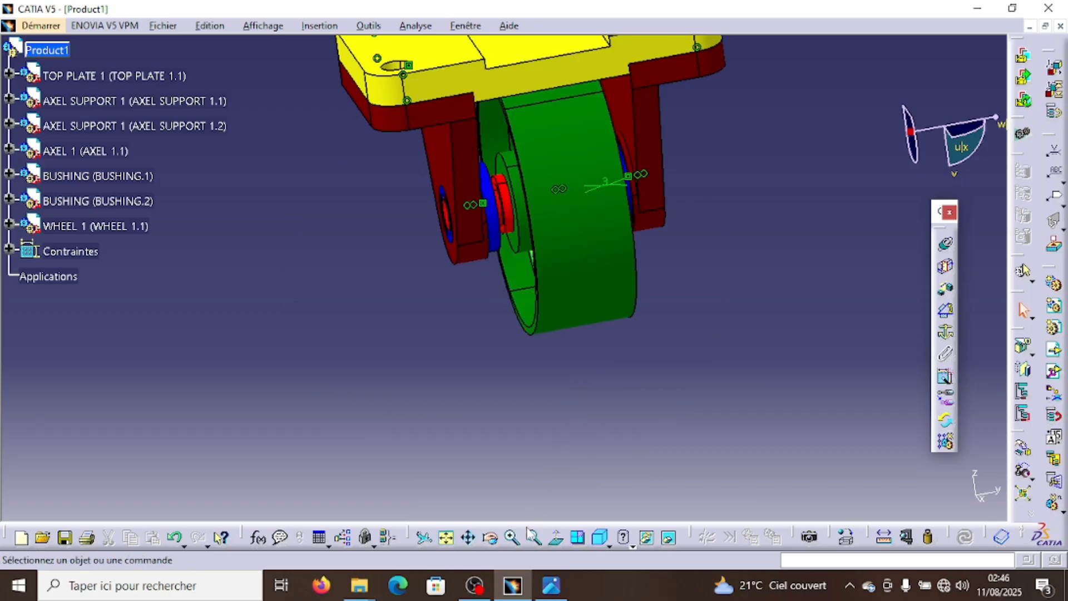
click(512, 538)
click(512, 540)
click(511, 539)
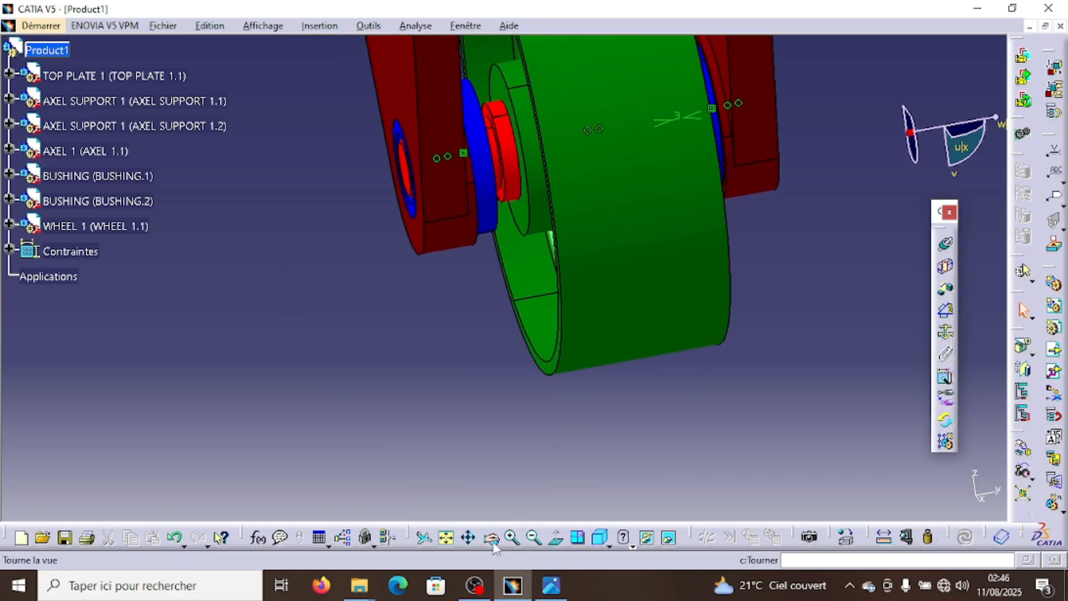
Add a 1 mm offset constraint between the hub face of WHEEL 1.1 and the collar face of AXEL 1.1, and update the assembly
click(469, 539)
drag(494, 418, 501, 486)
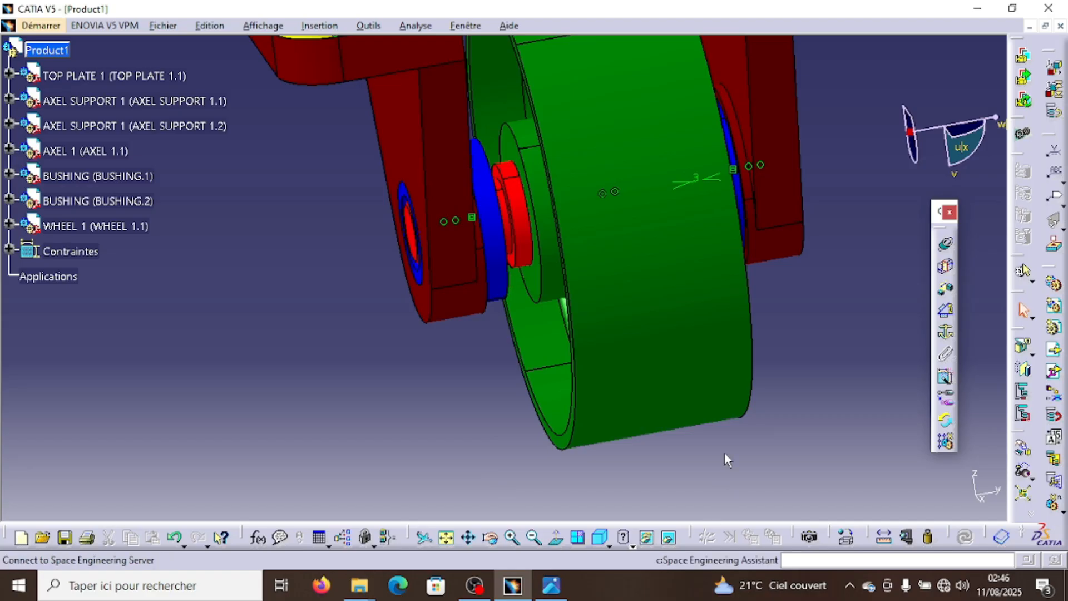
click(947, 291)
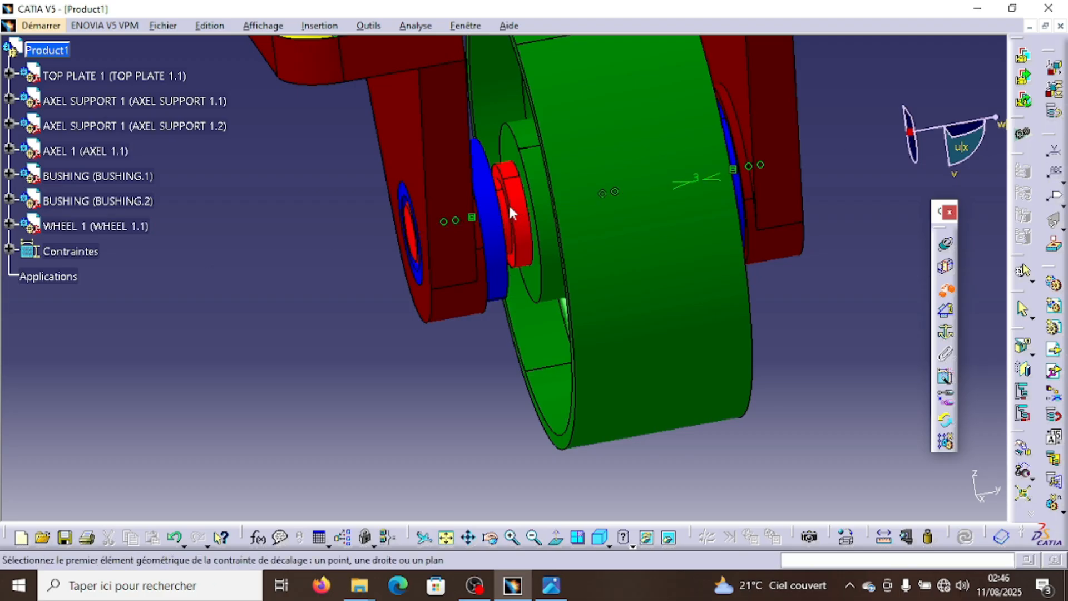
click(520, 149)
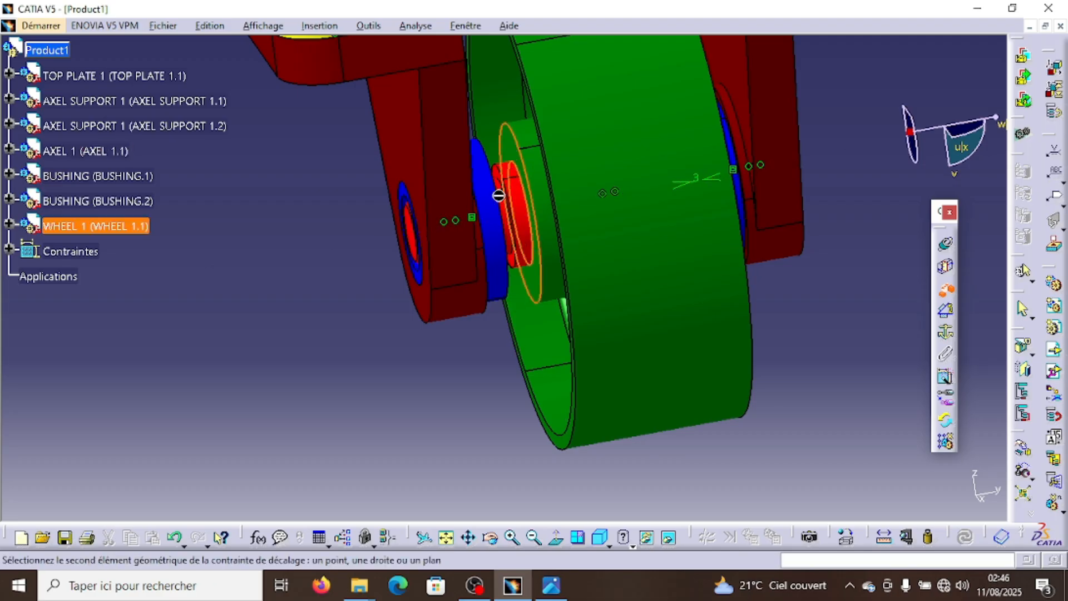
click(512, 538)
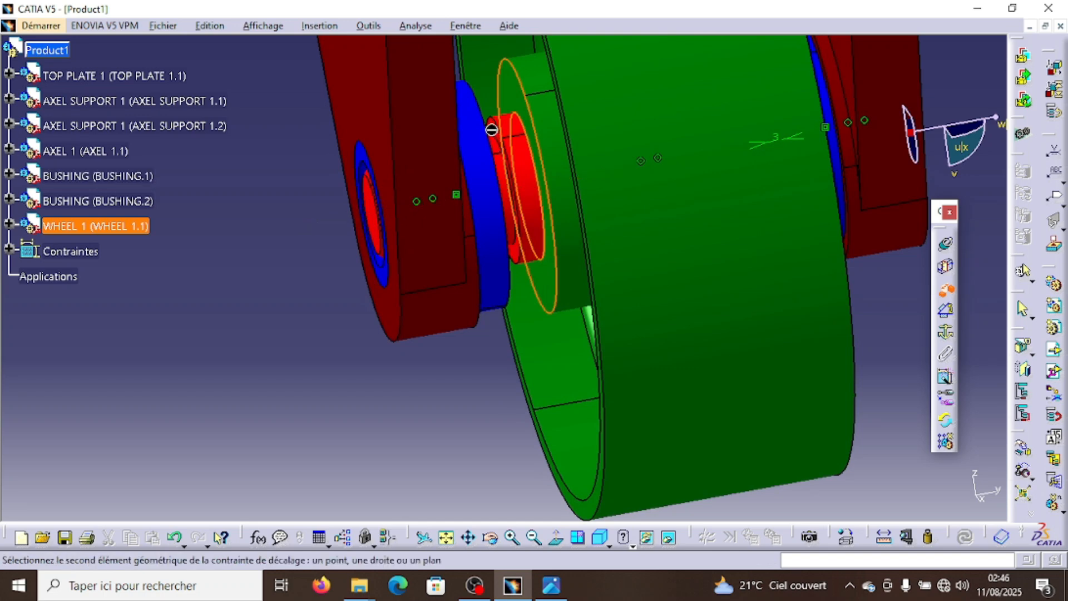
click(492, 127)
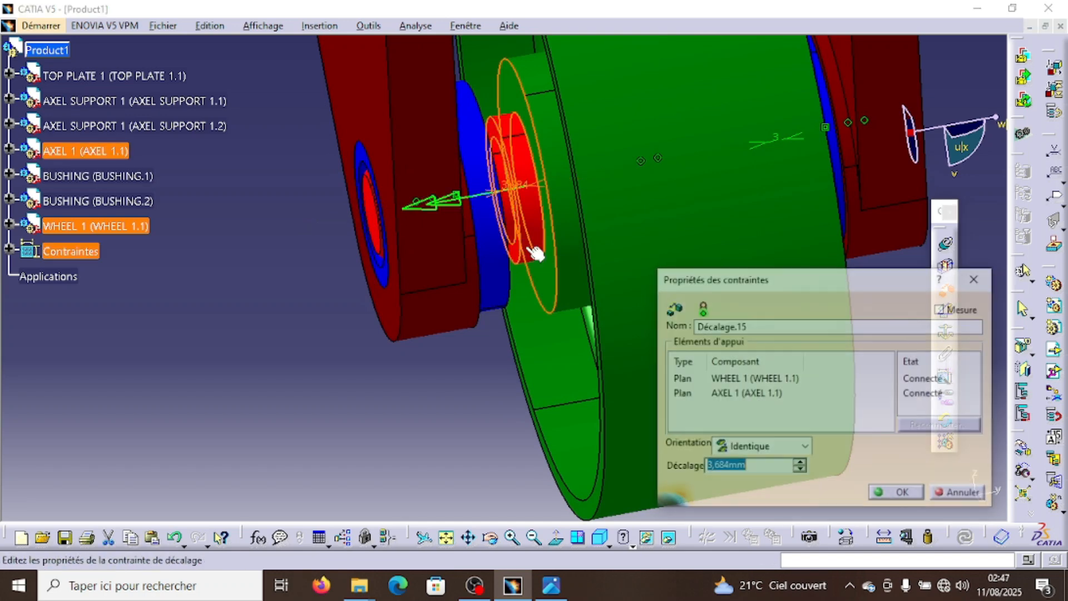
text(1)
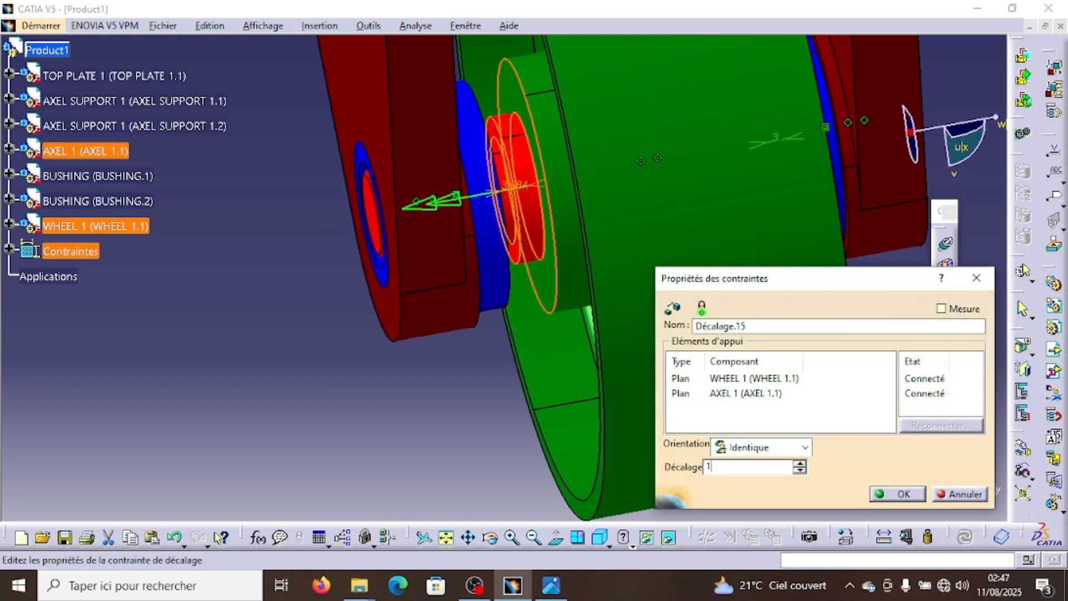
click(890, 495)
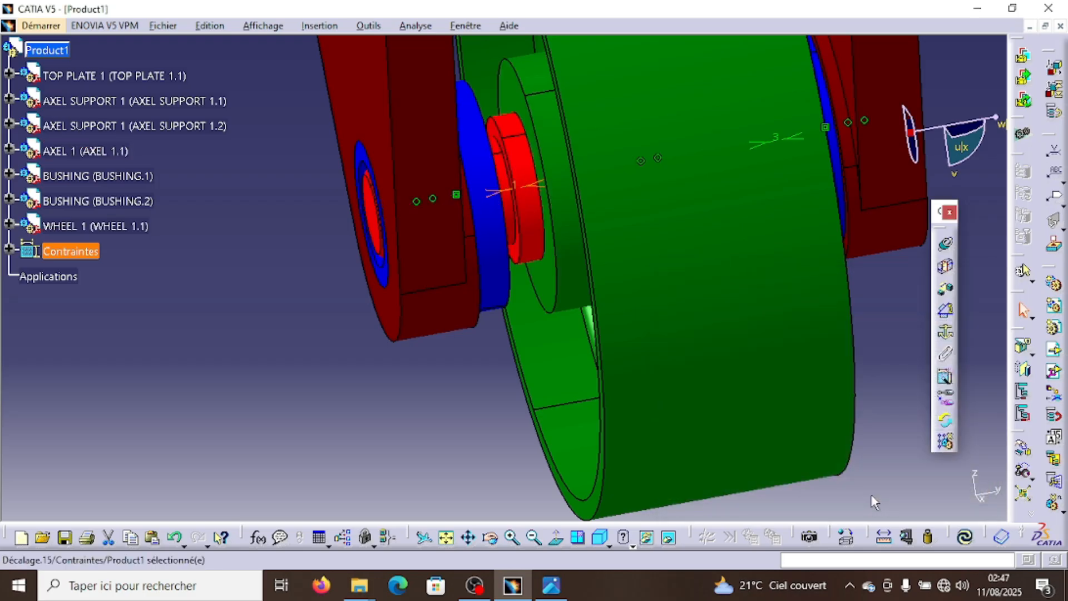
click(966, 538)
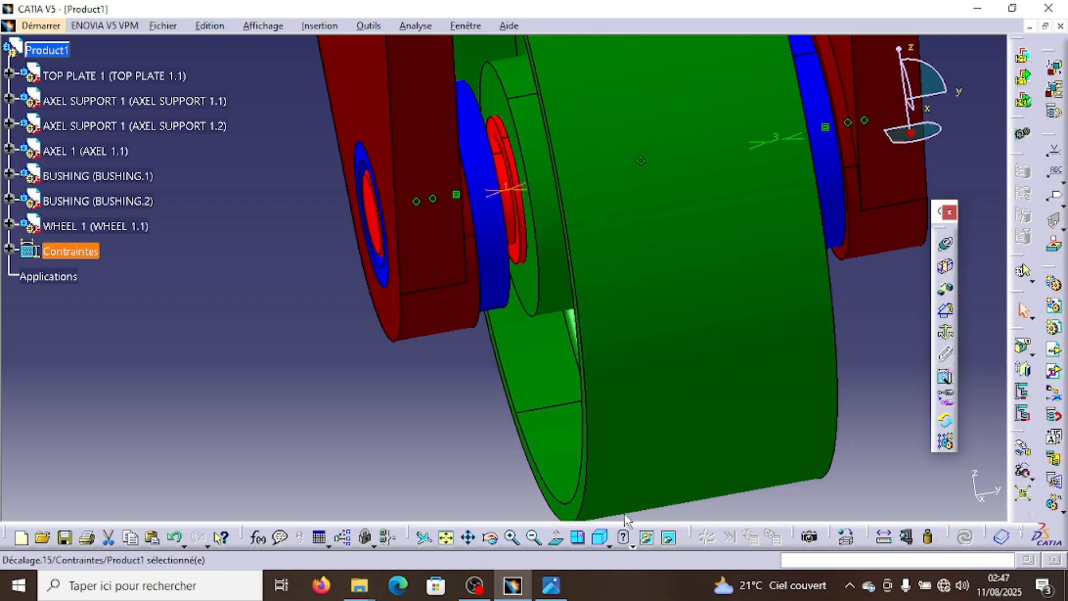
Examine the wheel's centring between the two bushings in the front view
click(609, 548)
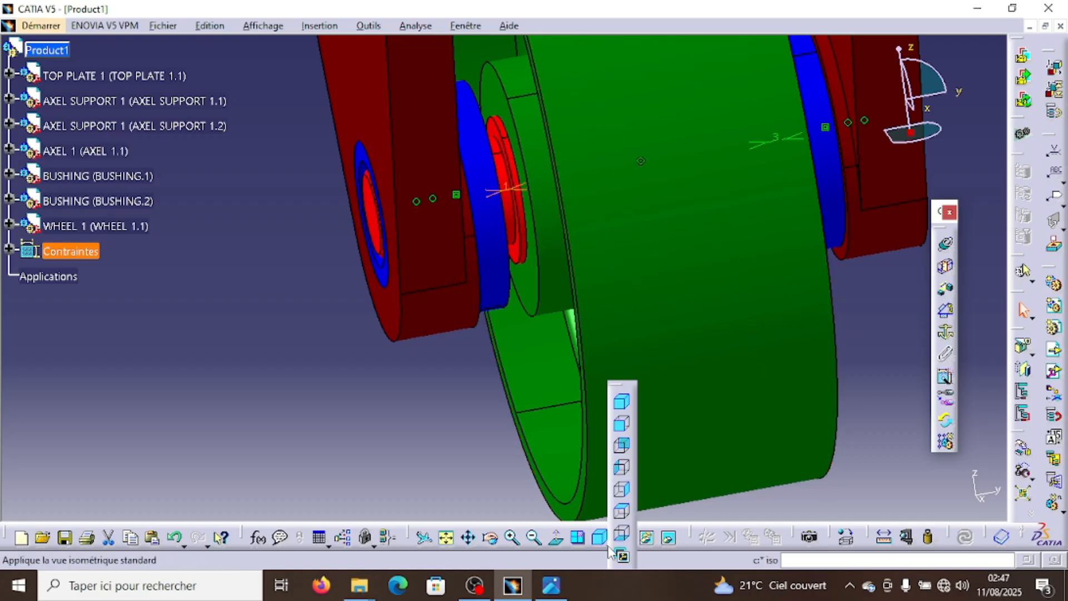
click(622, 427)
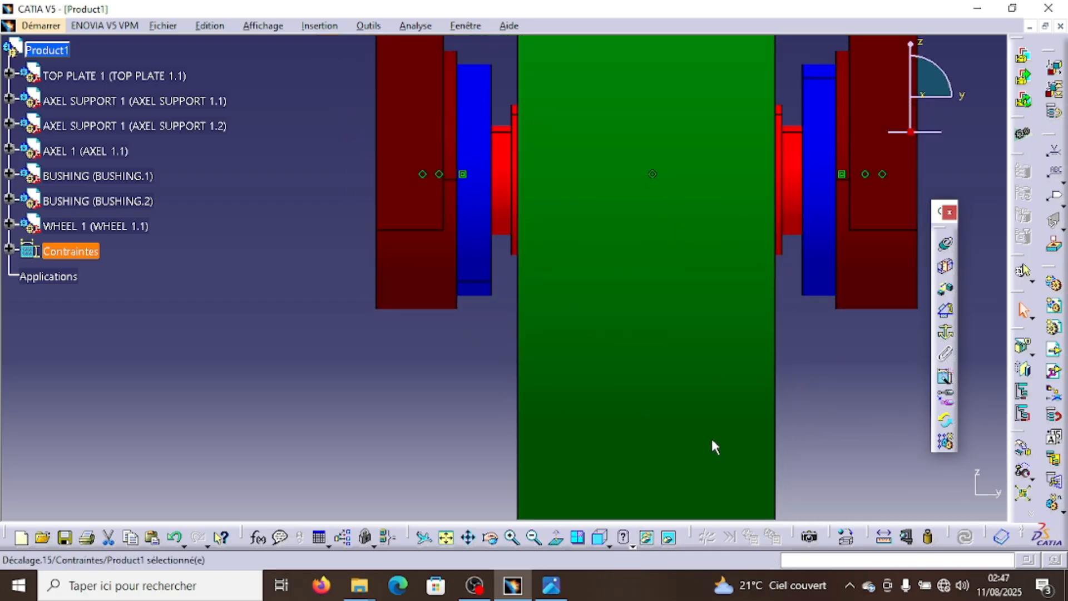
middle_drag(711, 436, 721, 496)
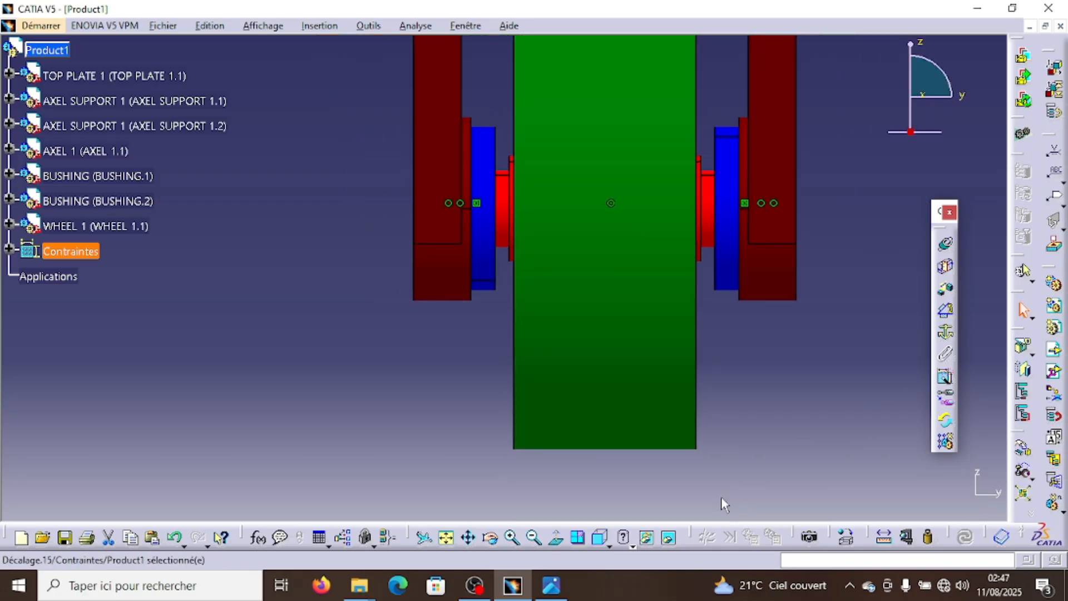
click(533, 539)
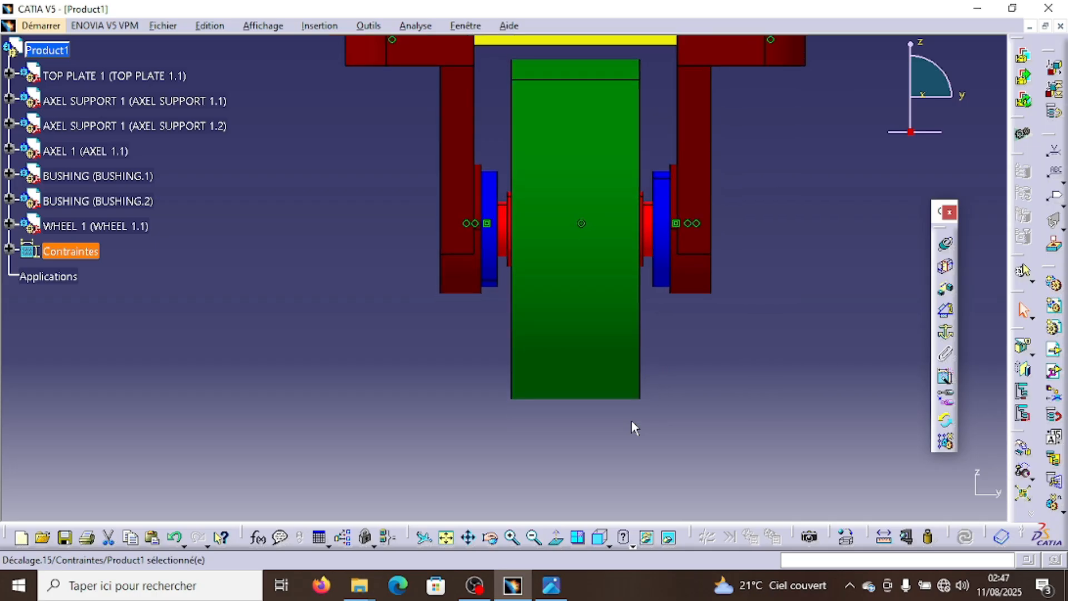
click(533, 538)
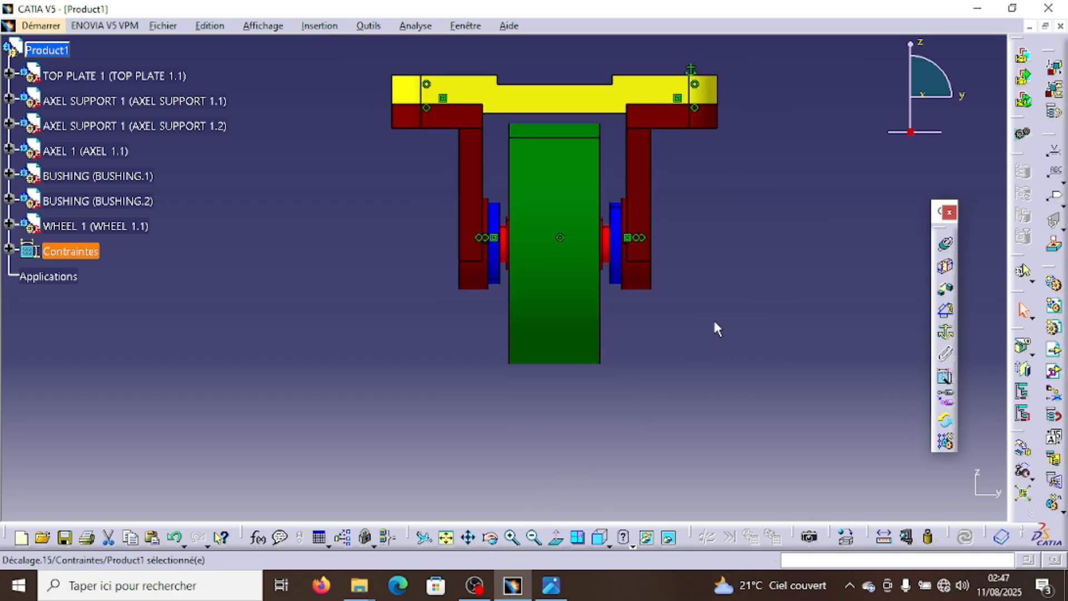
click(592, 332)
click(557, 507)
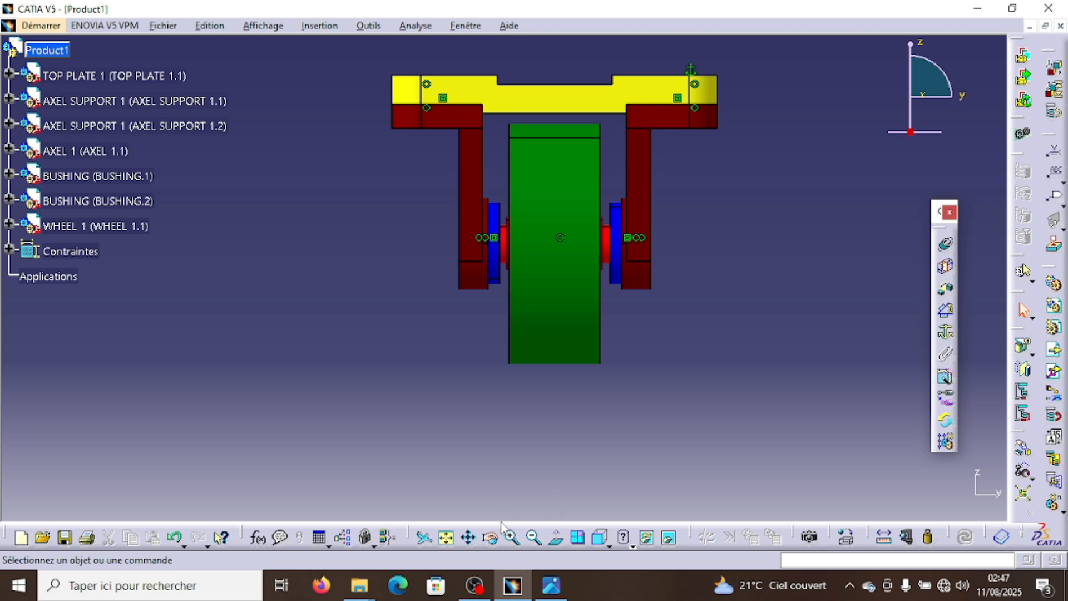
Inspect the whole caster assembly from rotated, isometric and front views
click(490, 539)
drag(713, 298, 675, 303)
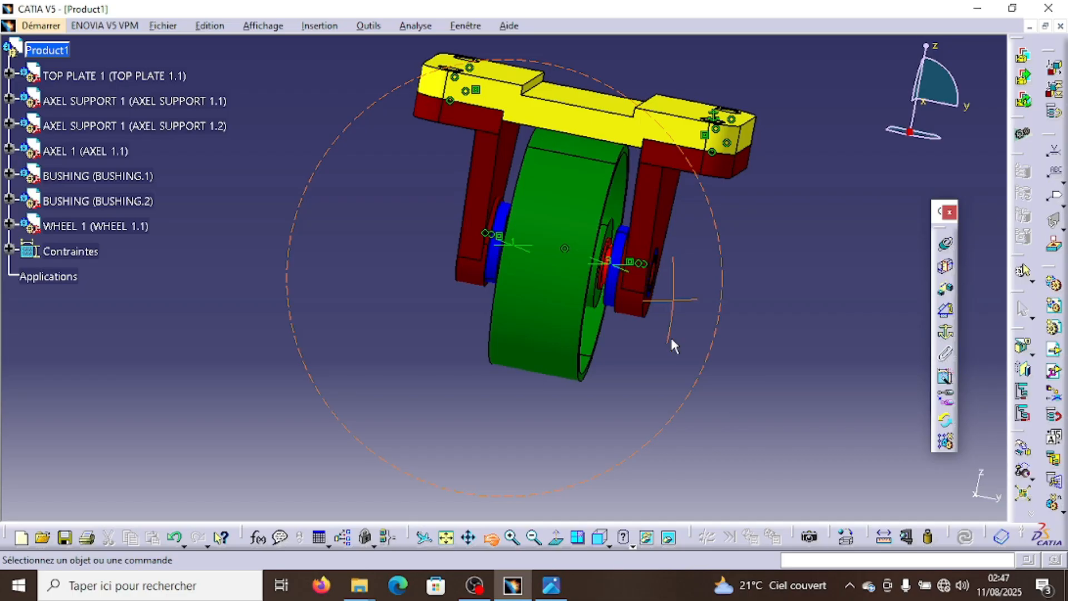
drag(673, 345, 684, 361)
click(610, 546)
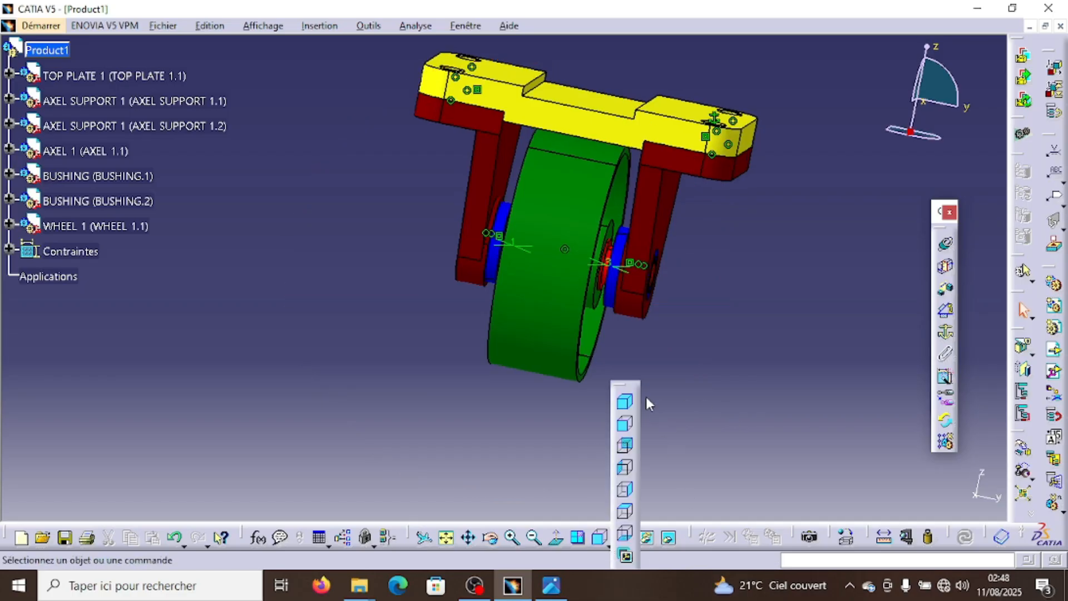
click(624, 401)
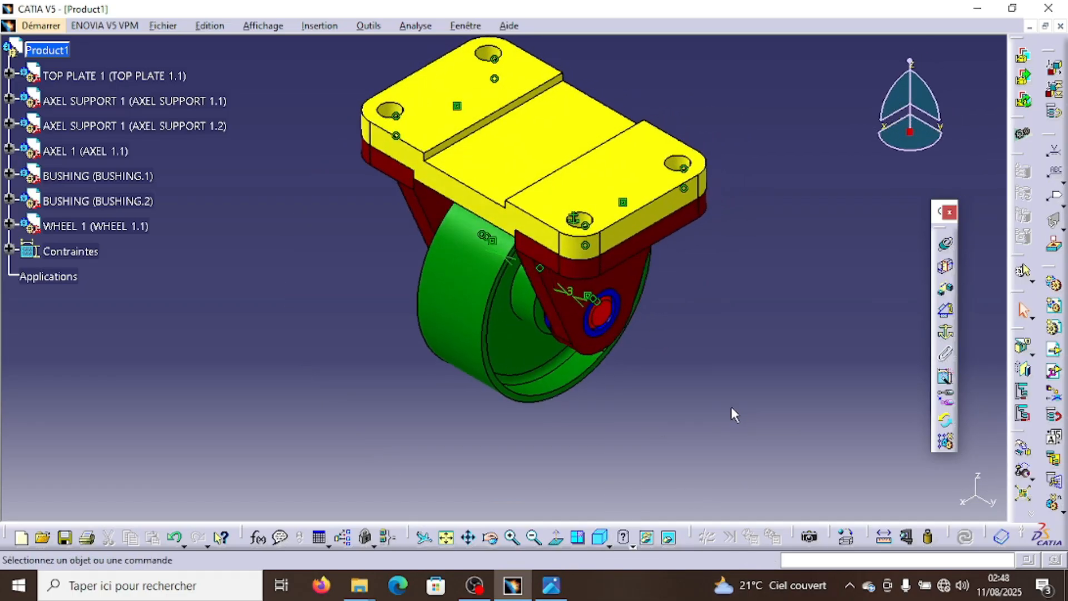
click(490, 538)
drag(503, 453, 667, 325)
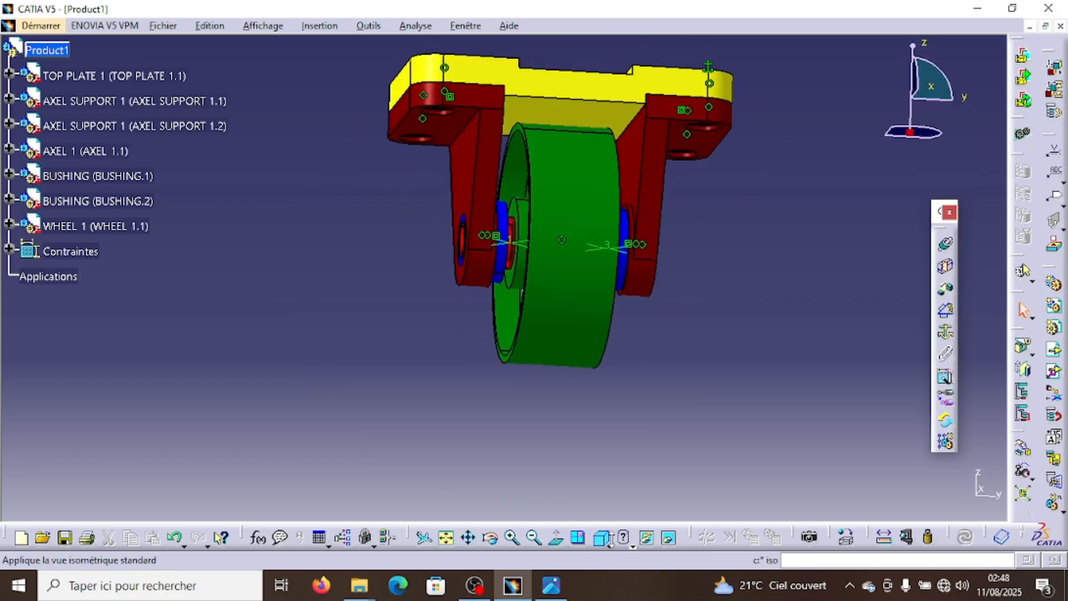
click(610, 548)
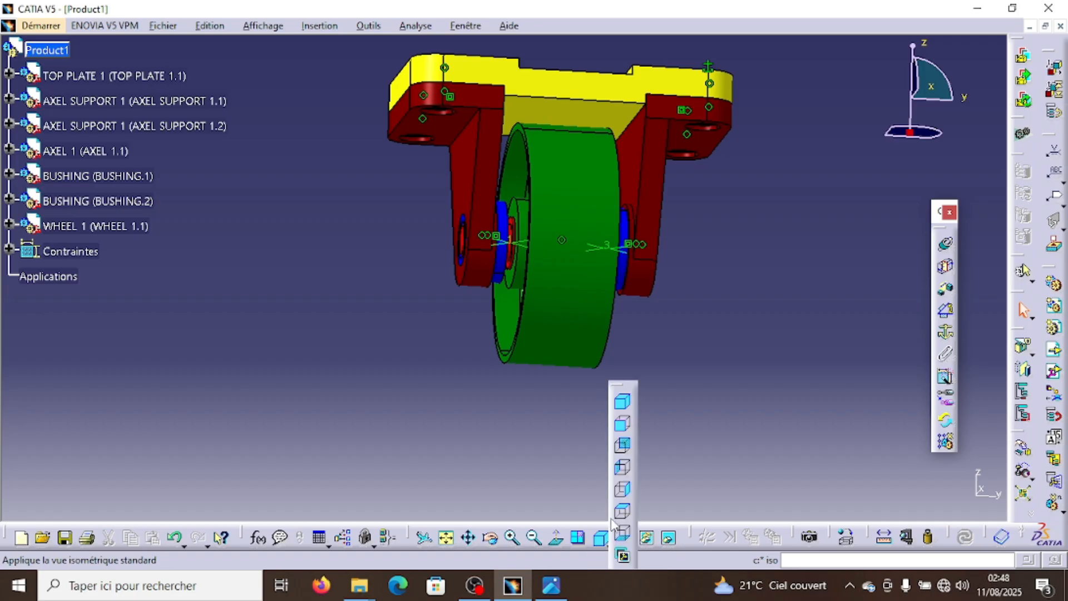
click(624, 435)
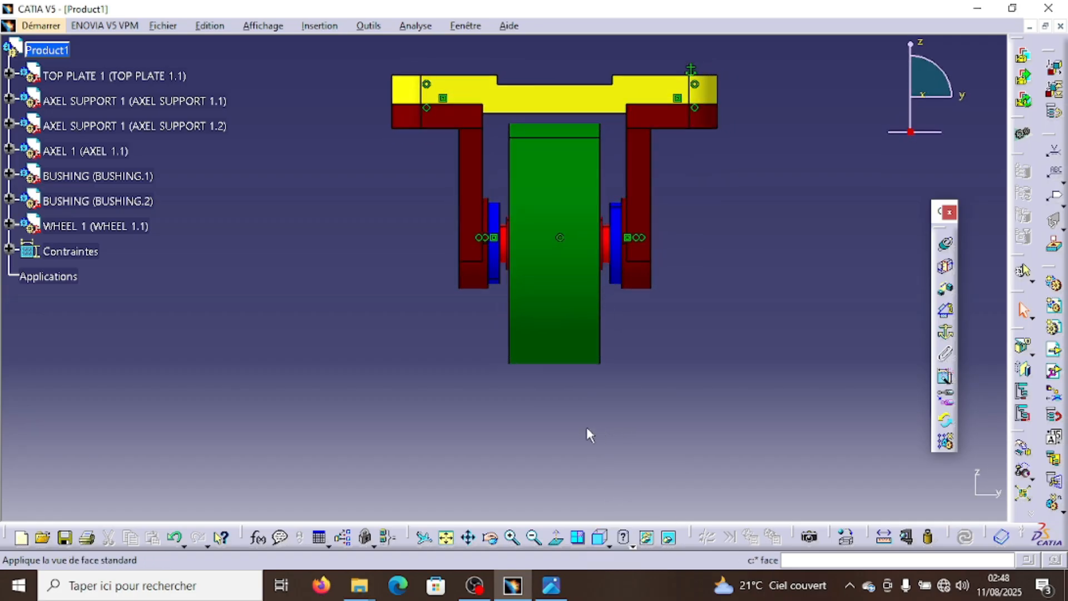
click(471, 539)
drag(514, 430, 489, 493)
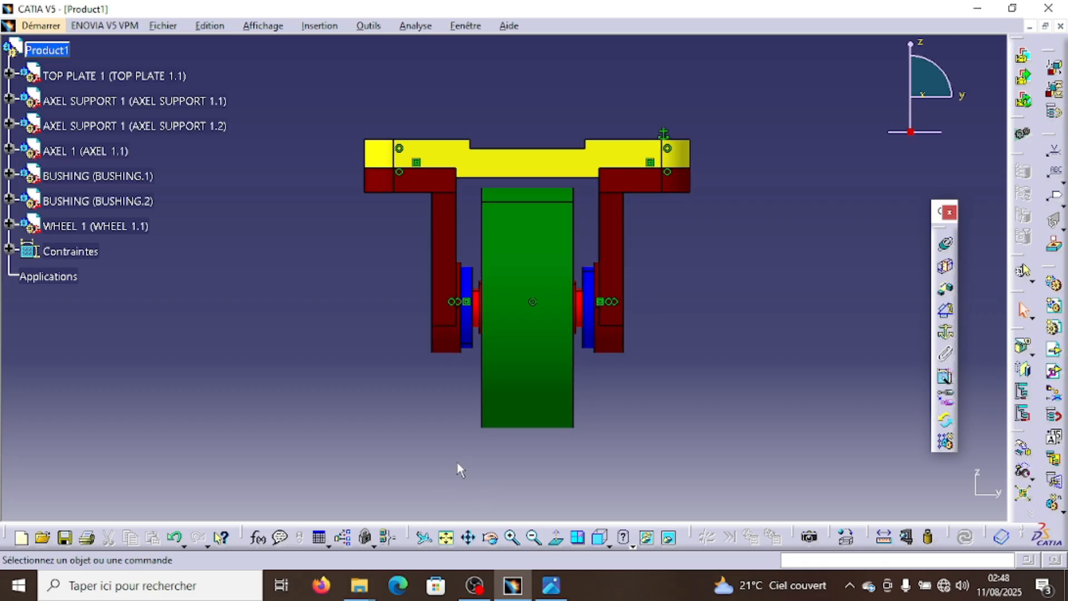
Expand the Contraintes branch of the tree, set the isometric view and hide all the constraints
click(9, 250)
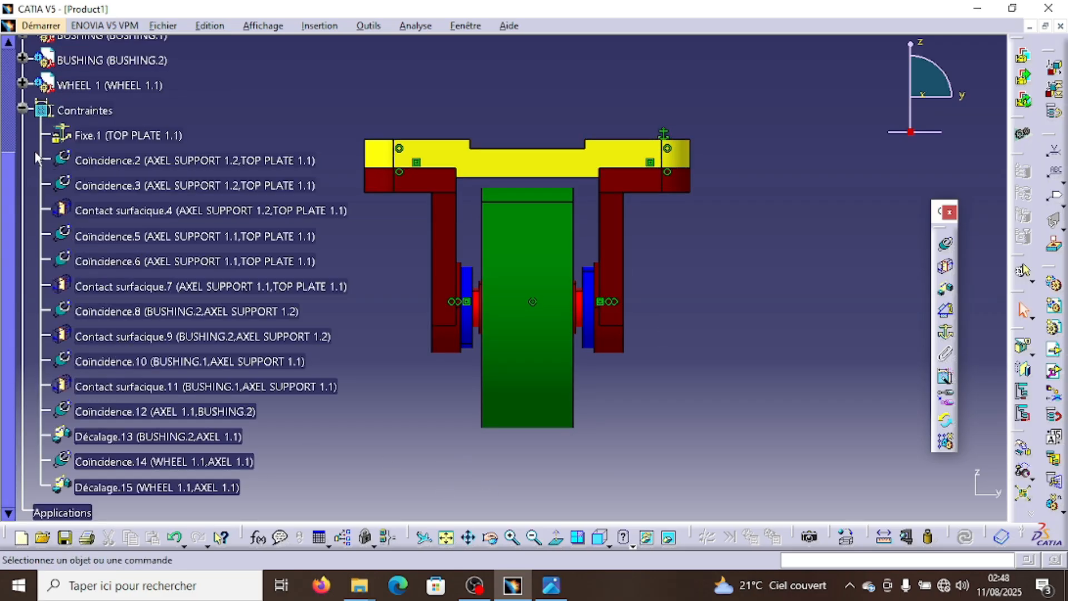
drag(8, 176, 11, 60)
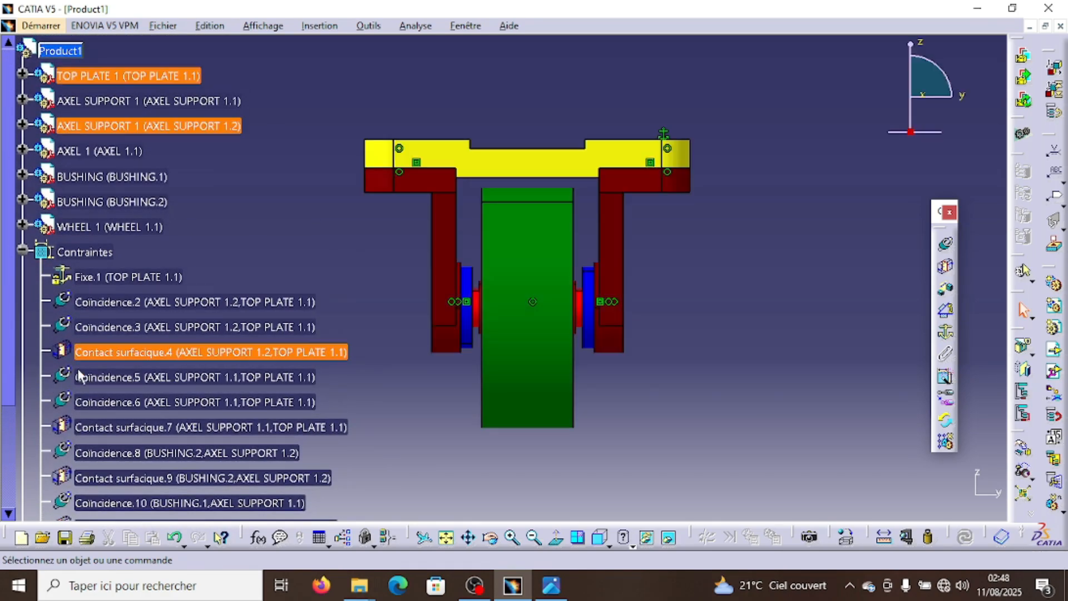
scroll(157, 361, down, 1)
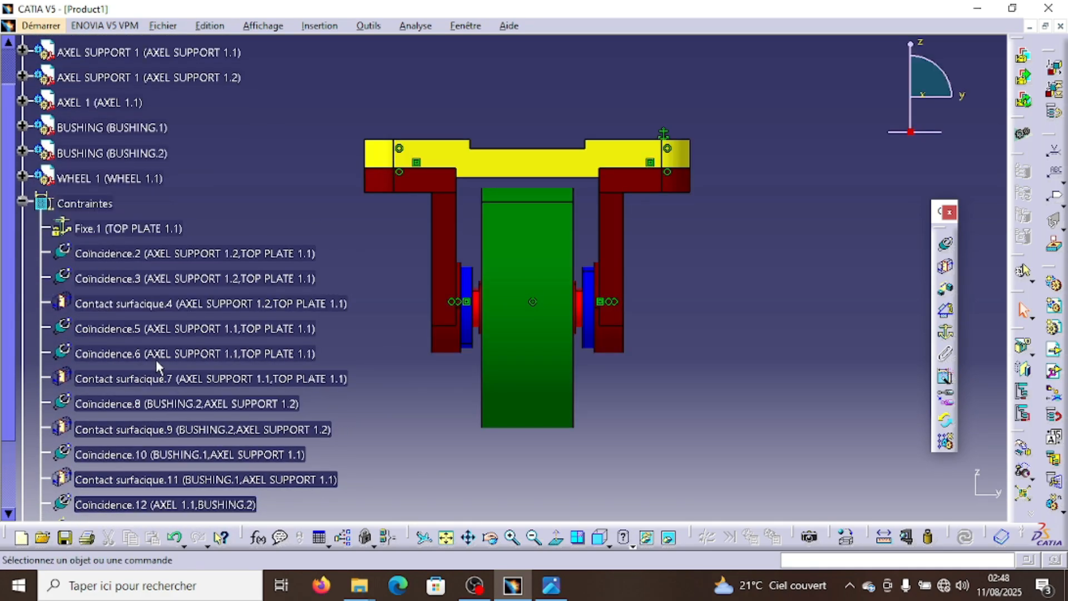
click(608, 545)
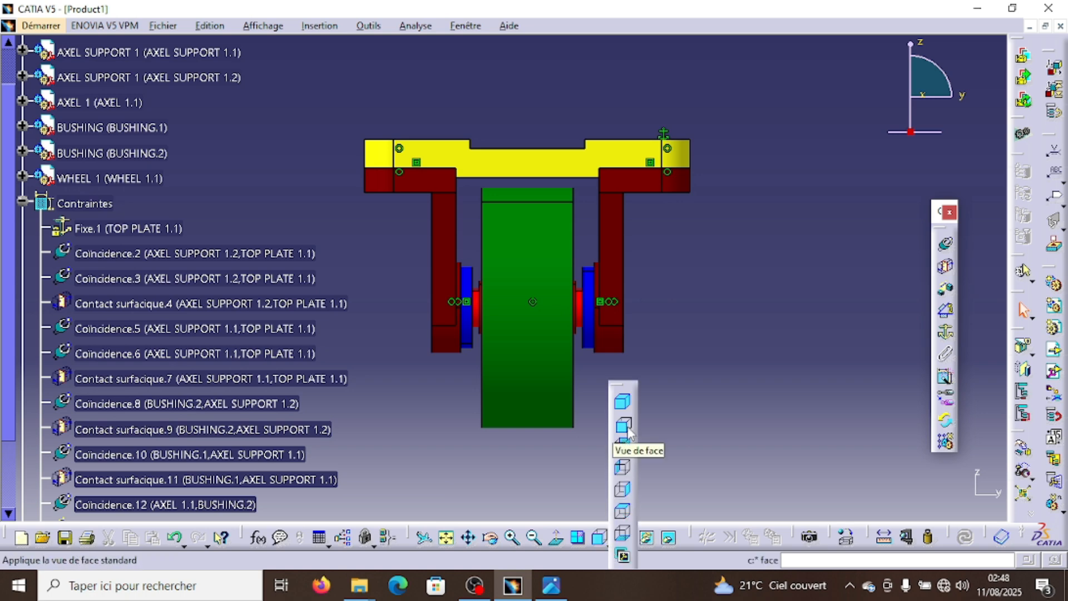
click(624, 402)
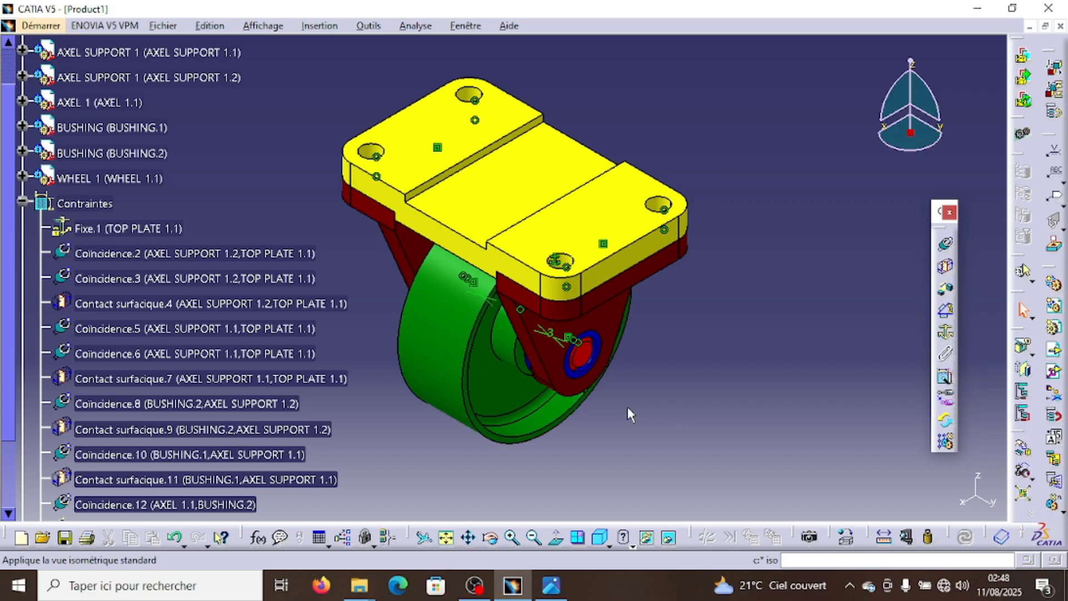
right_click(101, 207)
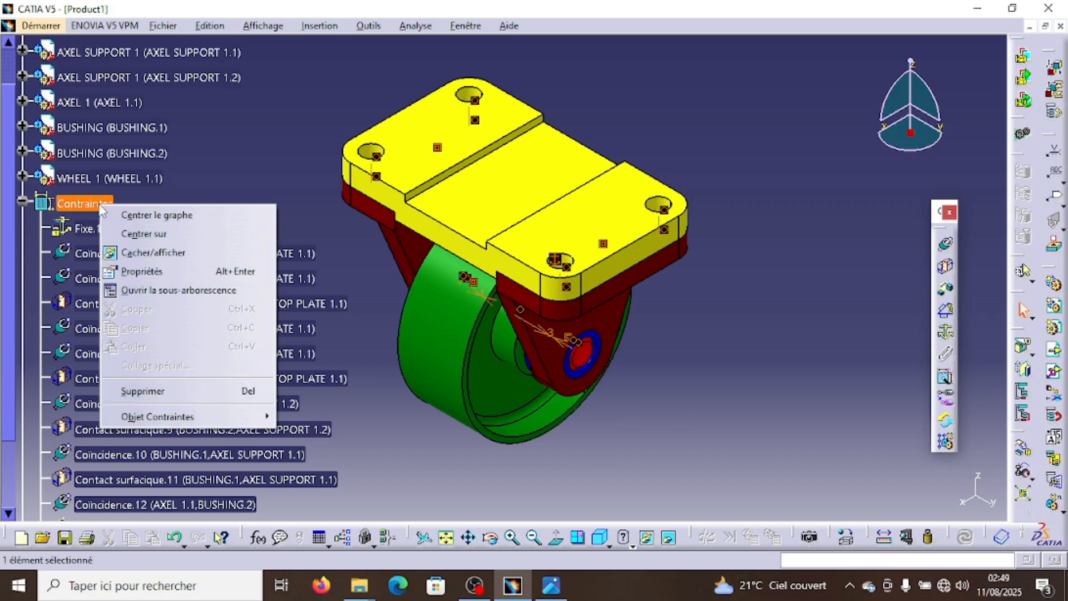
click(139, 253)
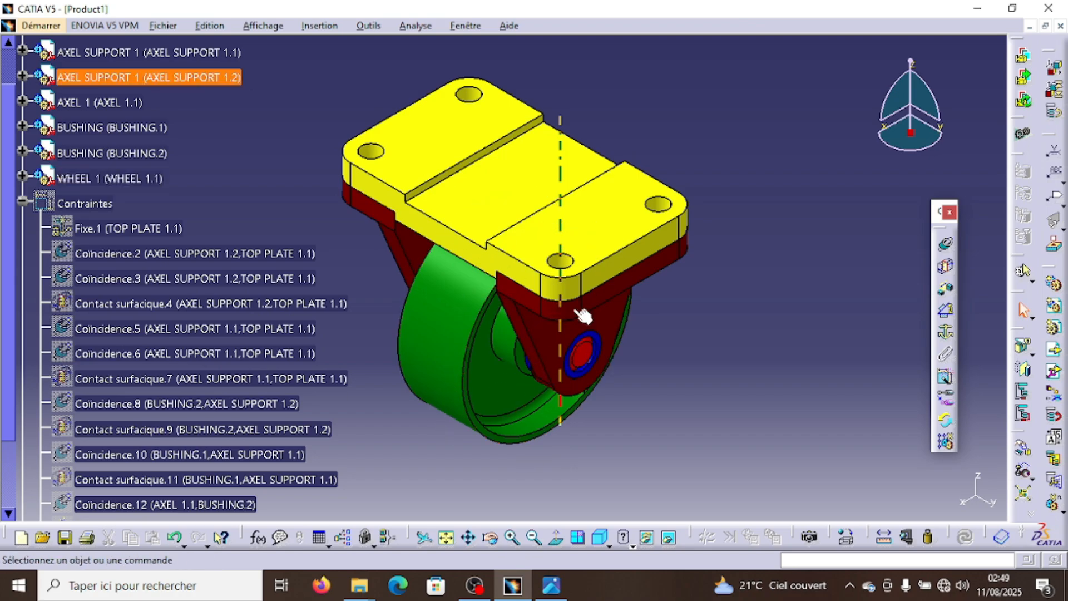
Show the assembly in four simultaneous views and collapse the Contraintes branch of the tree
scroll(148, 279, down, 1)
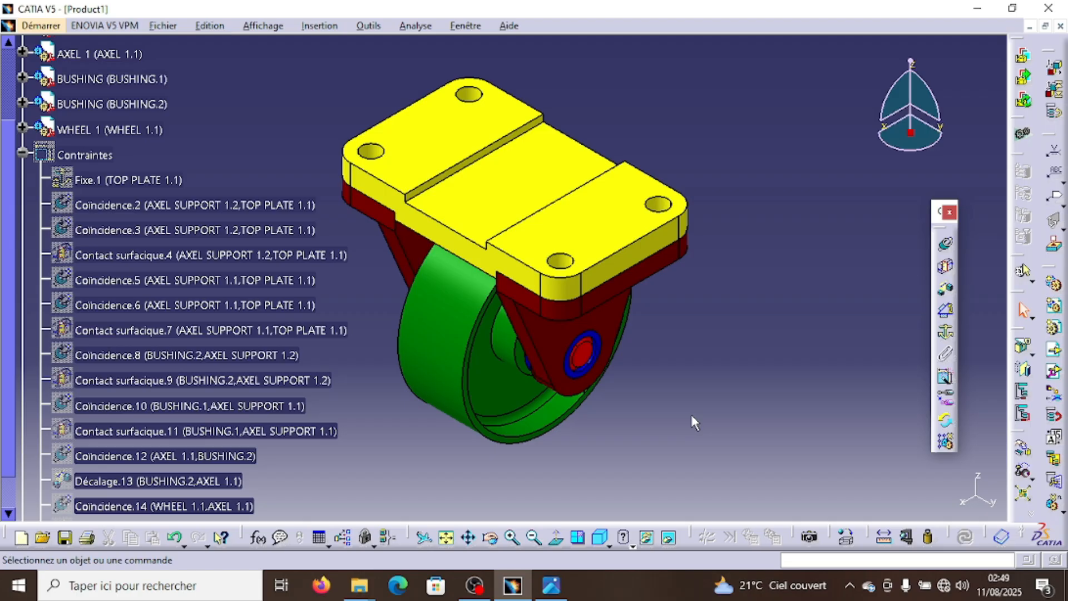
click(580, 538)
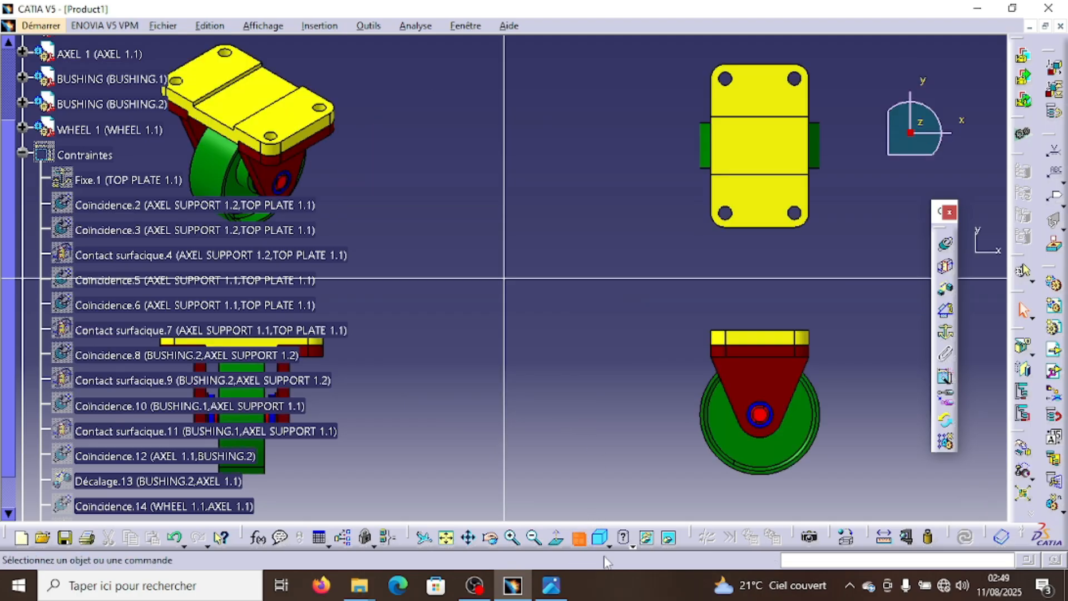
click(22, 152)
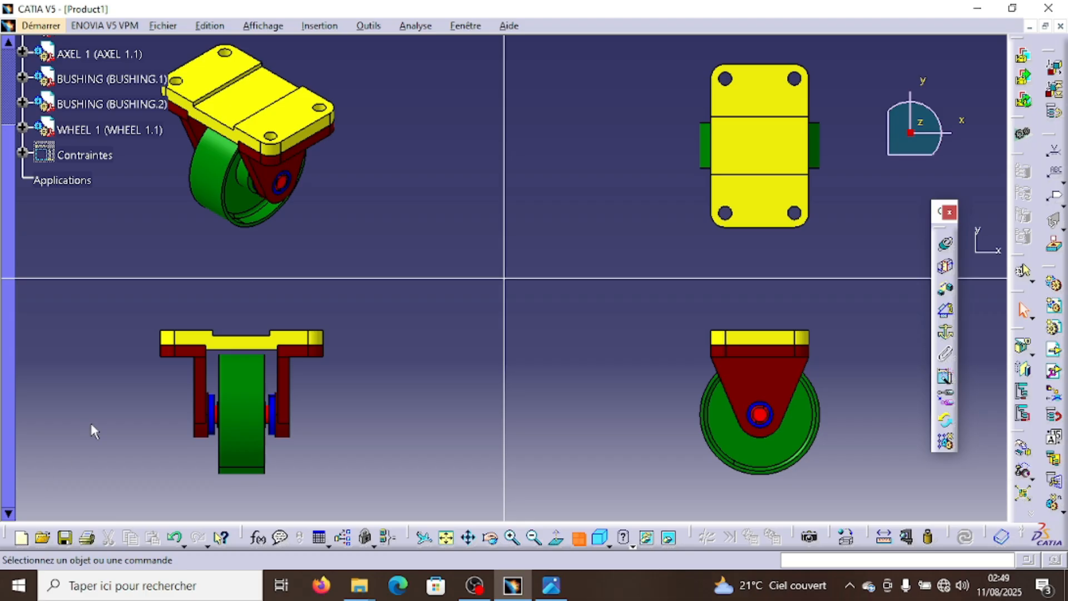
Expand the Contraintes branch again and shrink the specification tree until its components and full list of constraints fit on screen
click(22, 155)
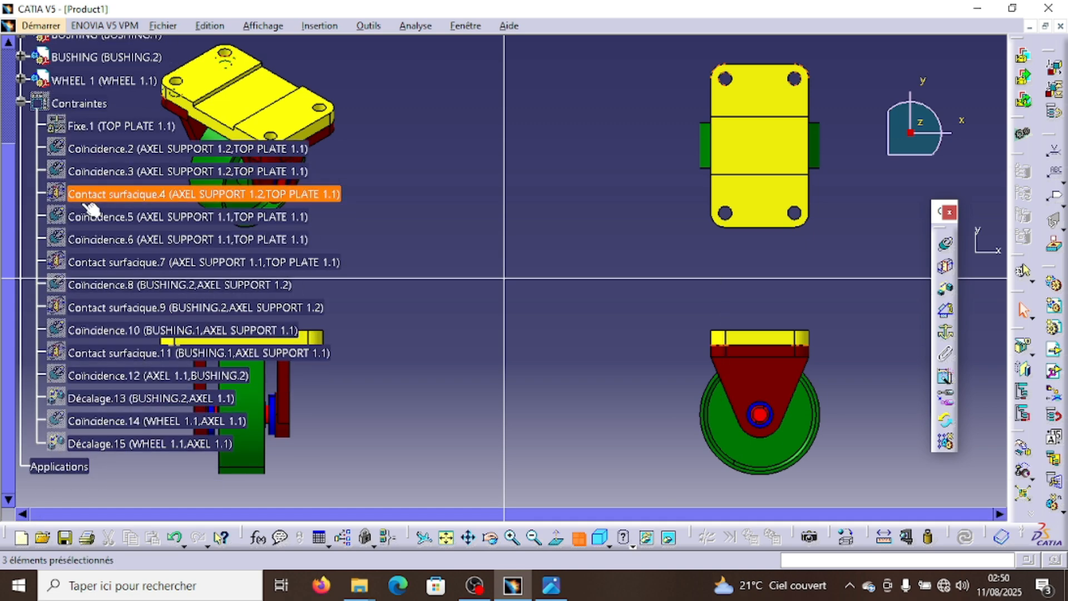
ctrl+scroll(84, 205, down, 1)
scroll(90, 208, up, 2)
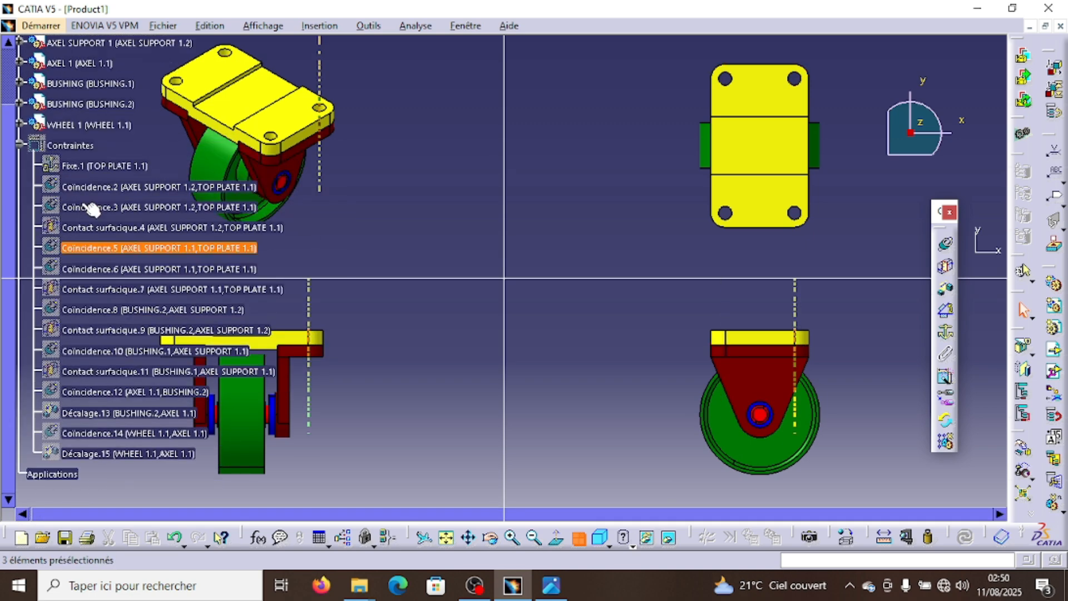
scroll(90, 208, up, 2)
ctrl+scroll(92, 209, down, 1)
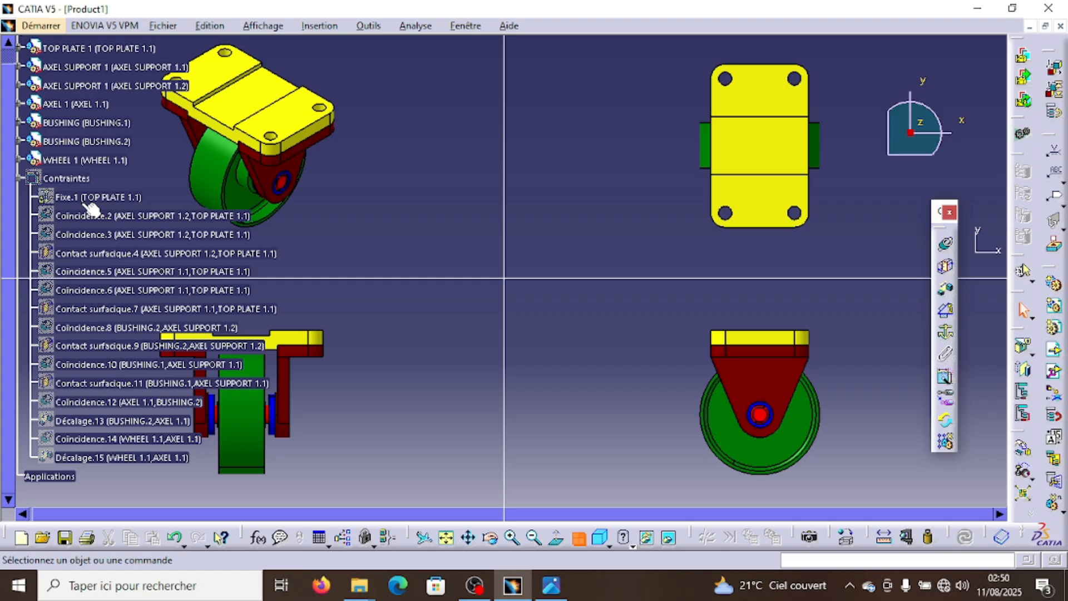
ctrl+scroll(90, 209, down, 1)
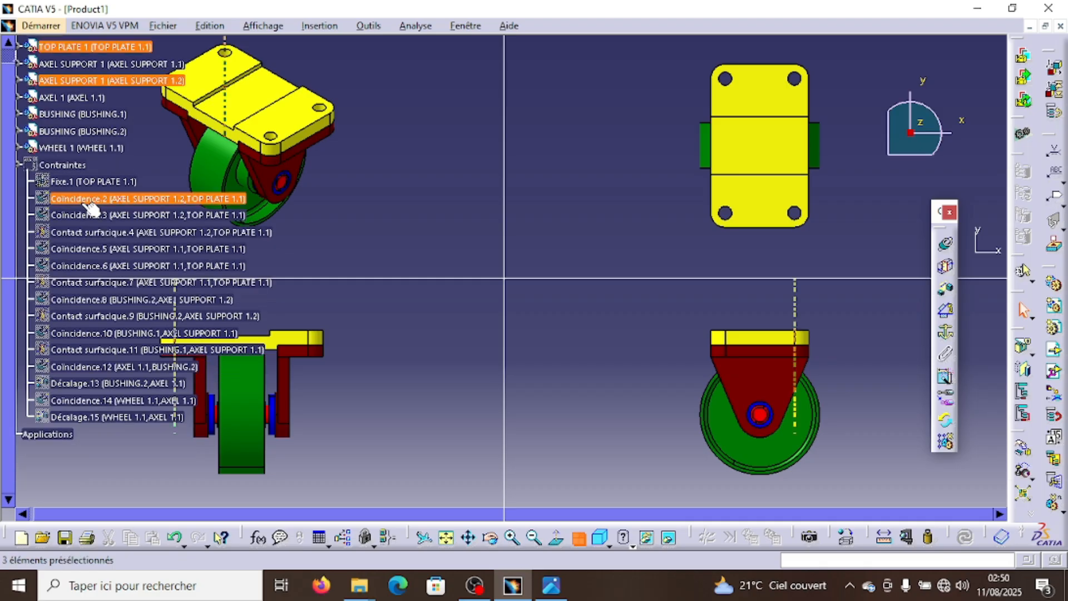
Return from four views to a single isometric view of the caster and open the exploded-view settings without applying them
click(439, 187)
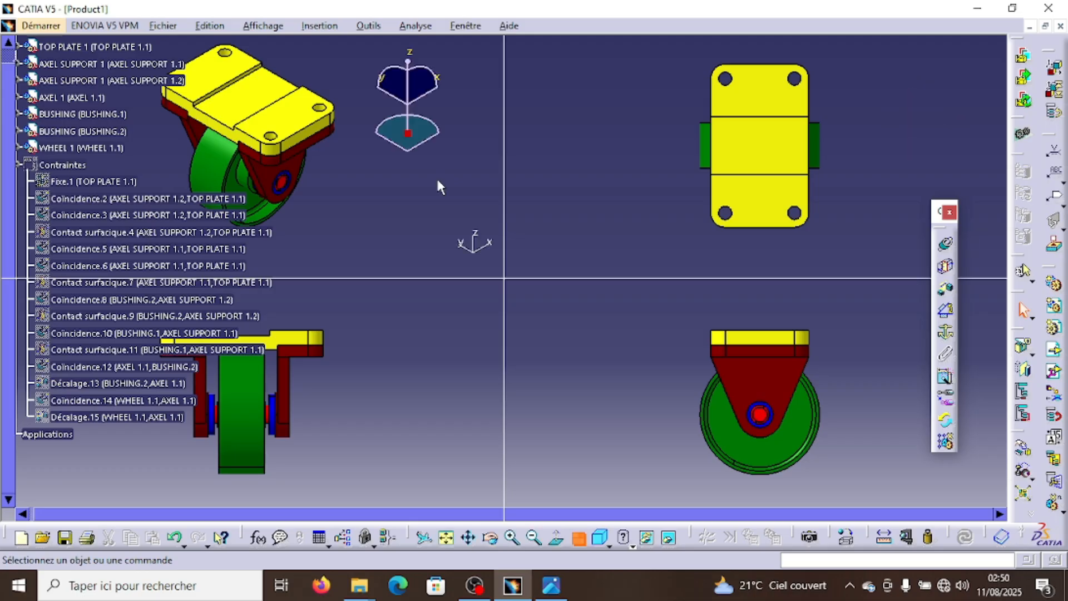
click(579, 537)
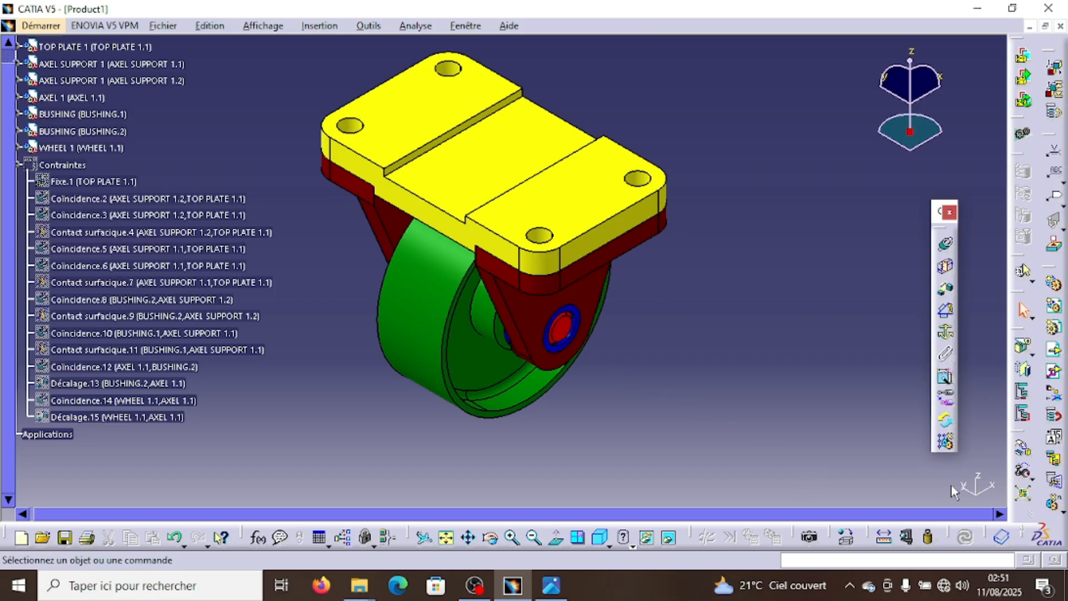
click(1026, 497)
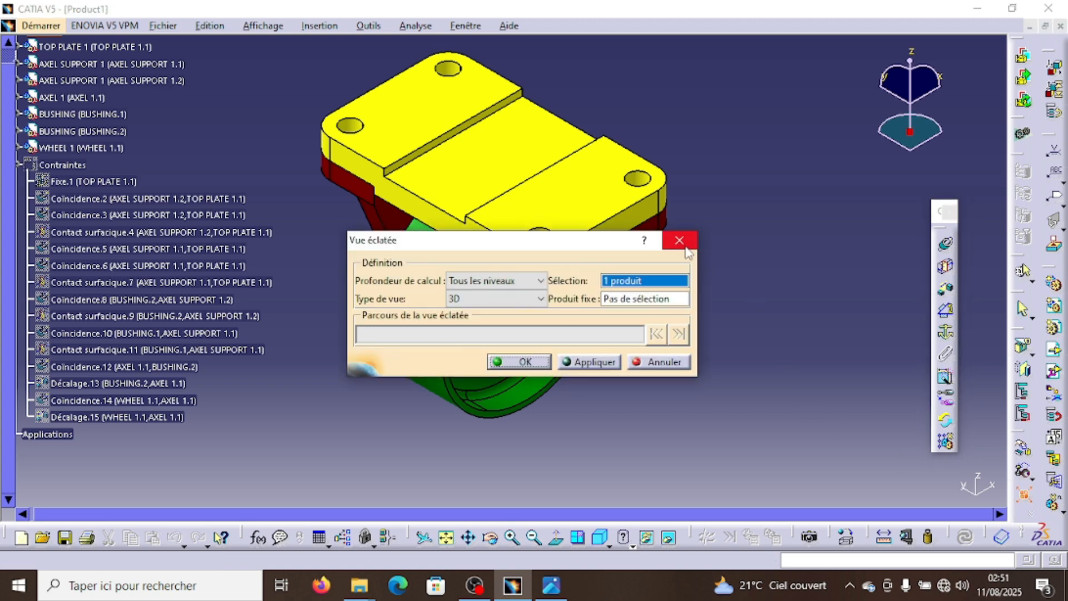
click(686, 245)
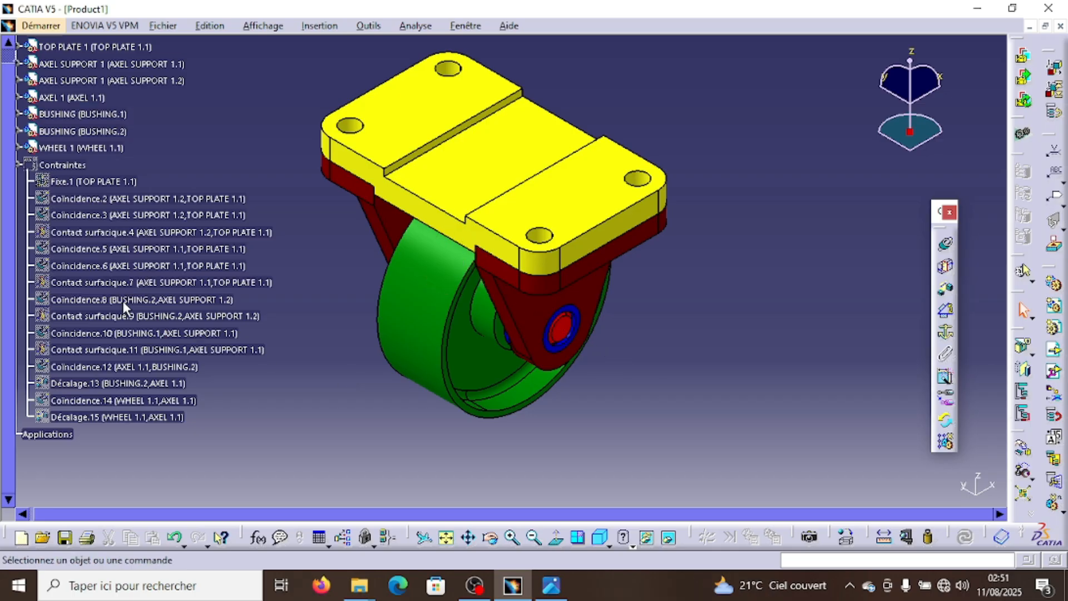
Enlarge the specification tree to a readable size and rotate the caster assembly to a lower oblique view of the wheel and supports
ctrl+scroll(126, 304, up, 1)
ctrl+scroll(133, 308, up, 4)
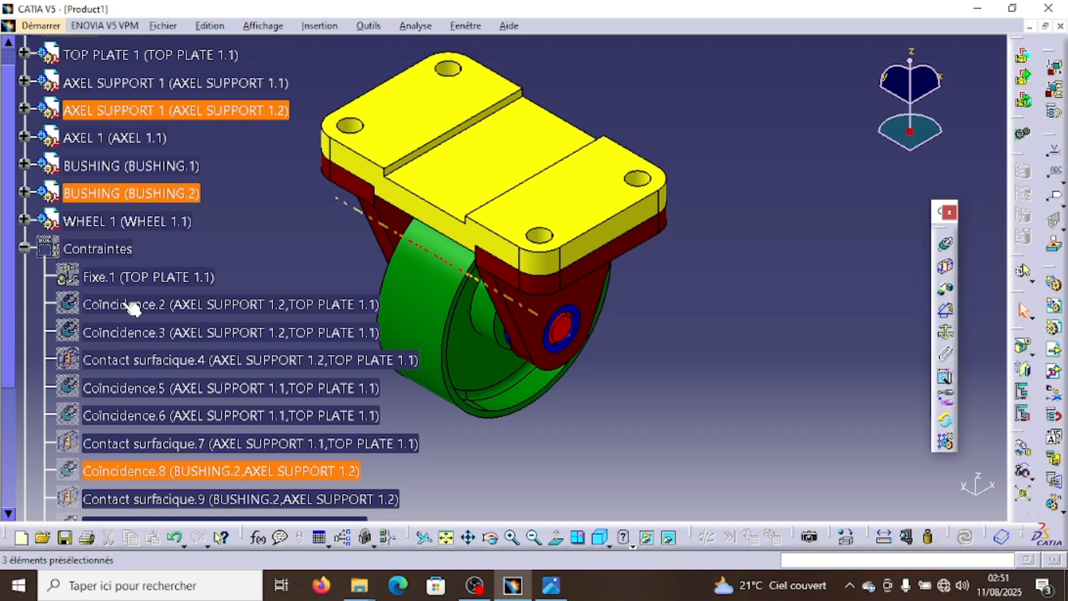
ctrl+scroll(131, 306, down, 1)
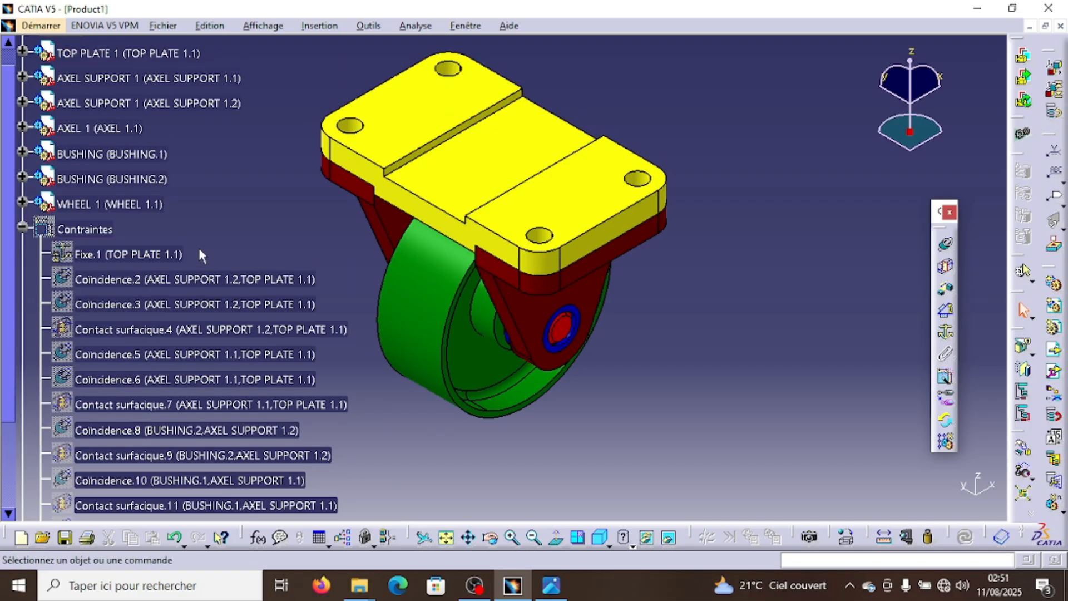
ctrl+scroll(200, 251, down, 1)
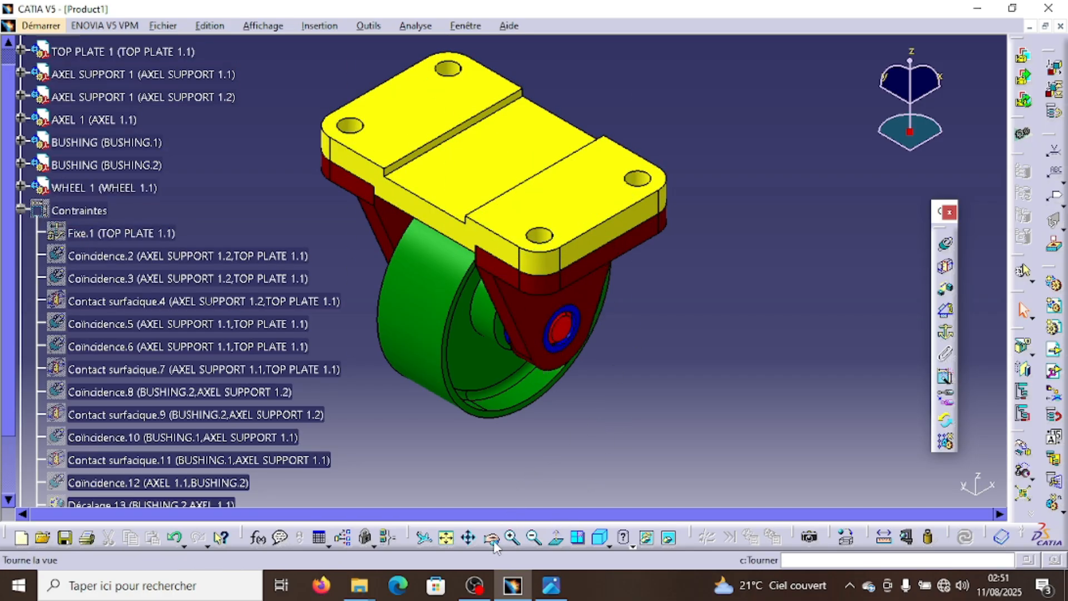
drag(462, 470, 512, 410)
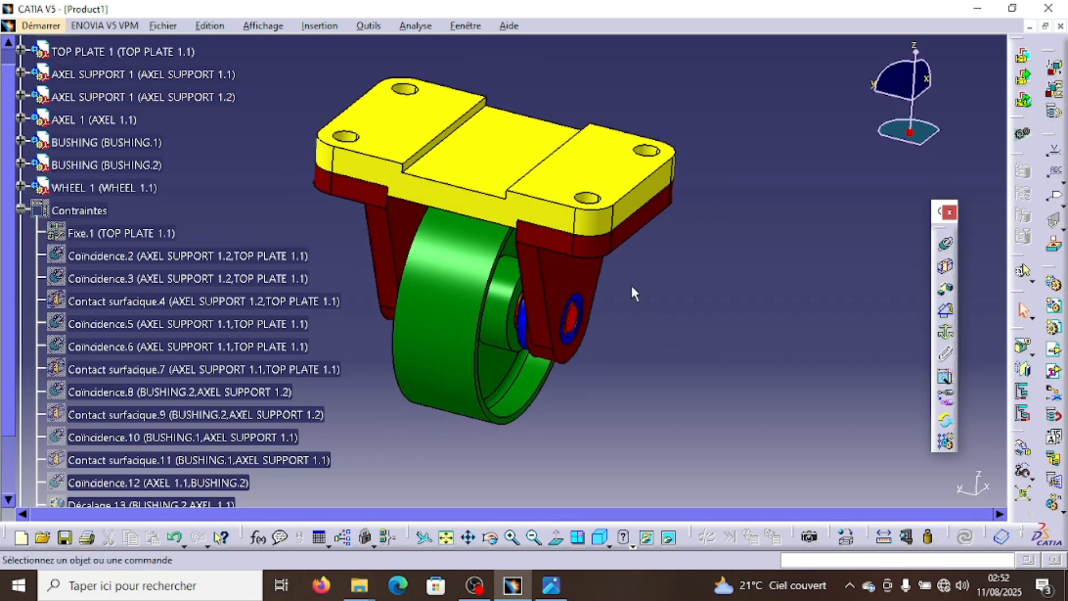